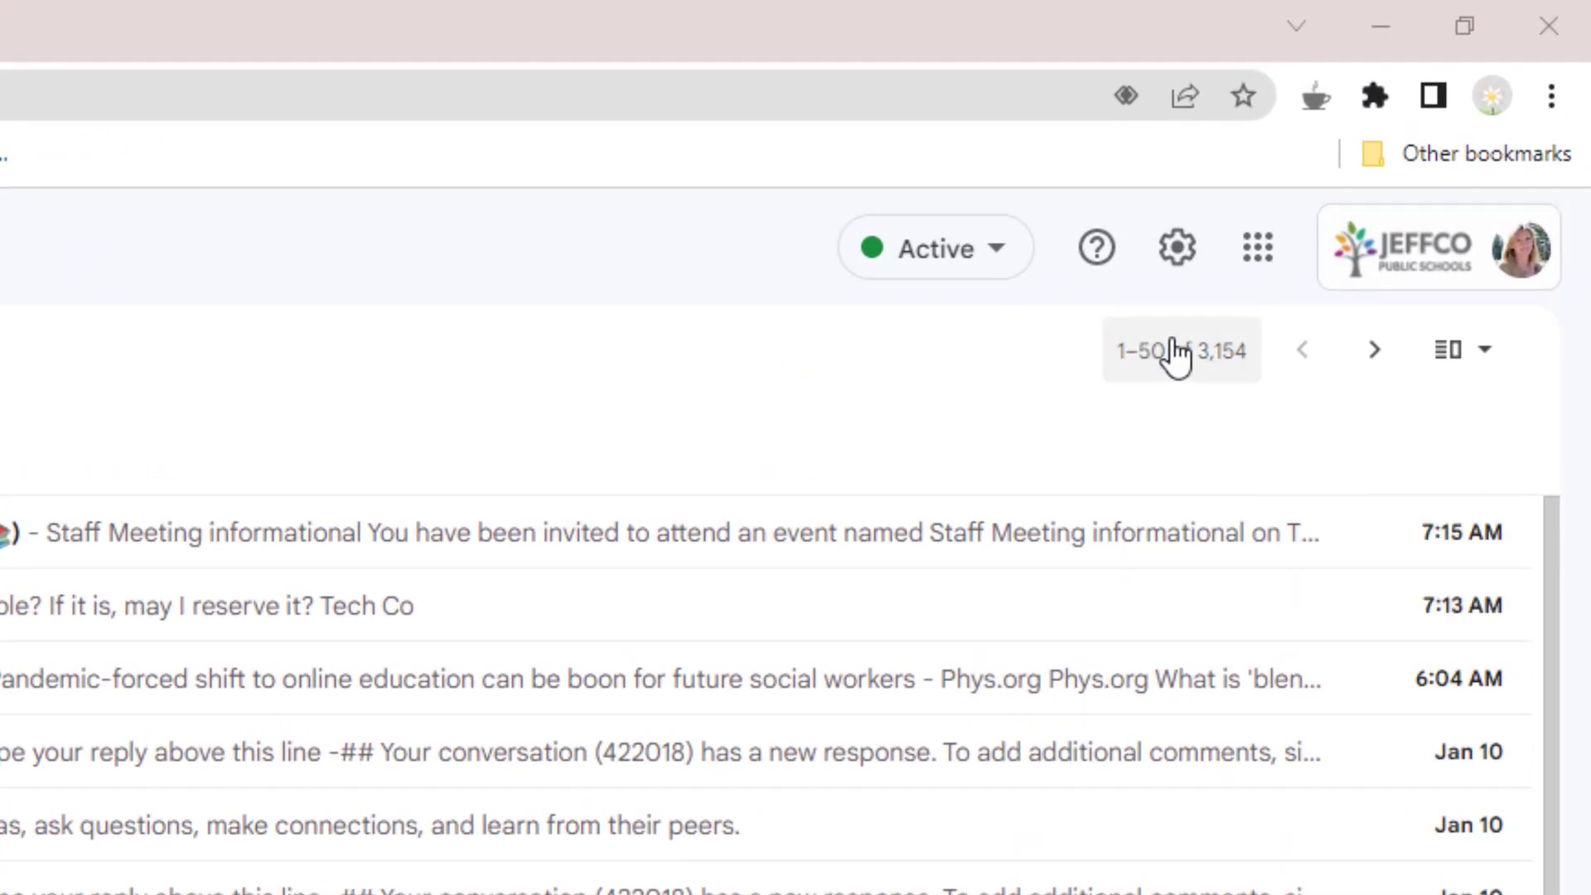
# - Check the newest/oldest sorting choices, then close them
pyautogui.click(1177, 351)
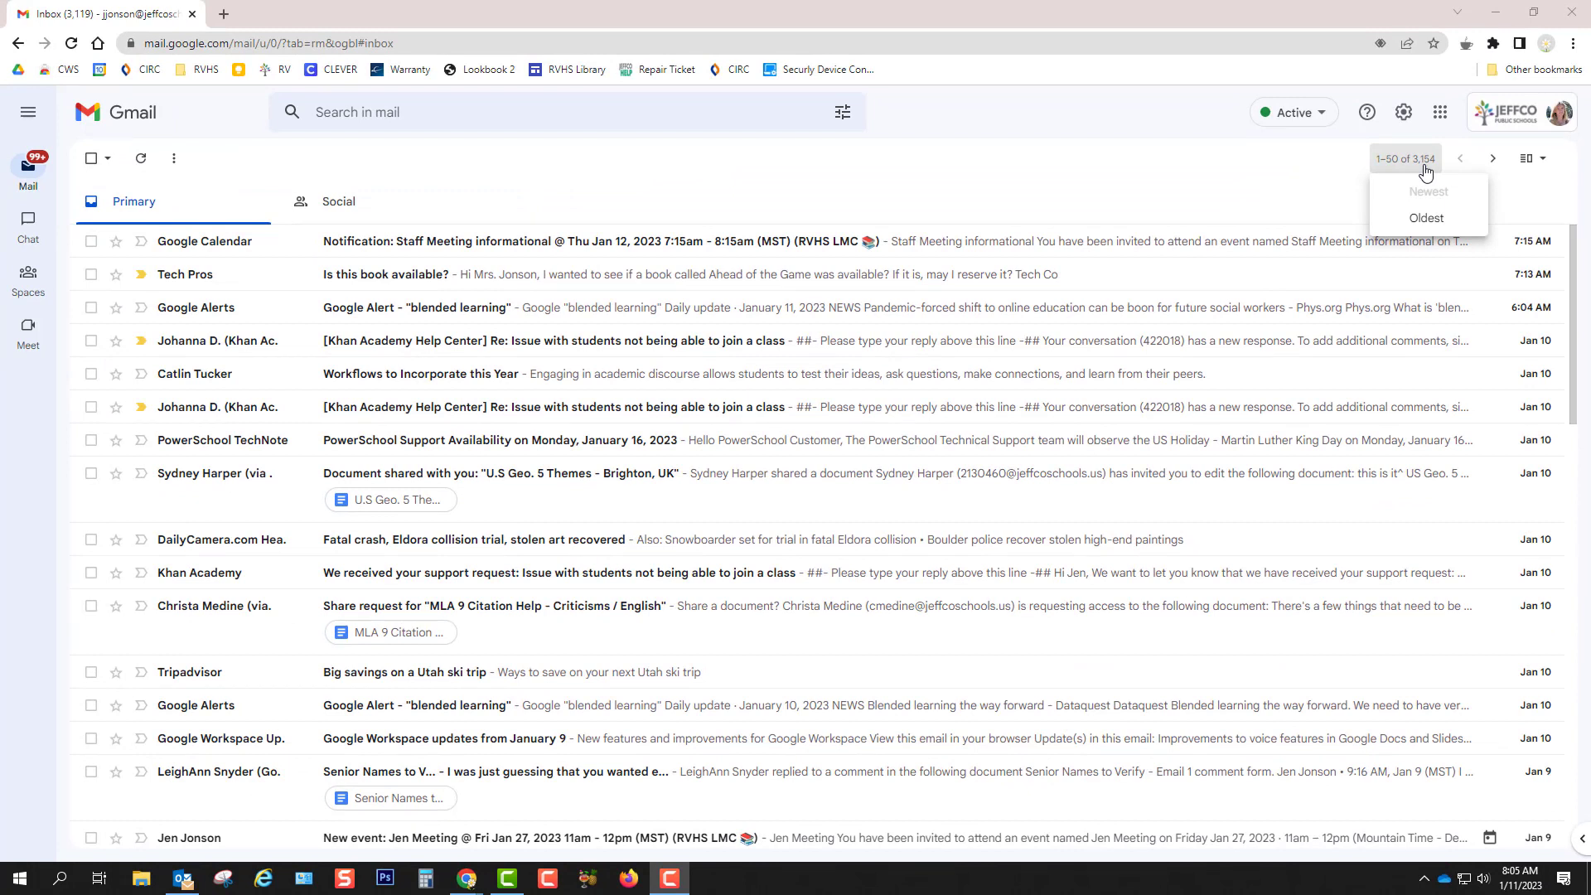
pyautogui.click(1425, 170)
pyautogui.click(467, 880)
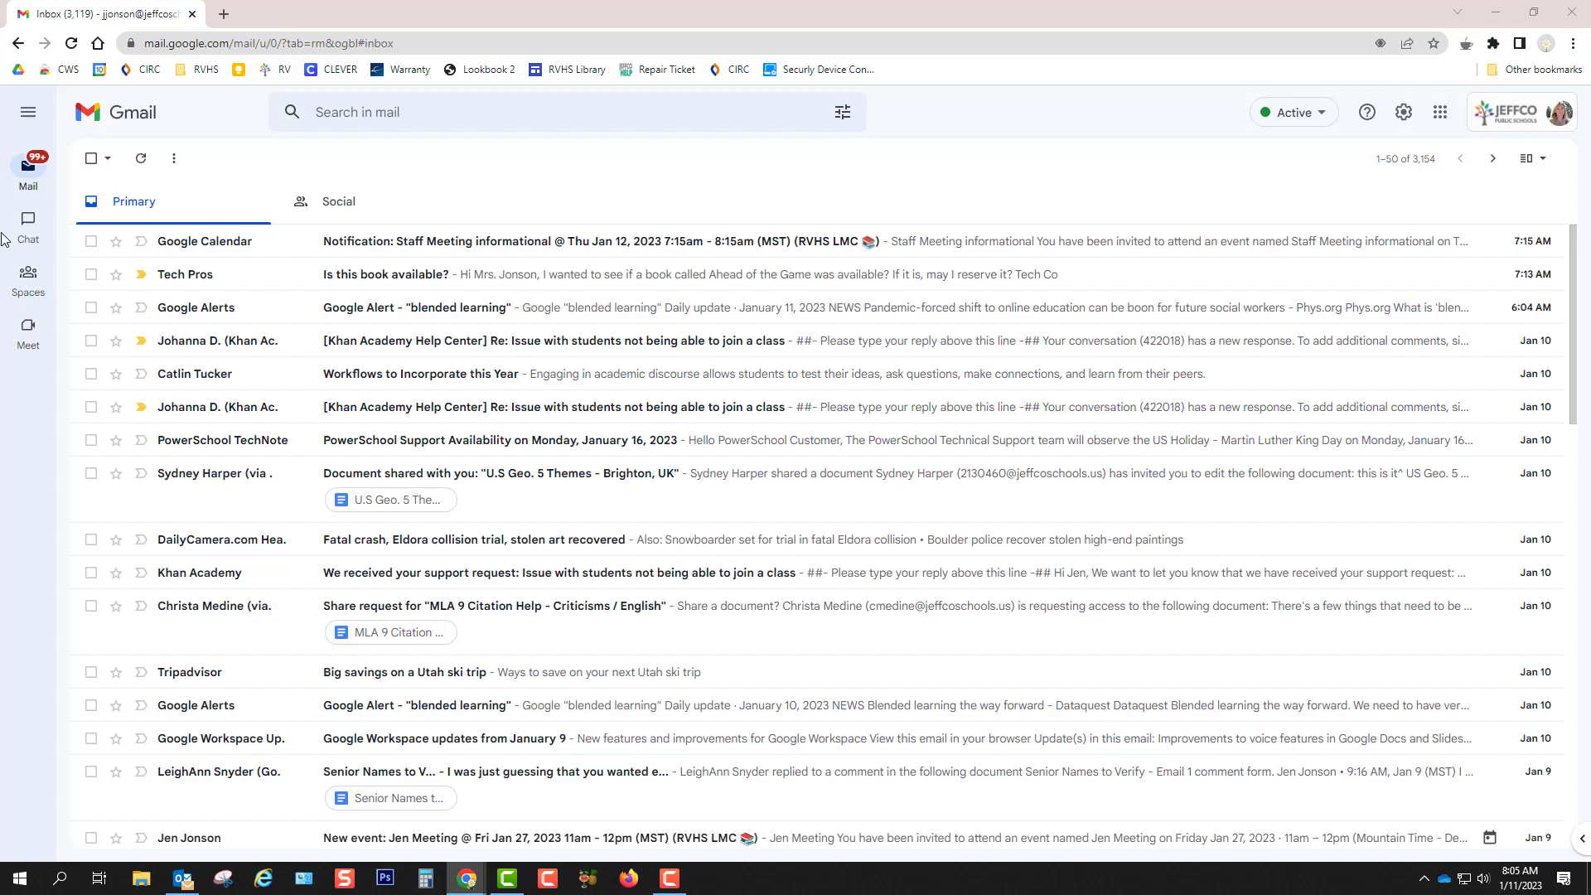
# - Search the mailbox for BEFORE:2022/11/11
pyautogui.click(437, 115)
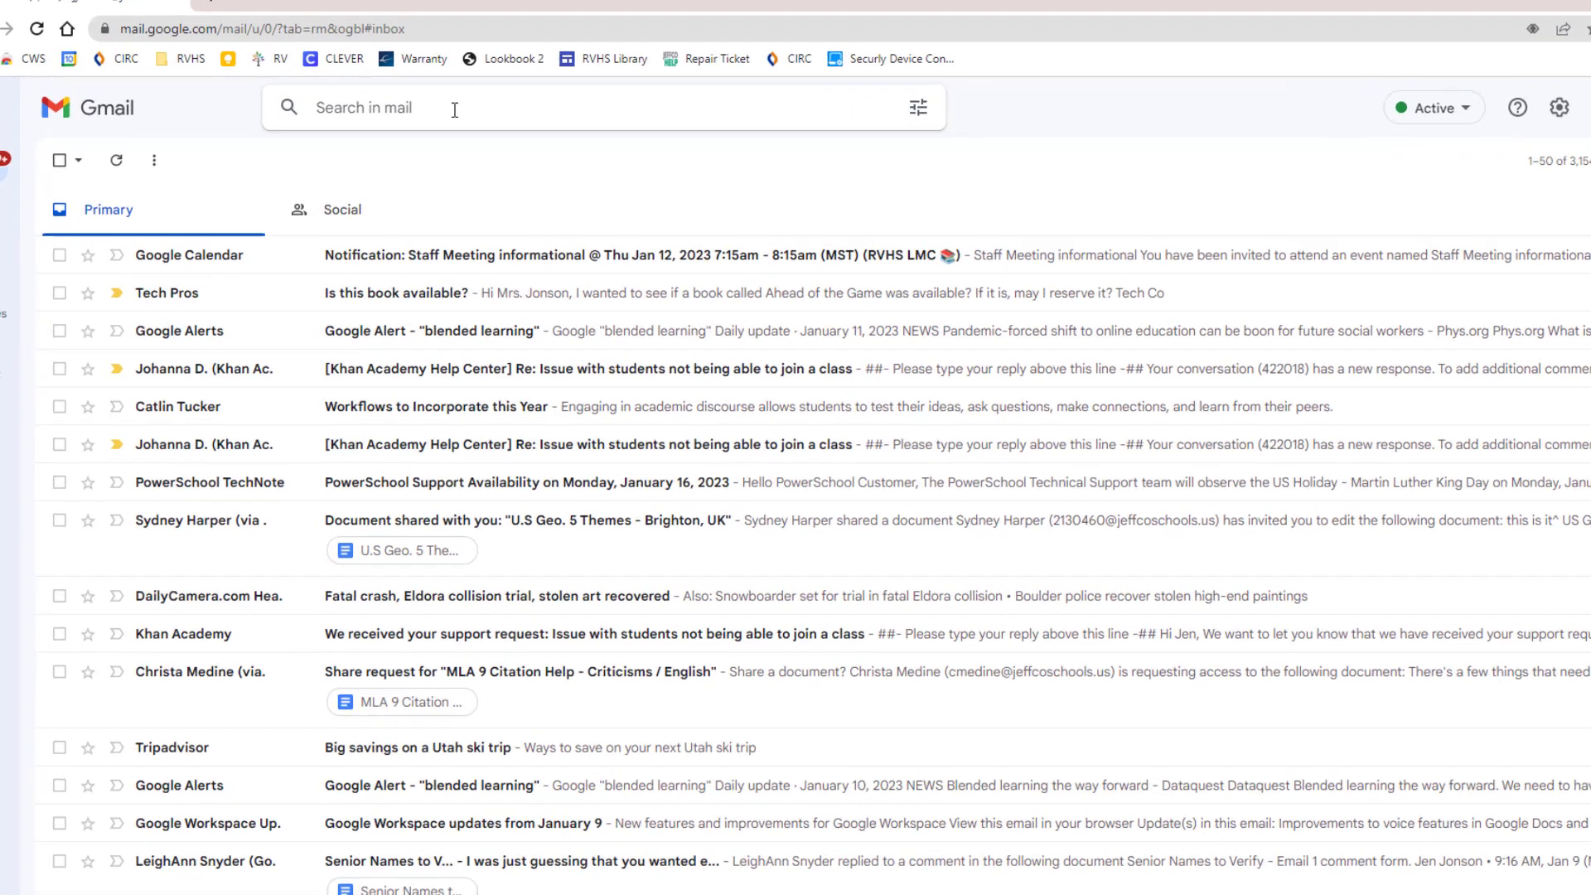
pyautogui.write('BEFORE')
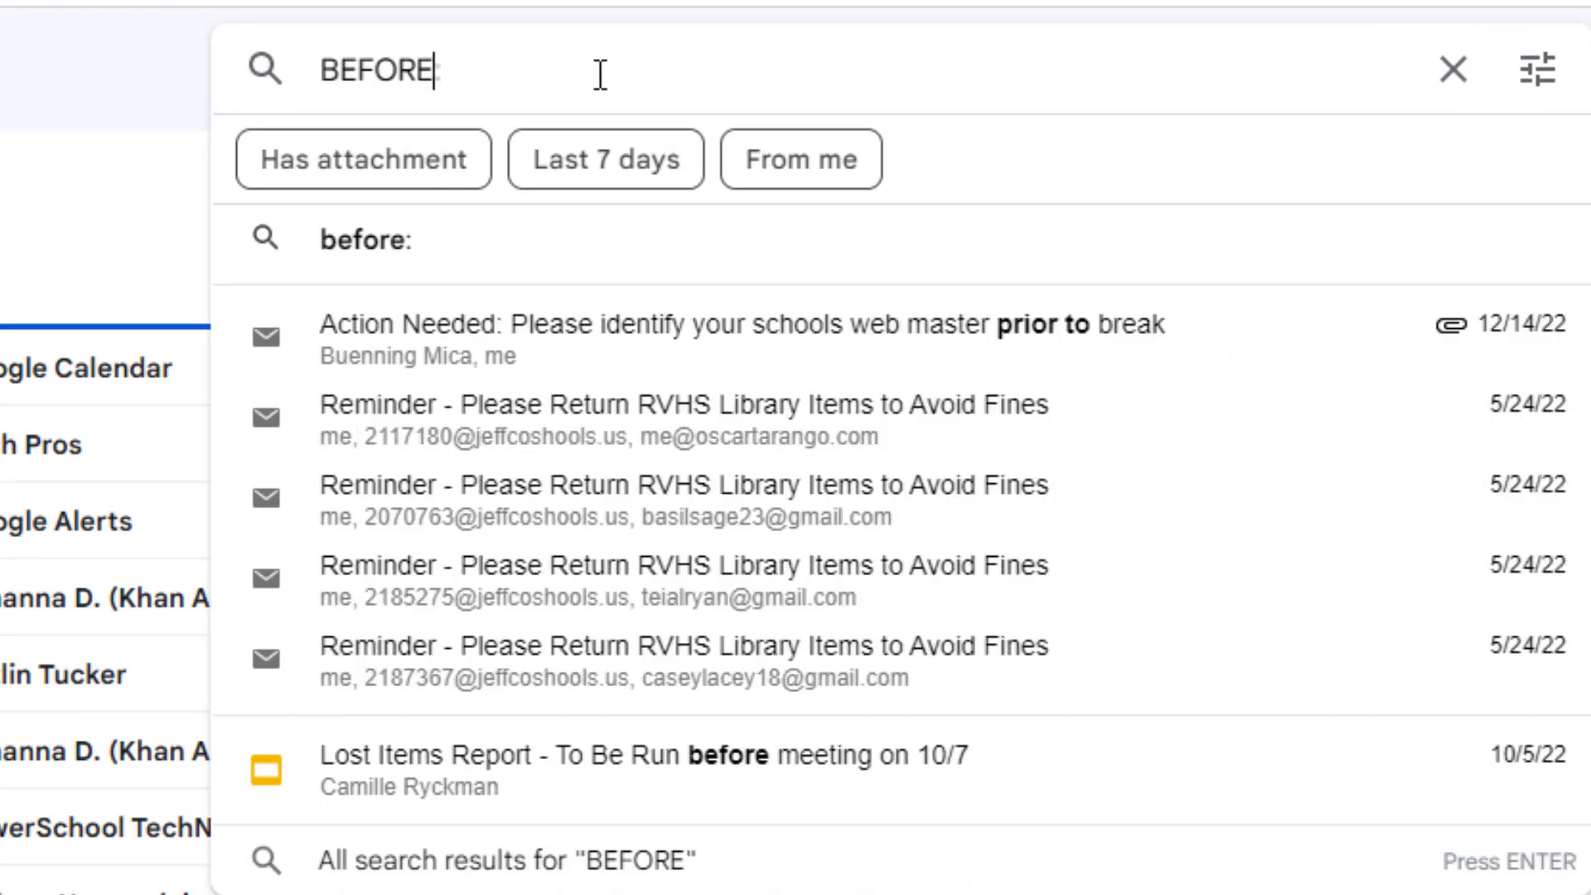
pyautogui.write(':2')
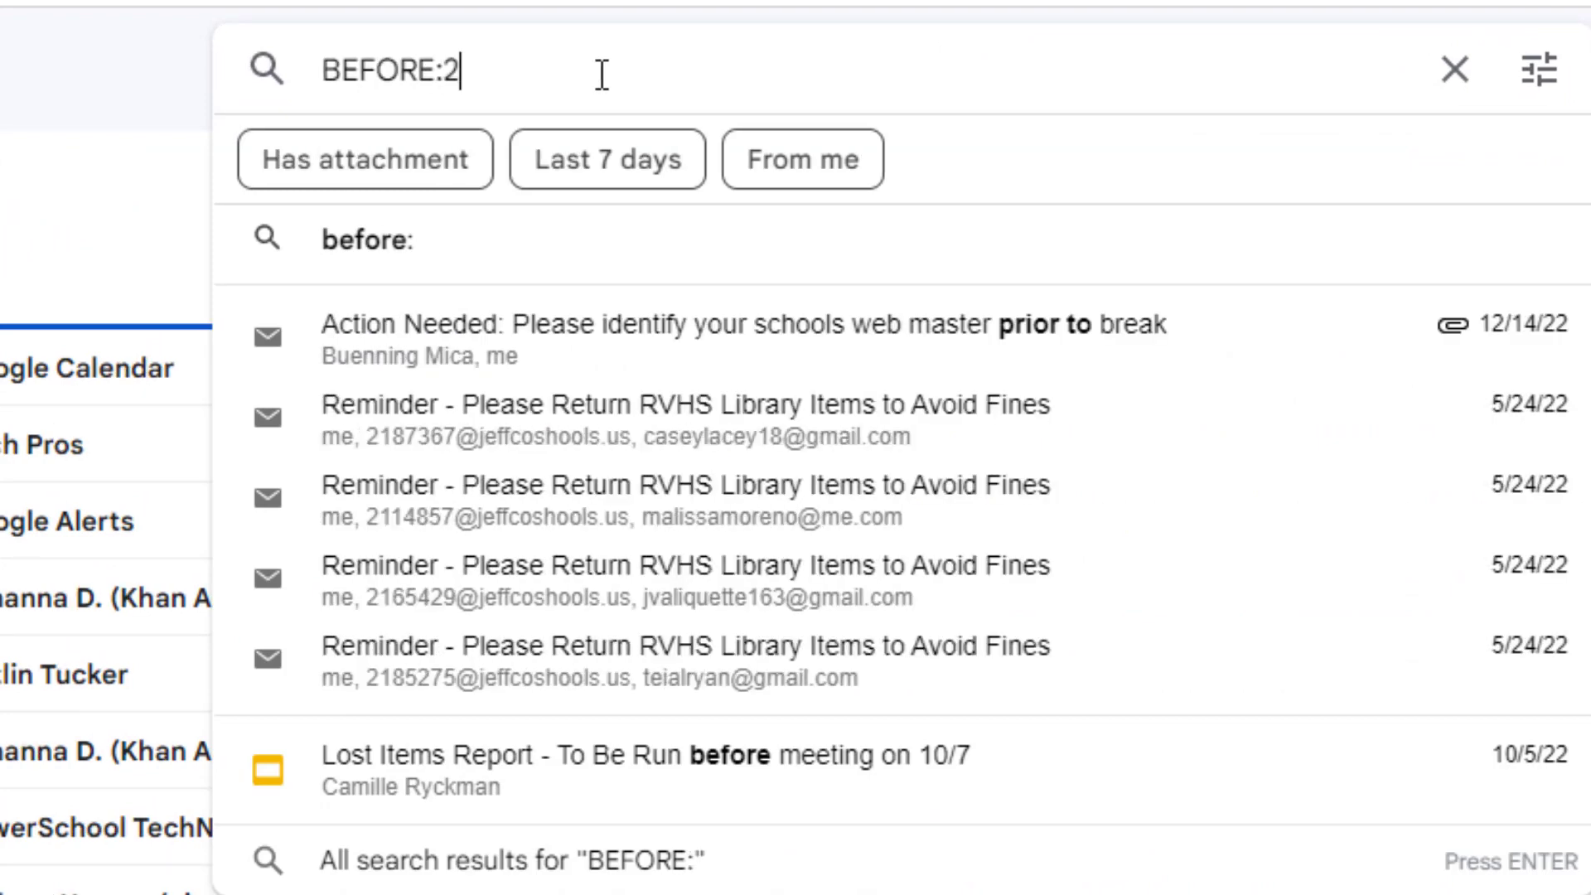
pyautogui.write('022/')
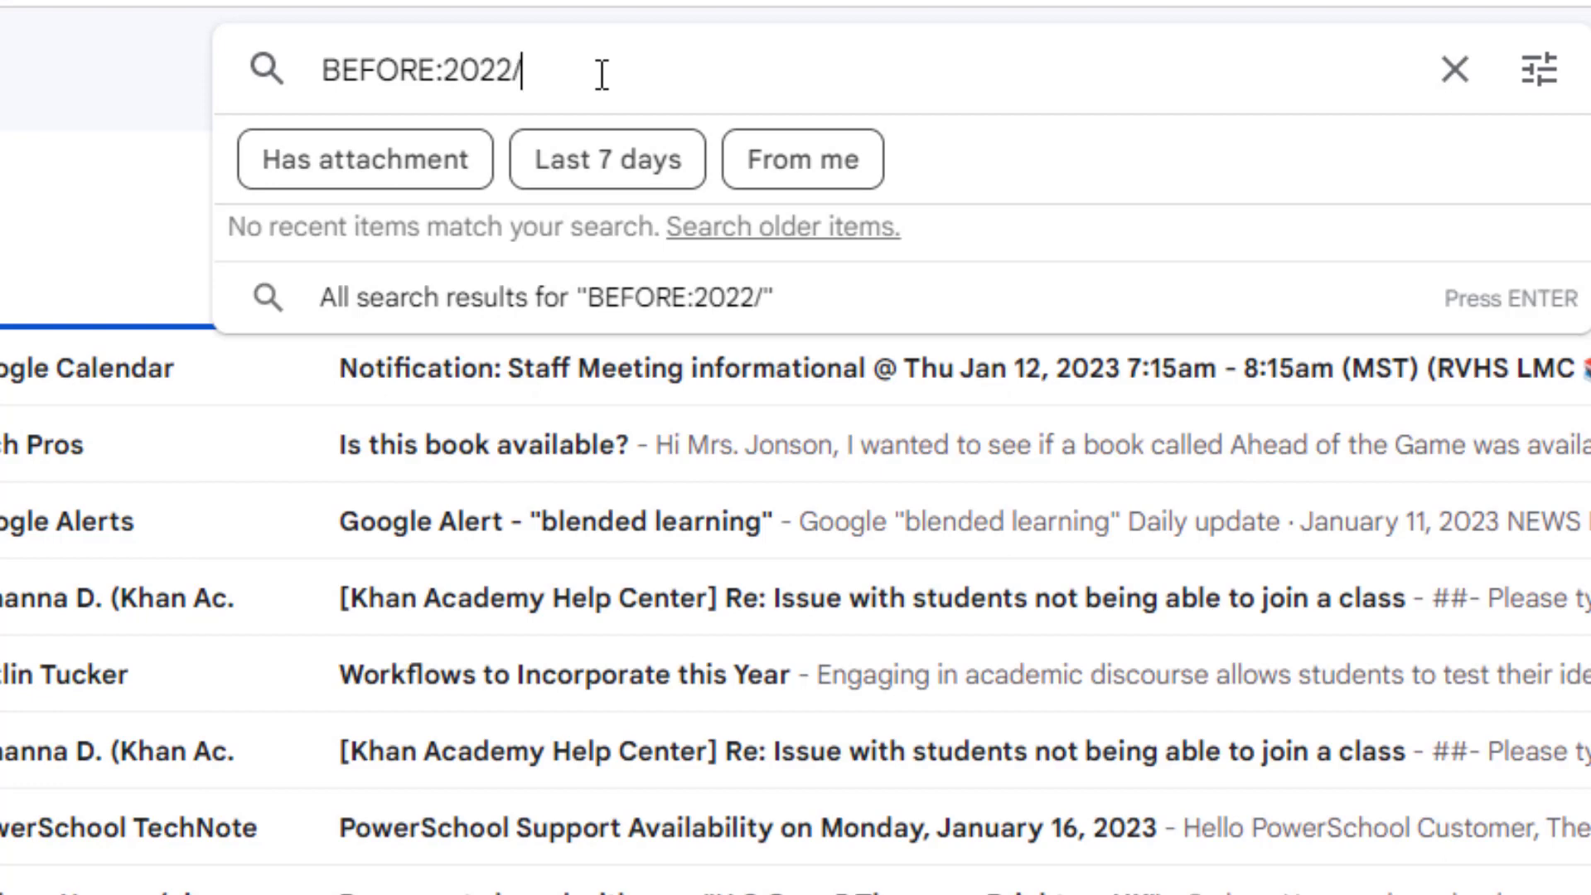
pyautogui.write('11/11')
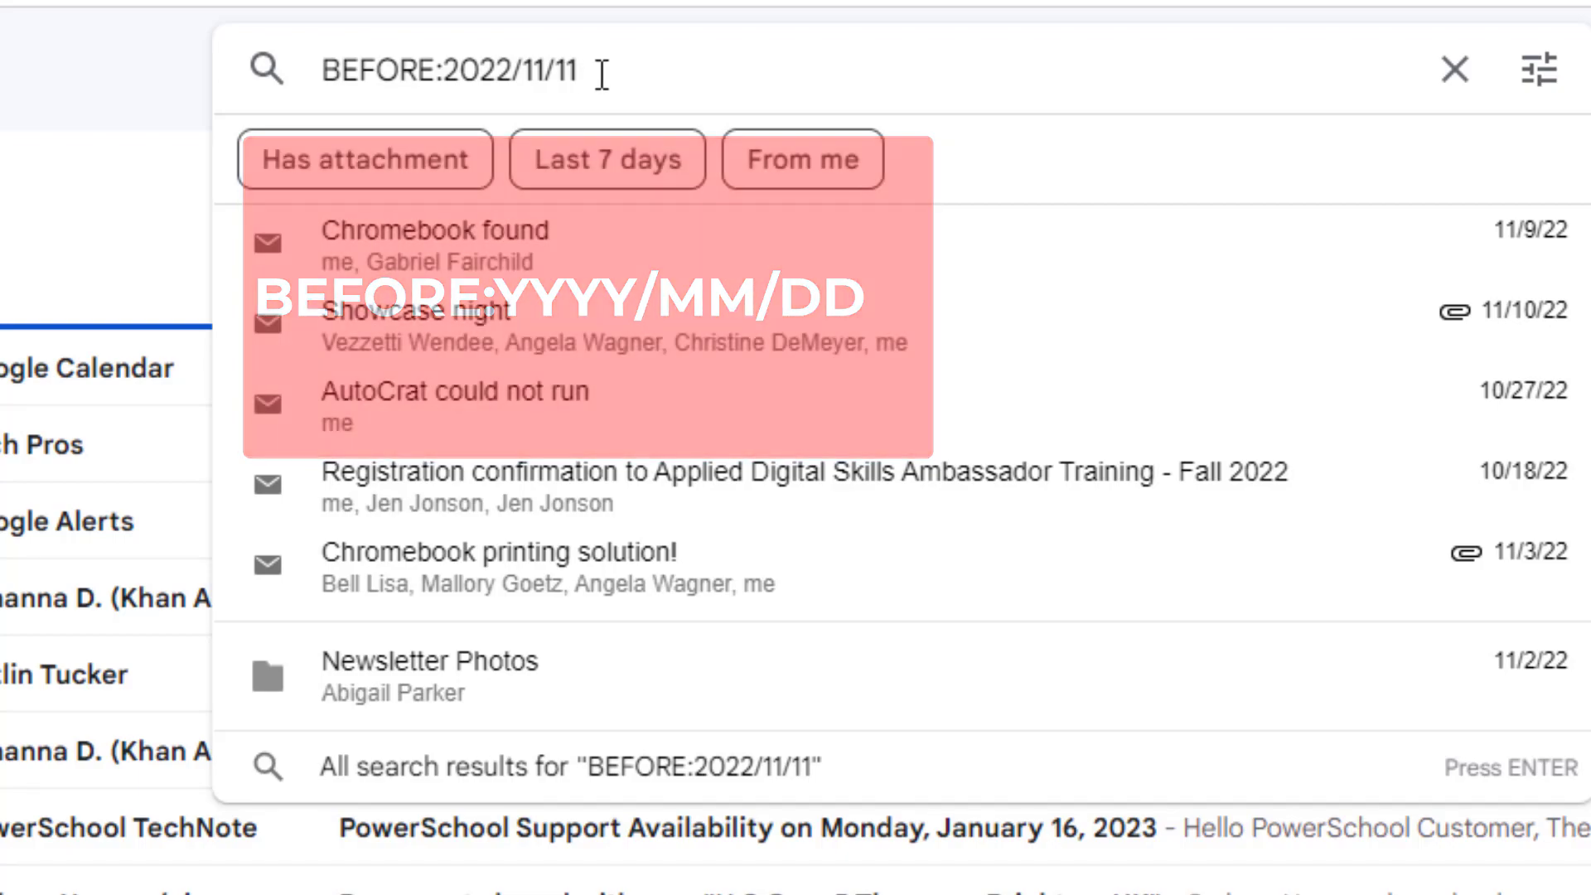
pyautogui.press('Return')
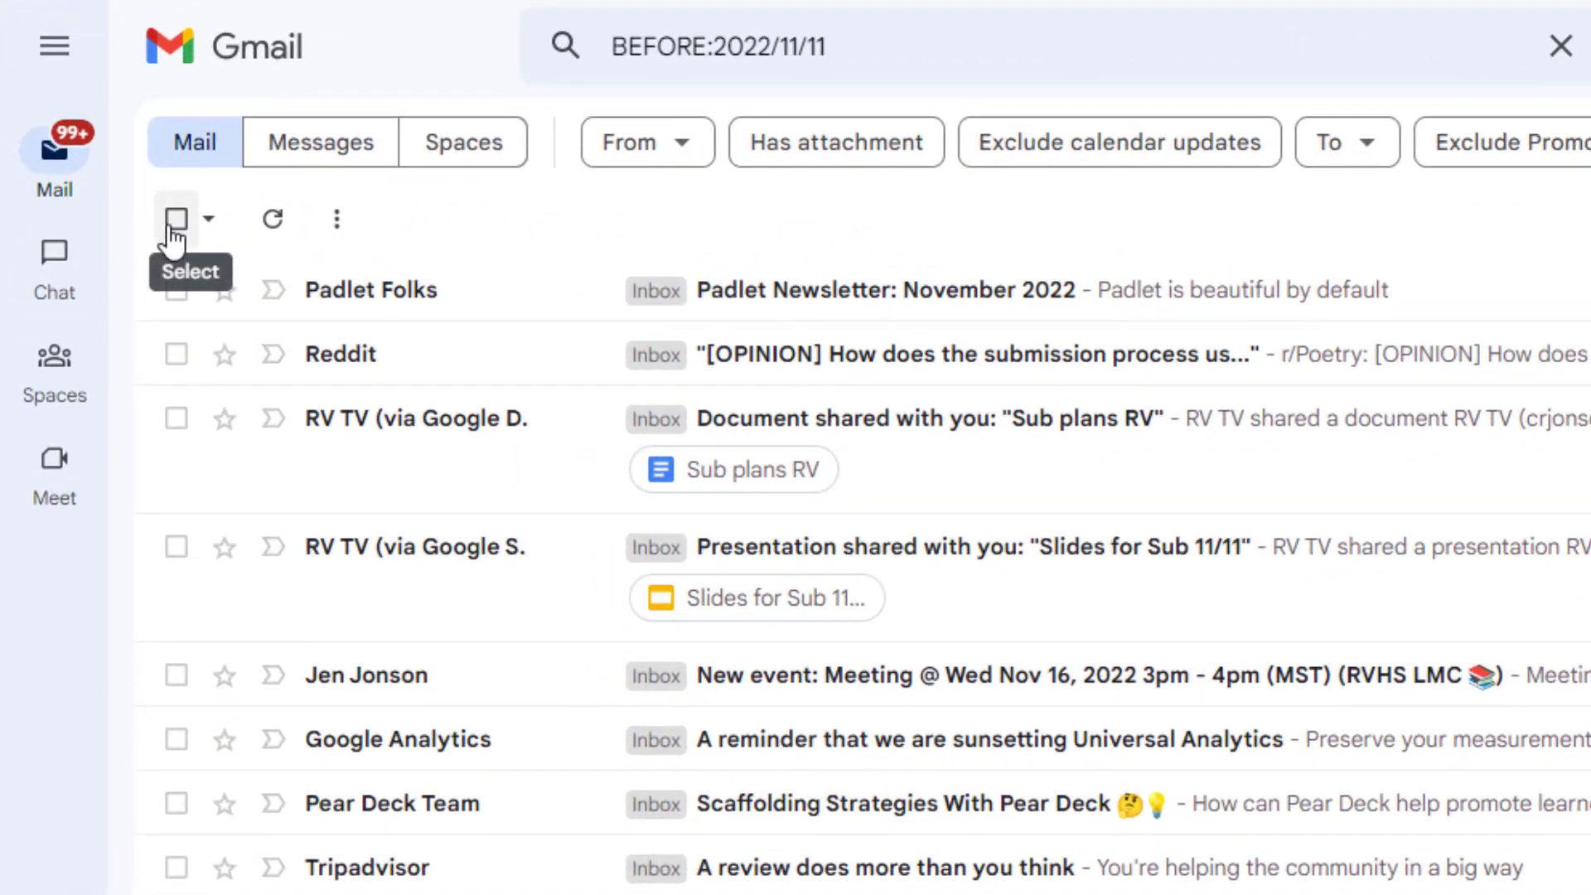
# - Select every message matching BEFORE:2022/11/11 and bulk-delete them, confirming the prompt
pyautogui.click(171, 225)
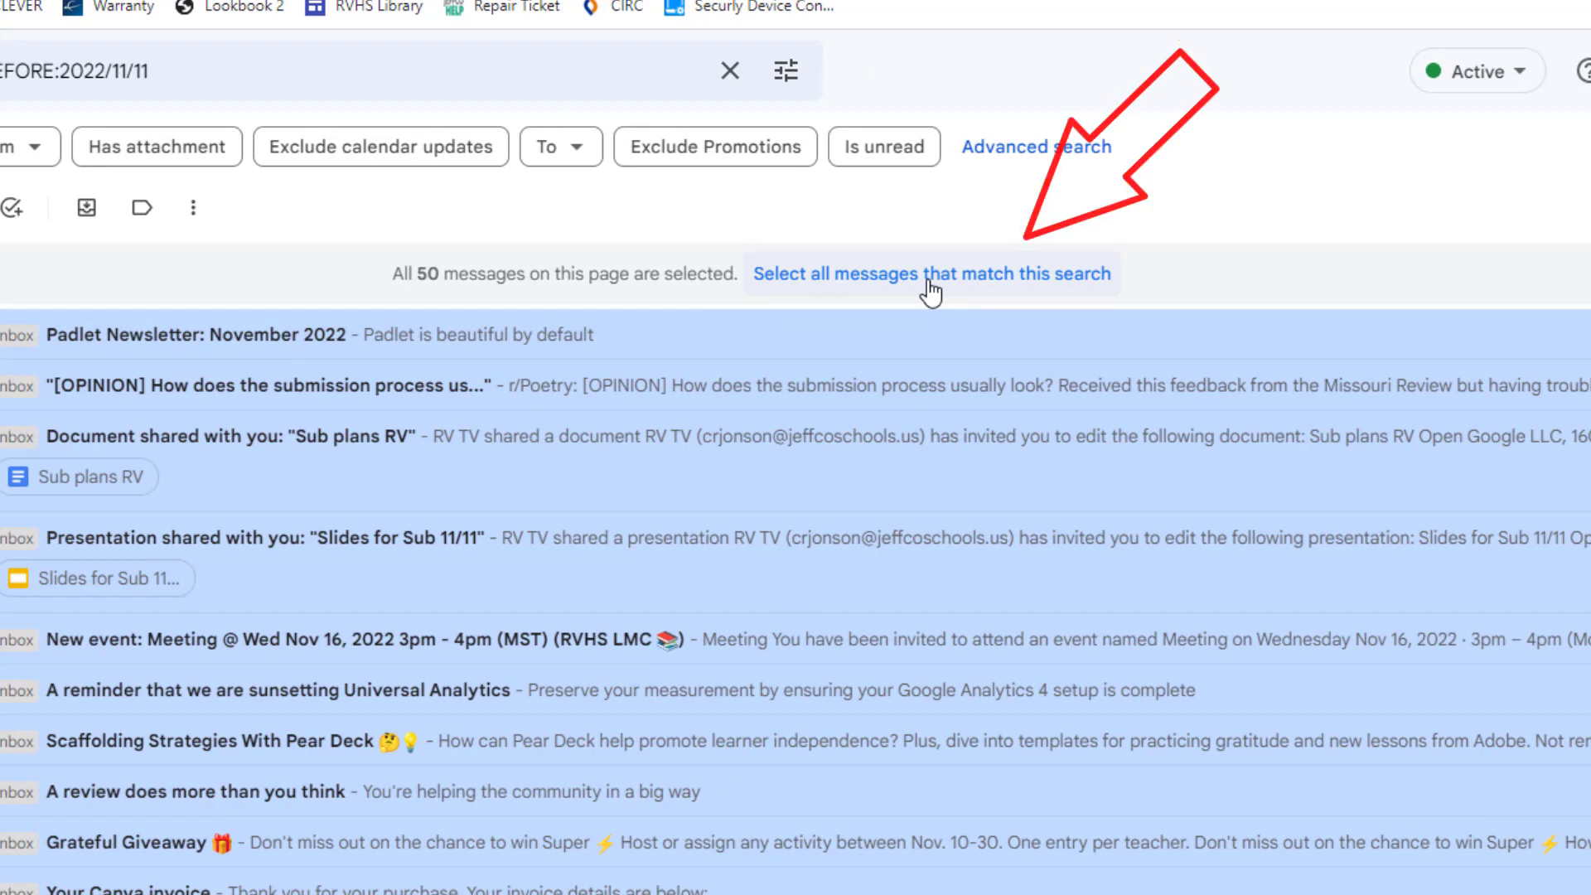
pyautogui.click(929, 282)
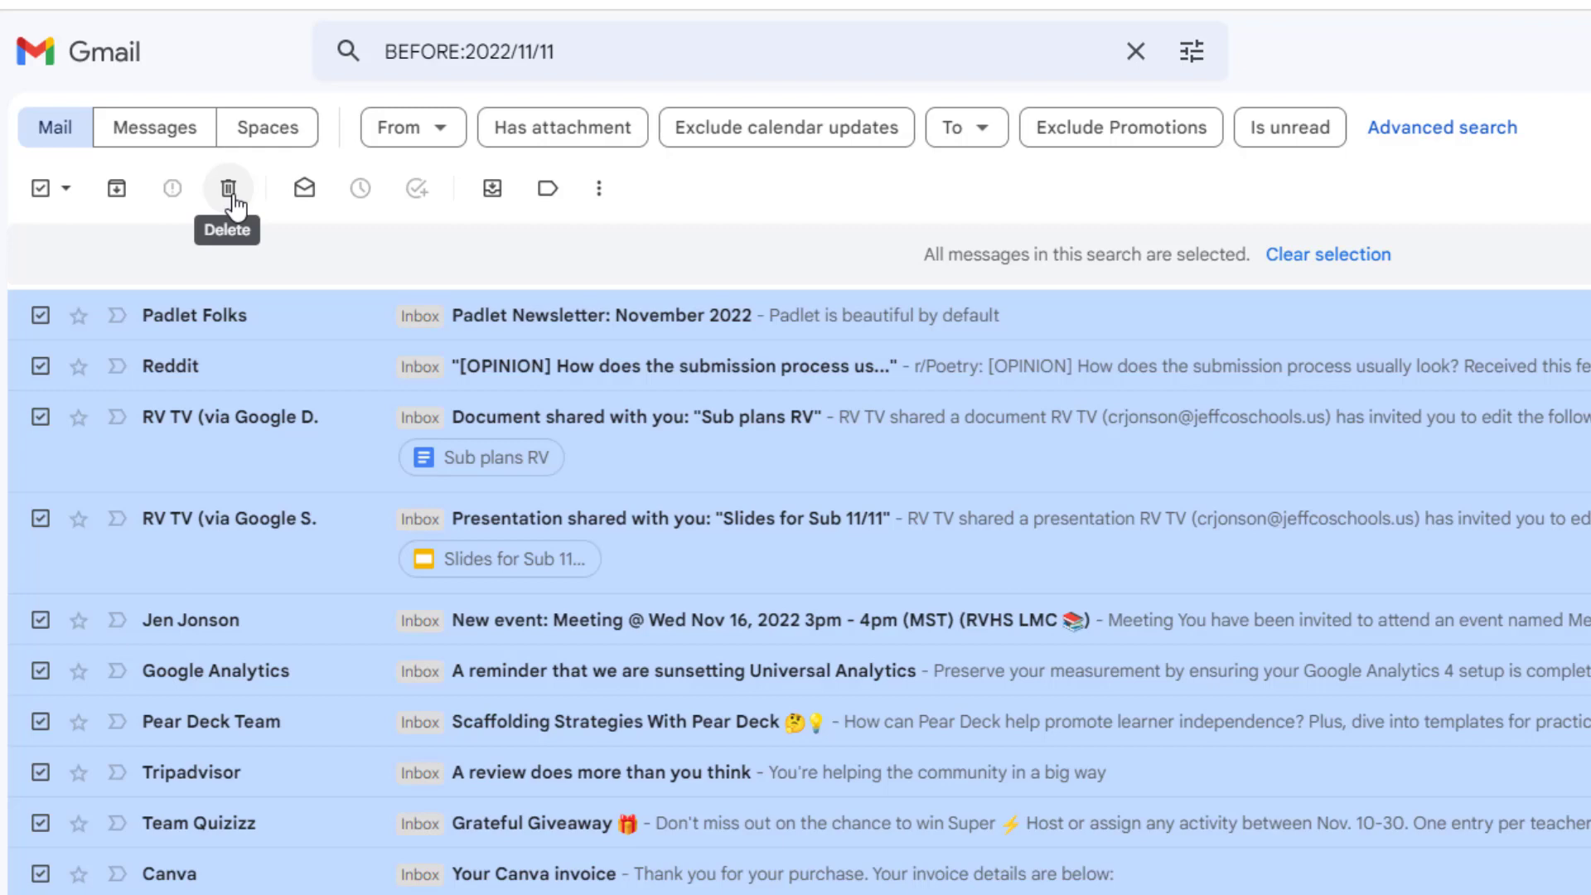
pyautogui.click(232, 197)
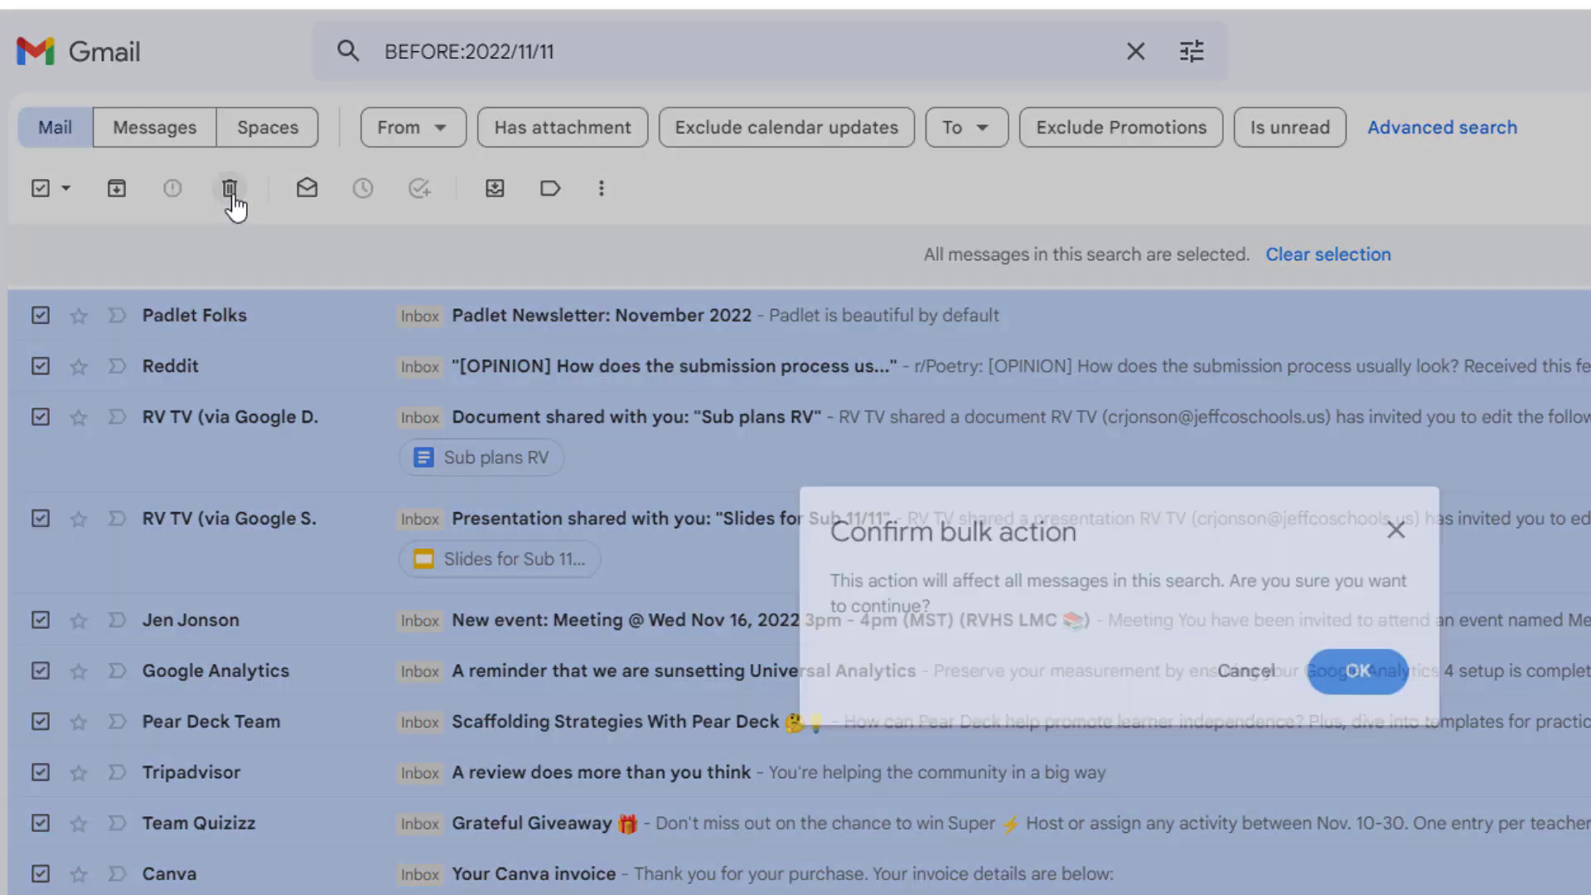
pyautogui.click(1351, 695)
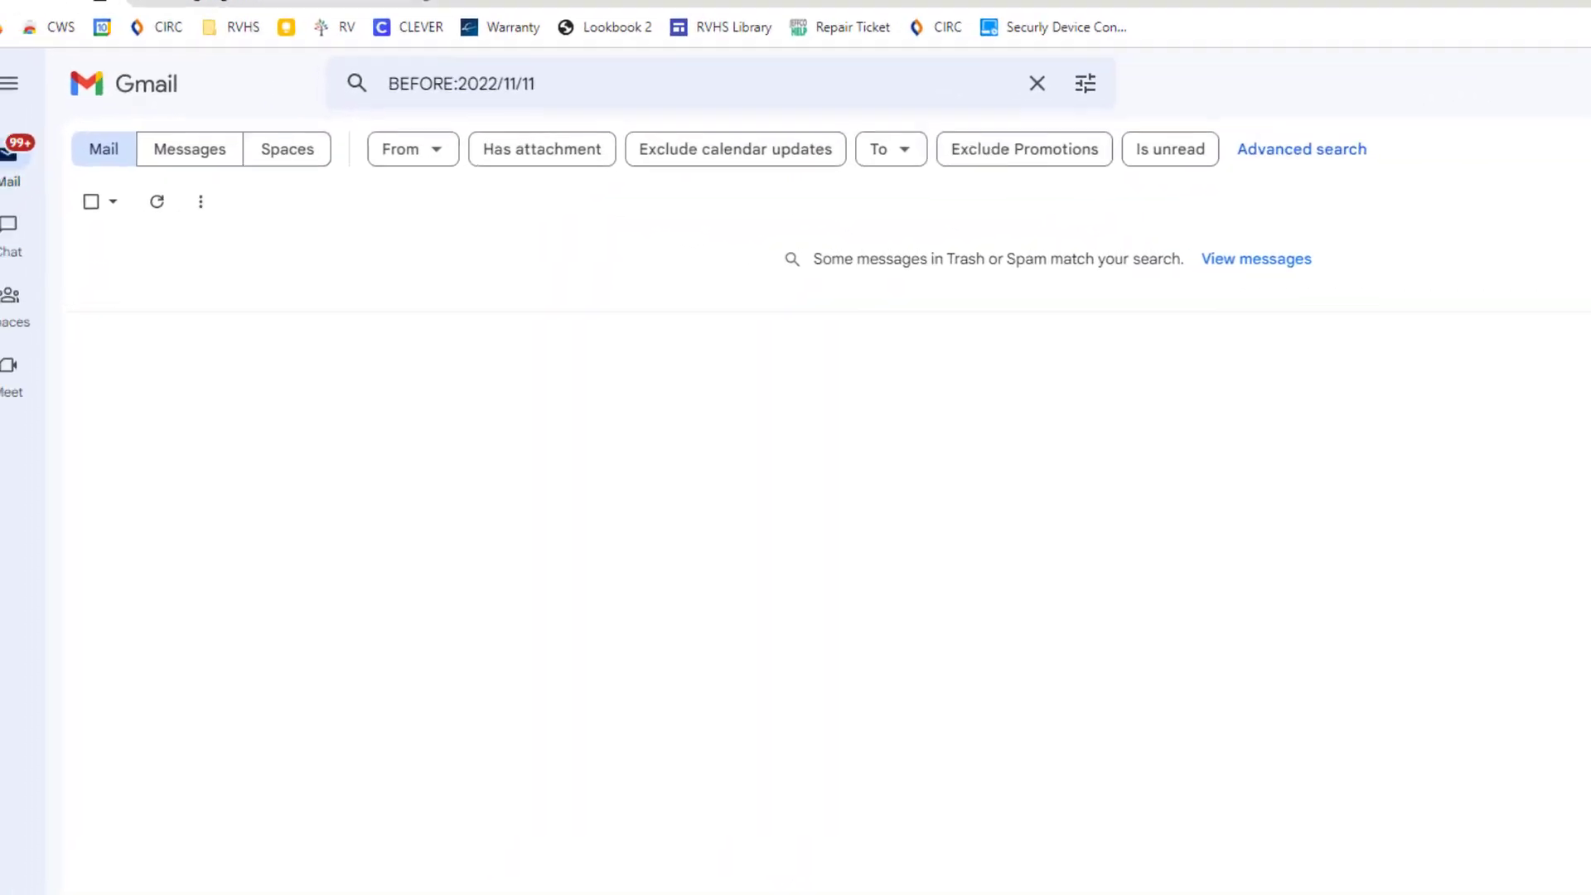
# - Clear the BEFORE:2022/11/11 search and return to the Inbox from the navigation panel
pyautogui.click(1241, 59)
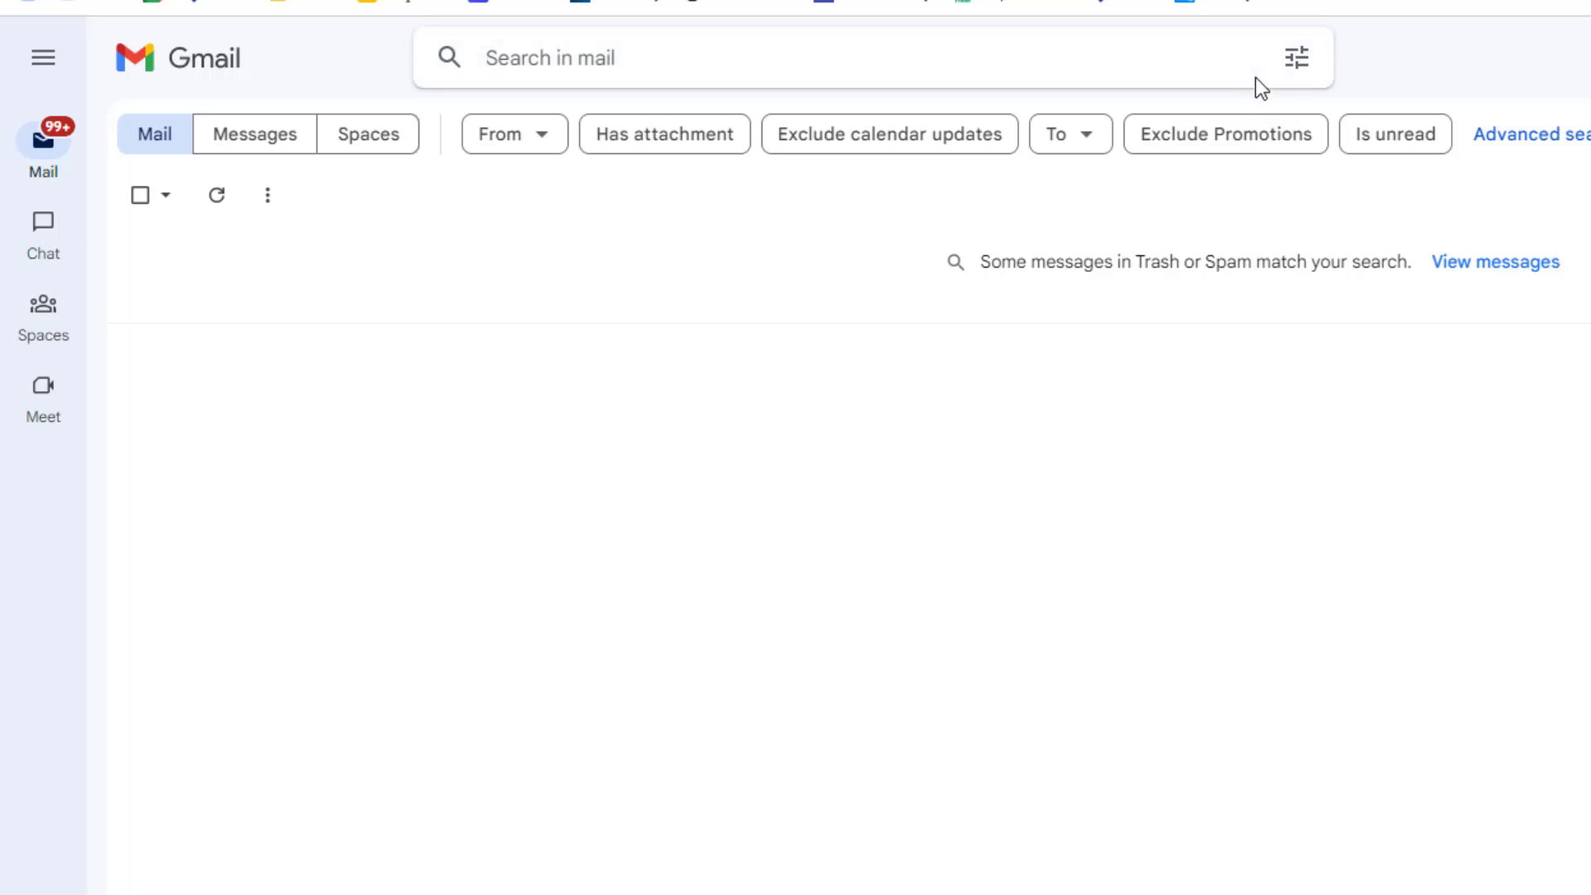
pyautogui.moveTo(45, 178)
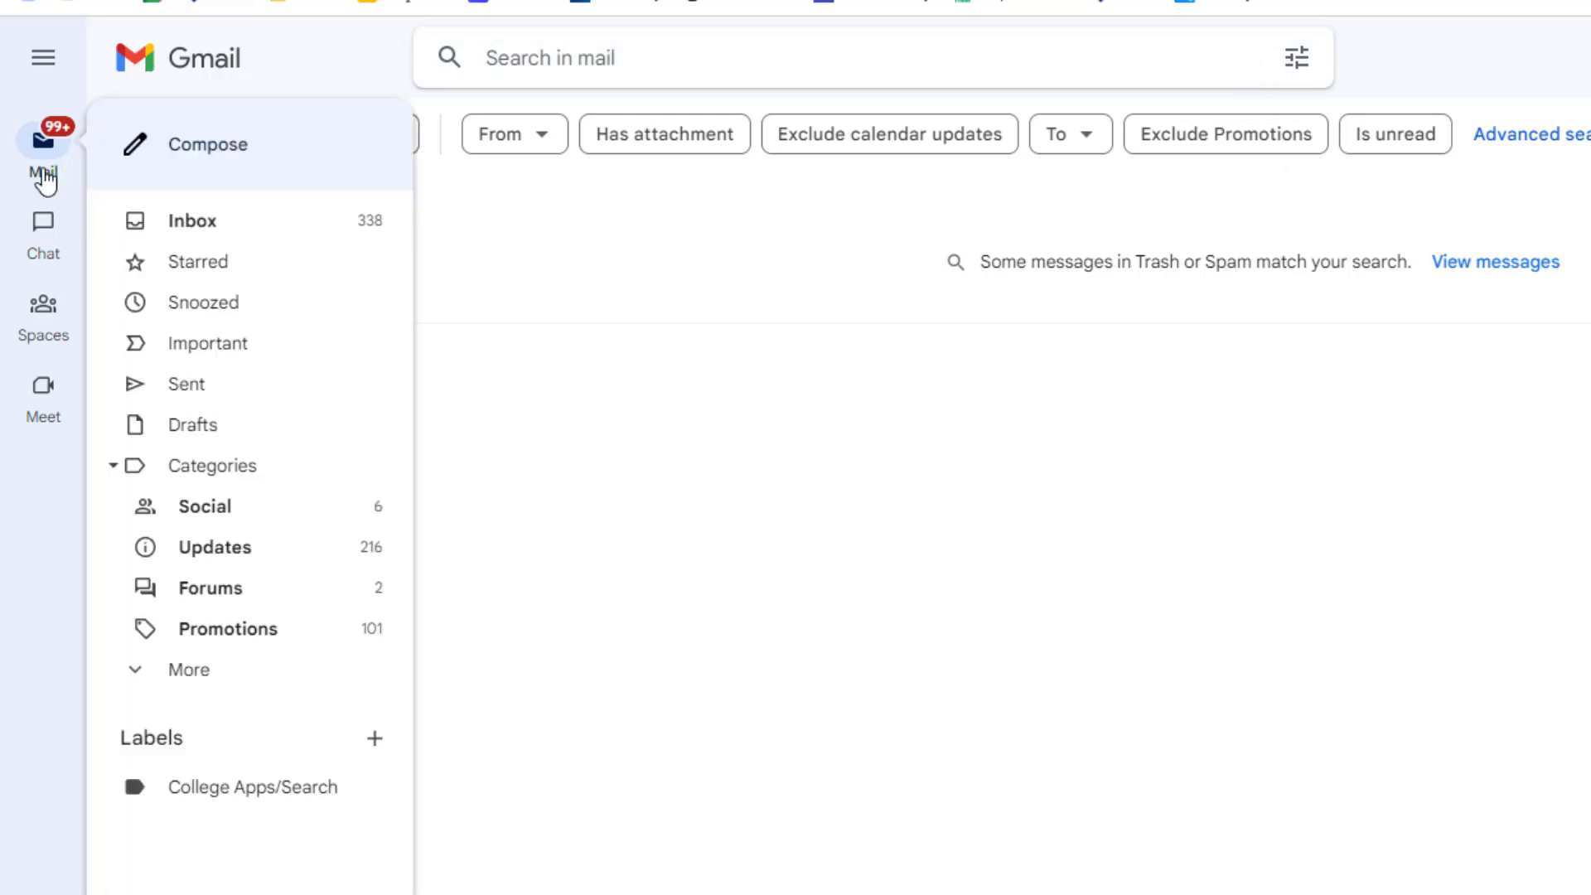
pyautogui.click(165, 225)
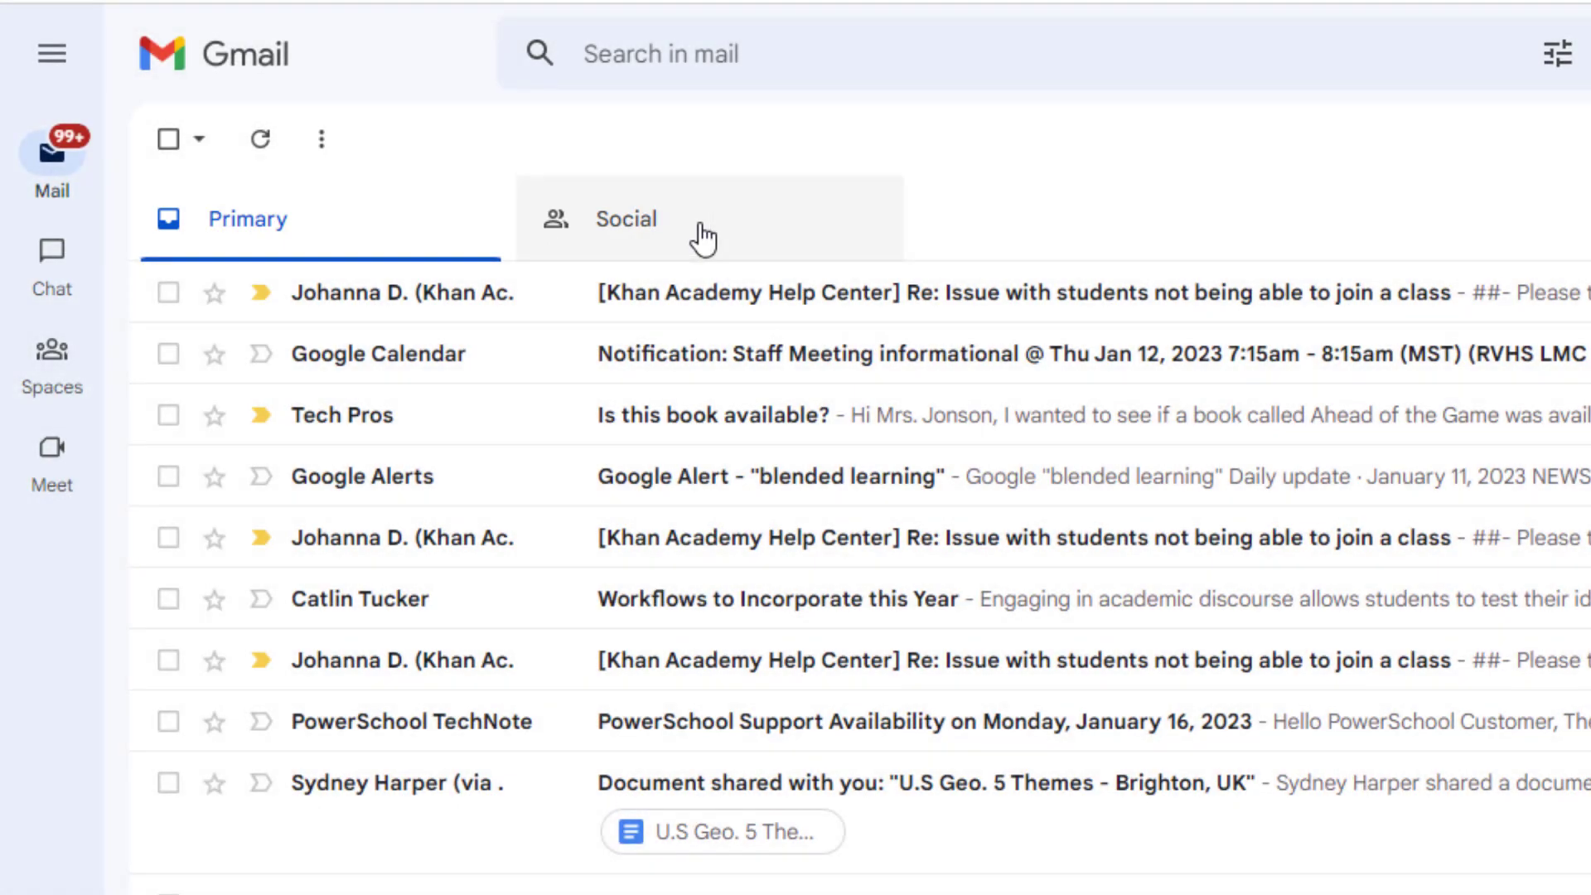
pyautogui.click(703, 239)
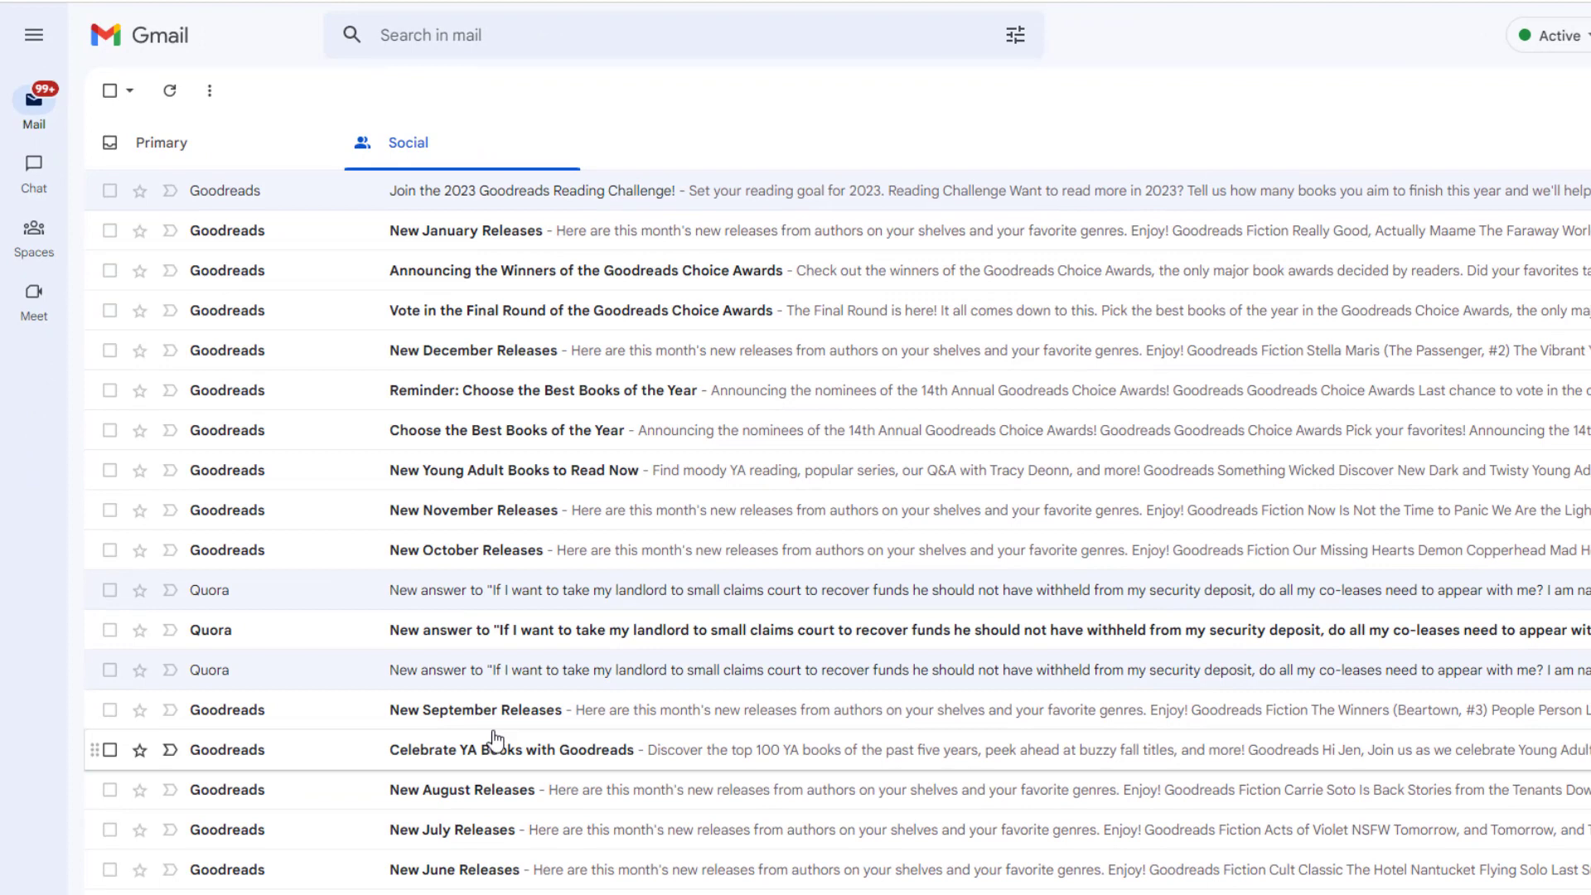
pyautogui.click(241, 157)
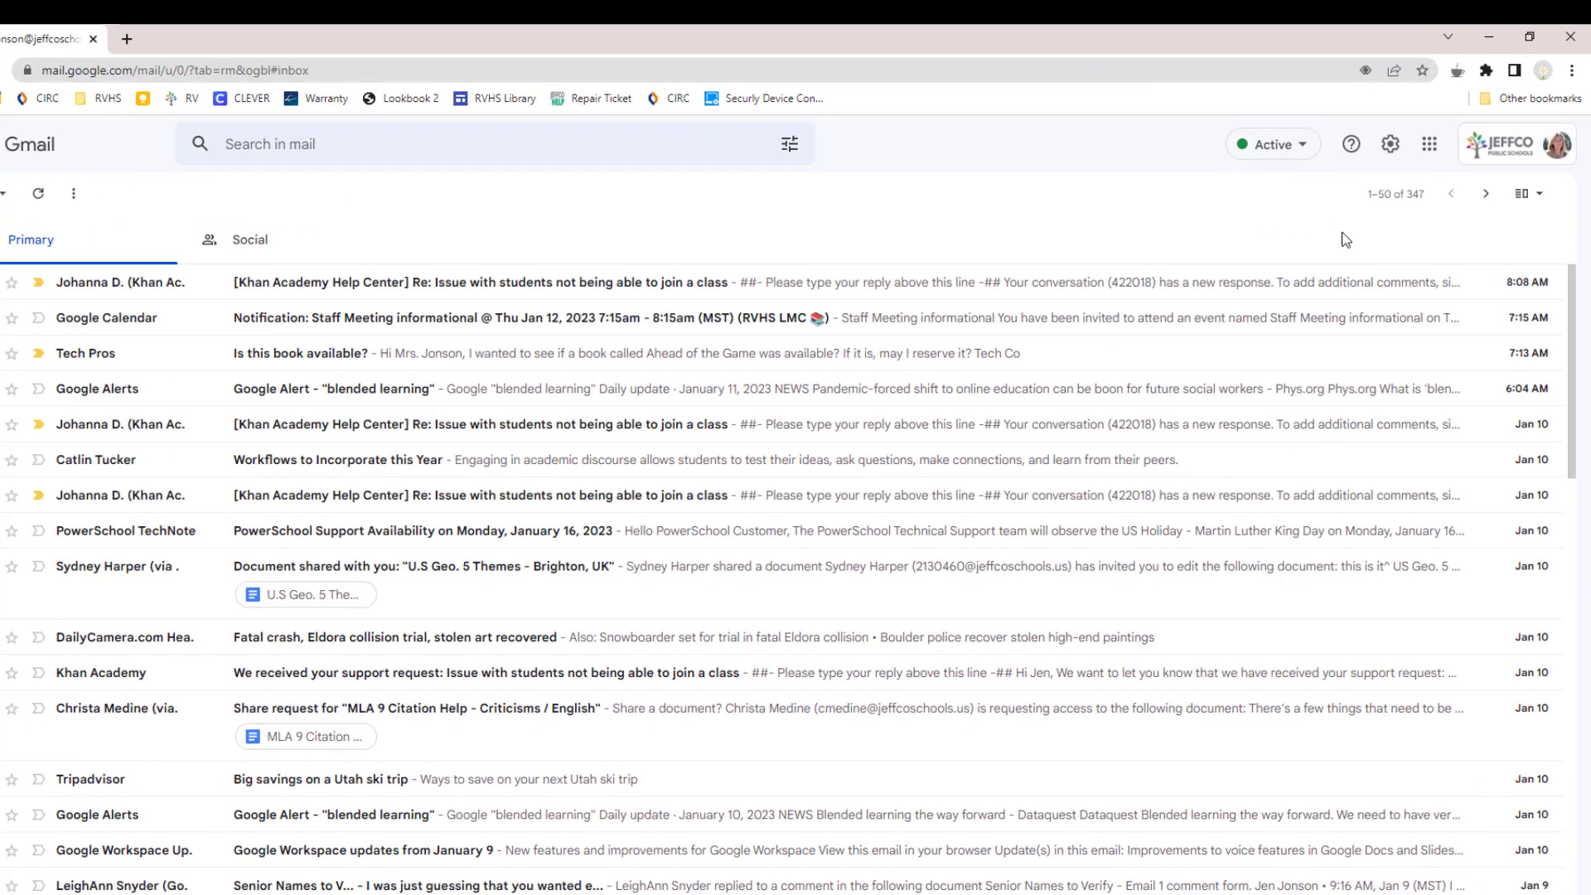
# - Enable the Promotions, Updates and Forums inbox categories in Settings and save the changes
pyautogui.click(1273, 232)
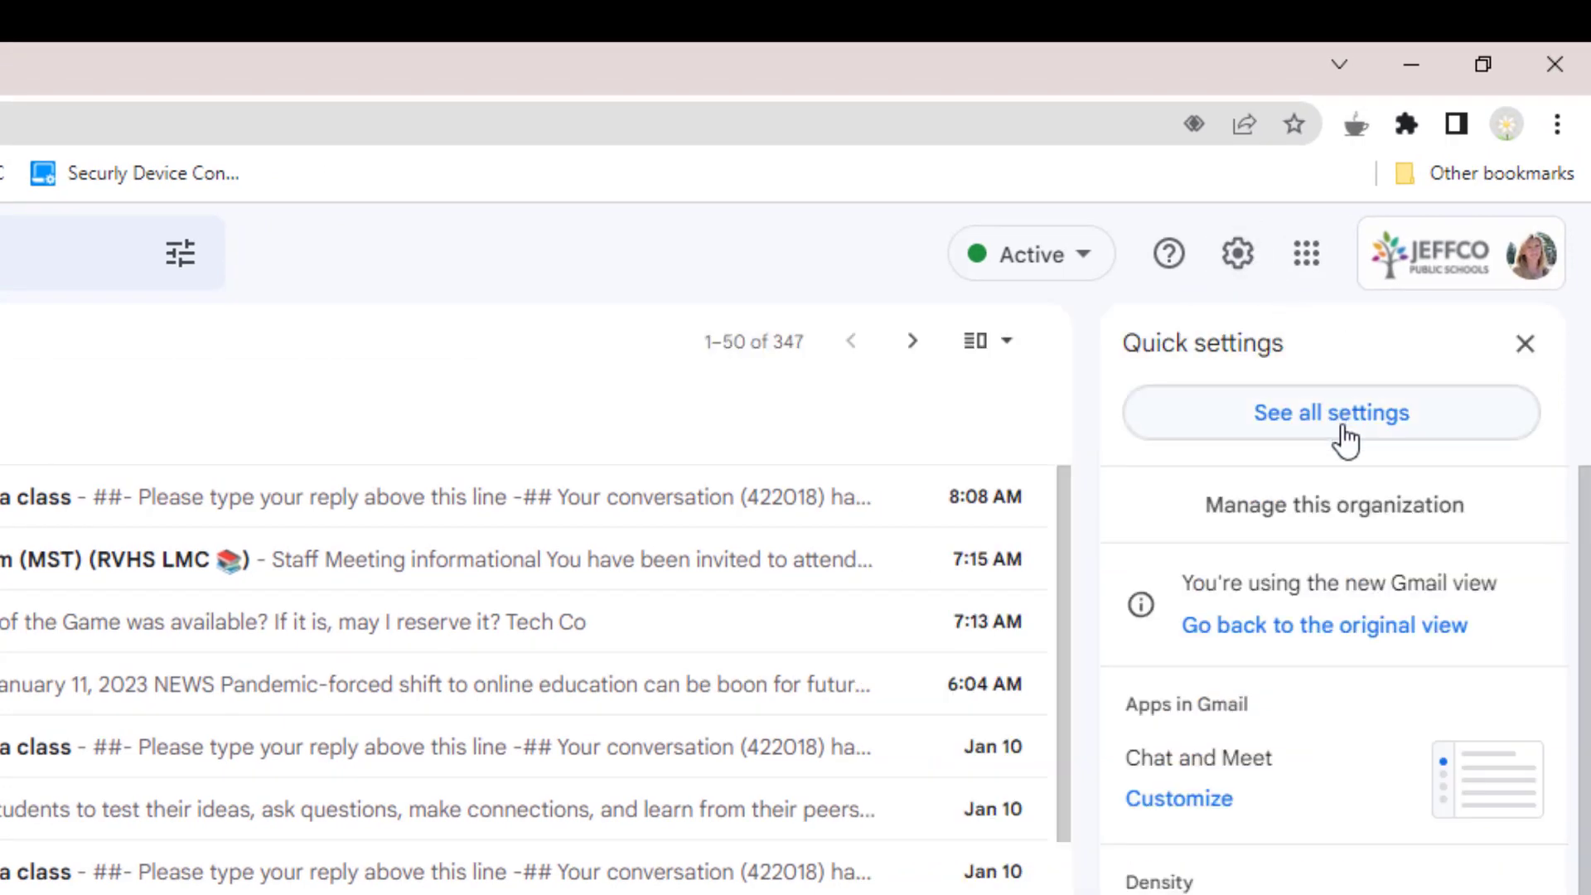
pyautogui.click(1347, 439)
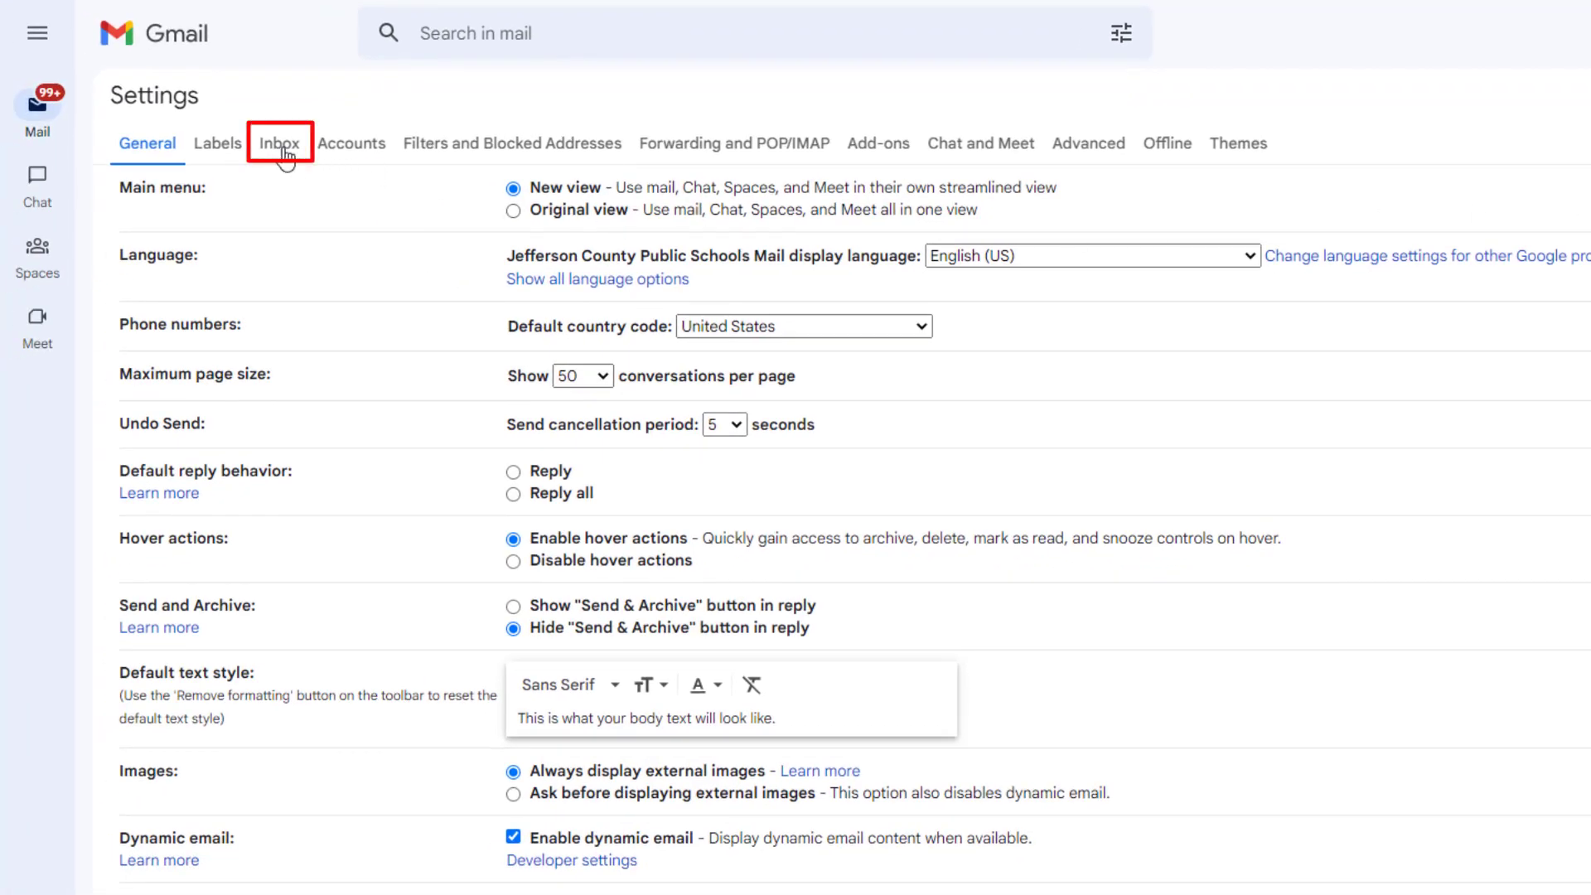
pyautogui.click(282, 149)
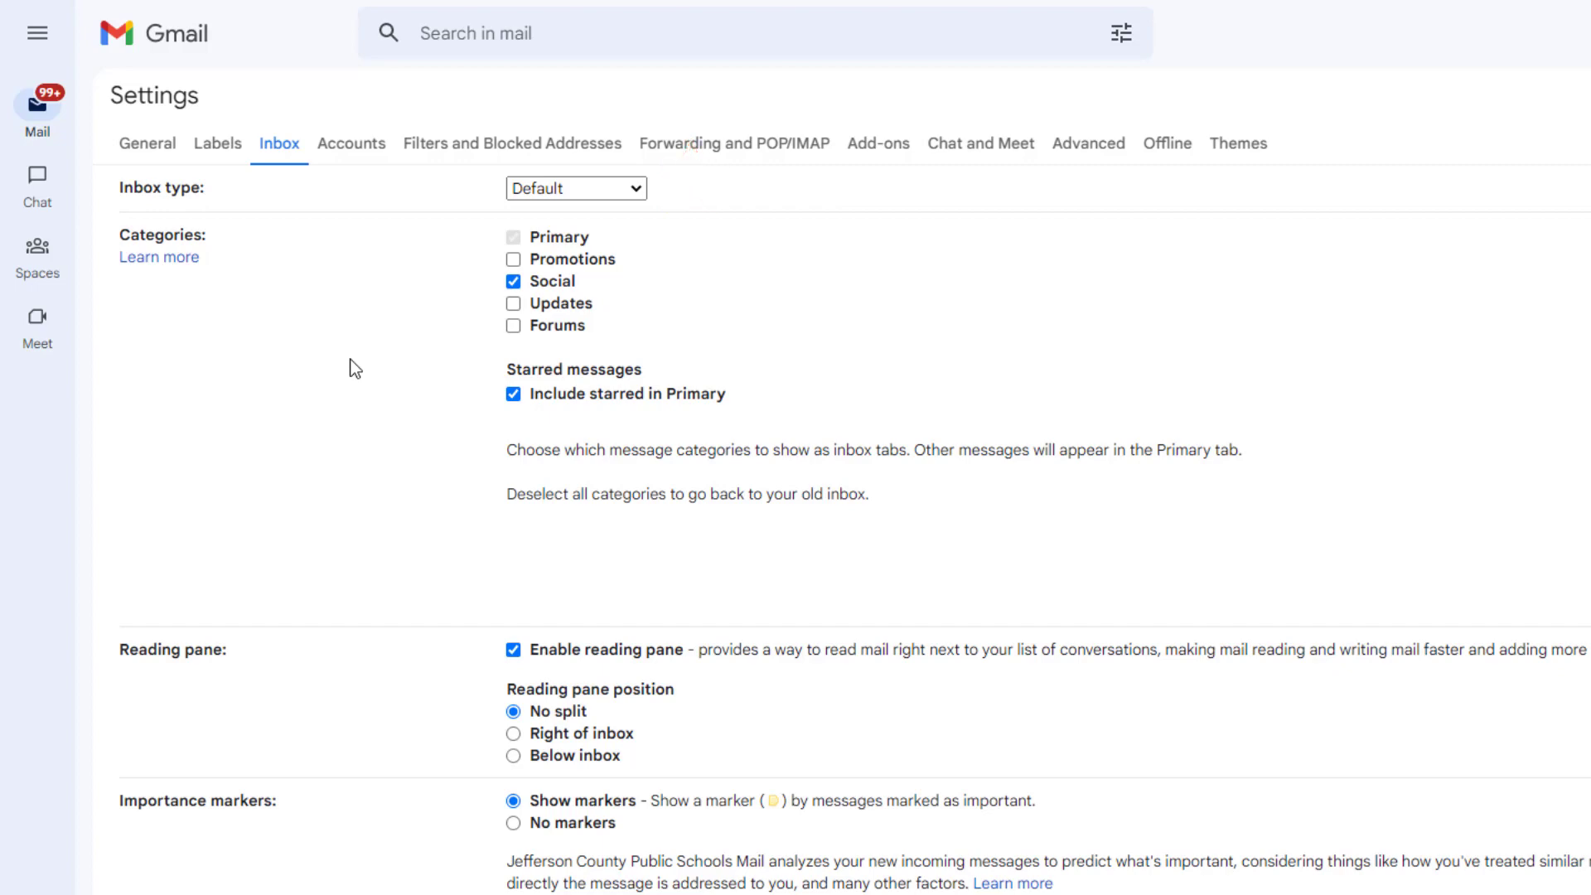
pyautogui.click(514, 259)
pyautogui.click(514, 304)
pyautogui.click(514, 325)
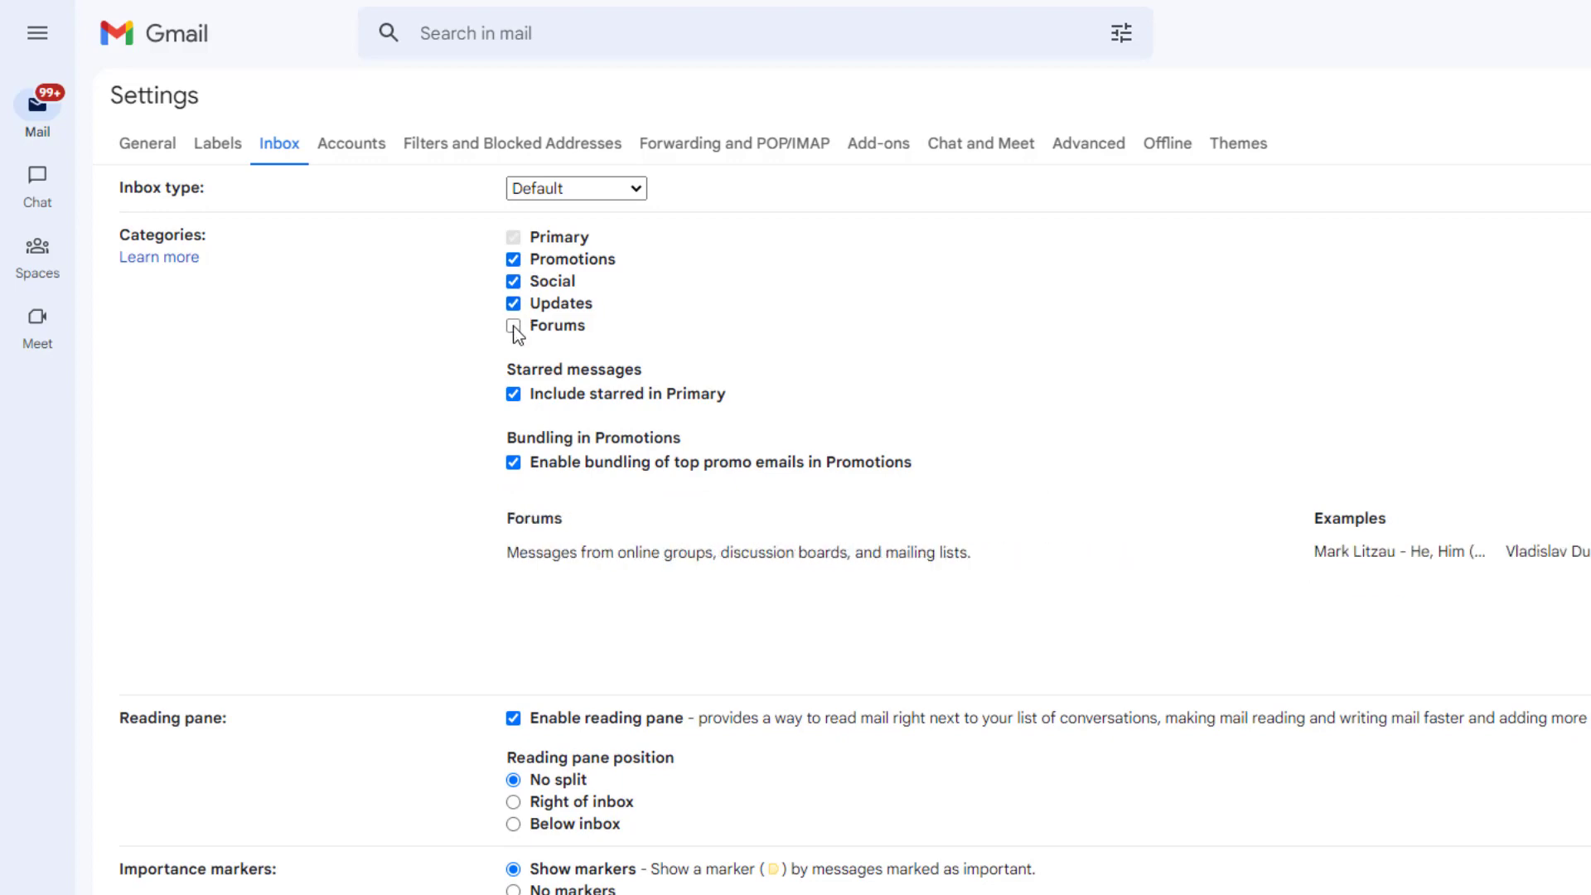
pyautogui.scroll(-3, 401, 418)
pyautogui.scroll(-2, 406, 412)
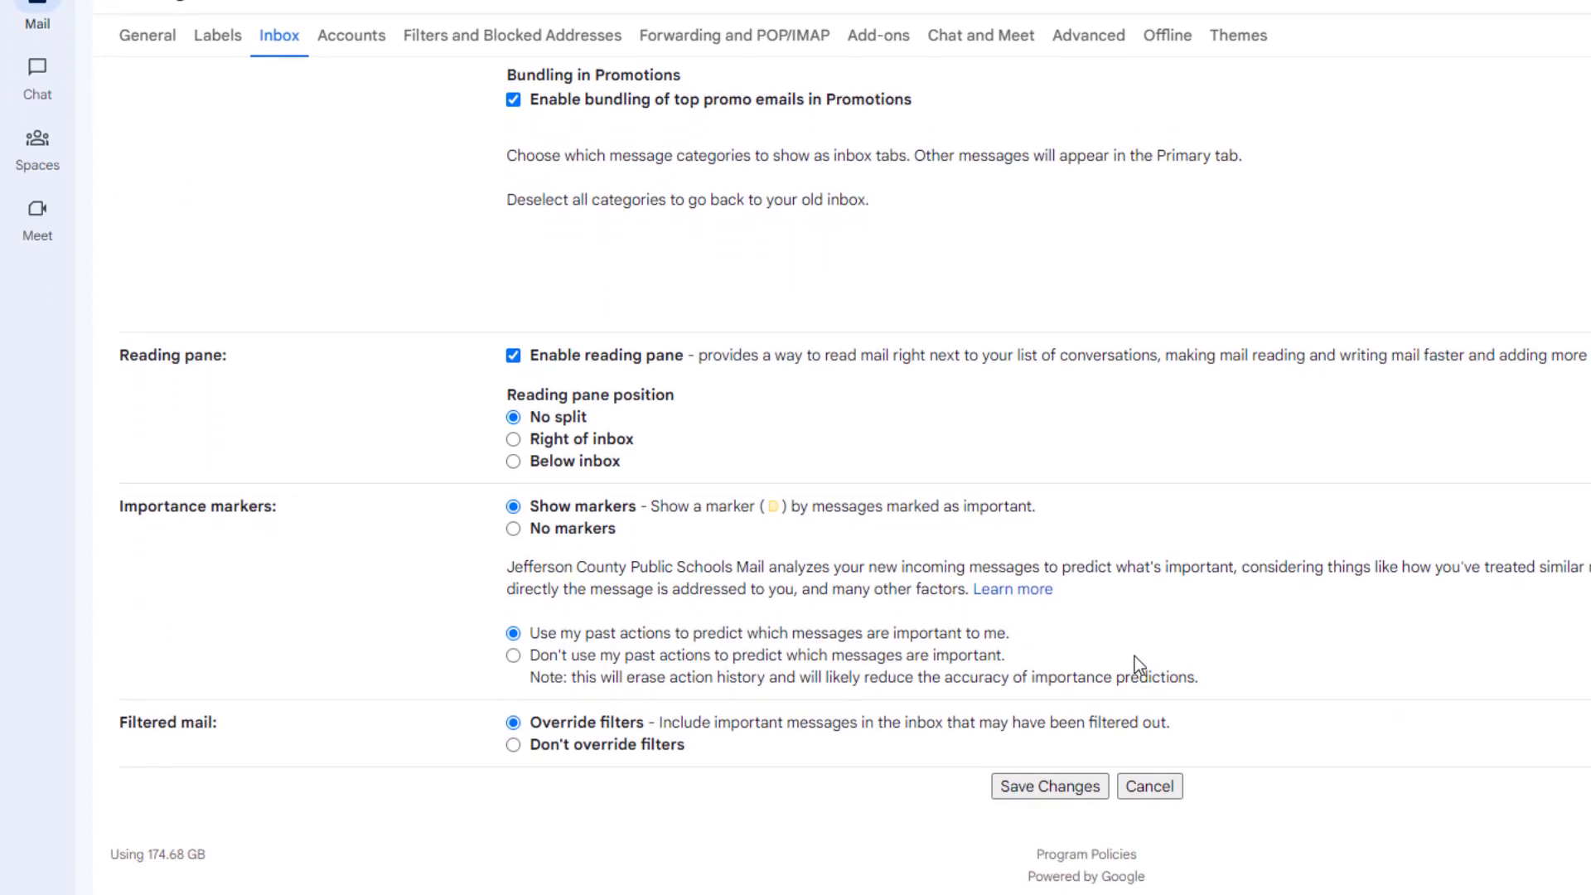
pyautogui.click(1061, 780)
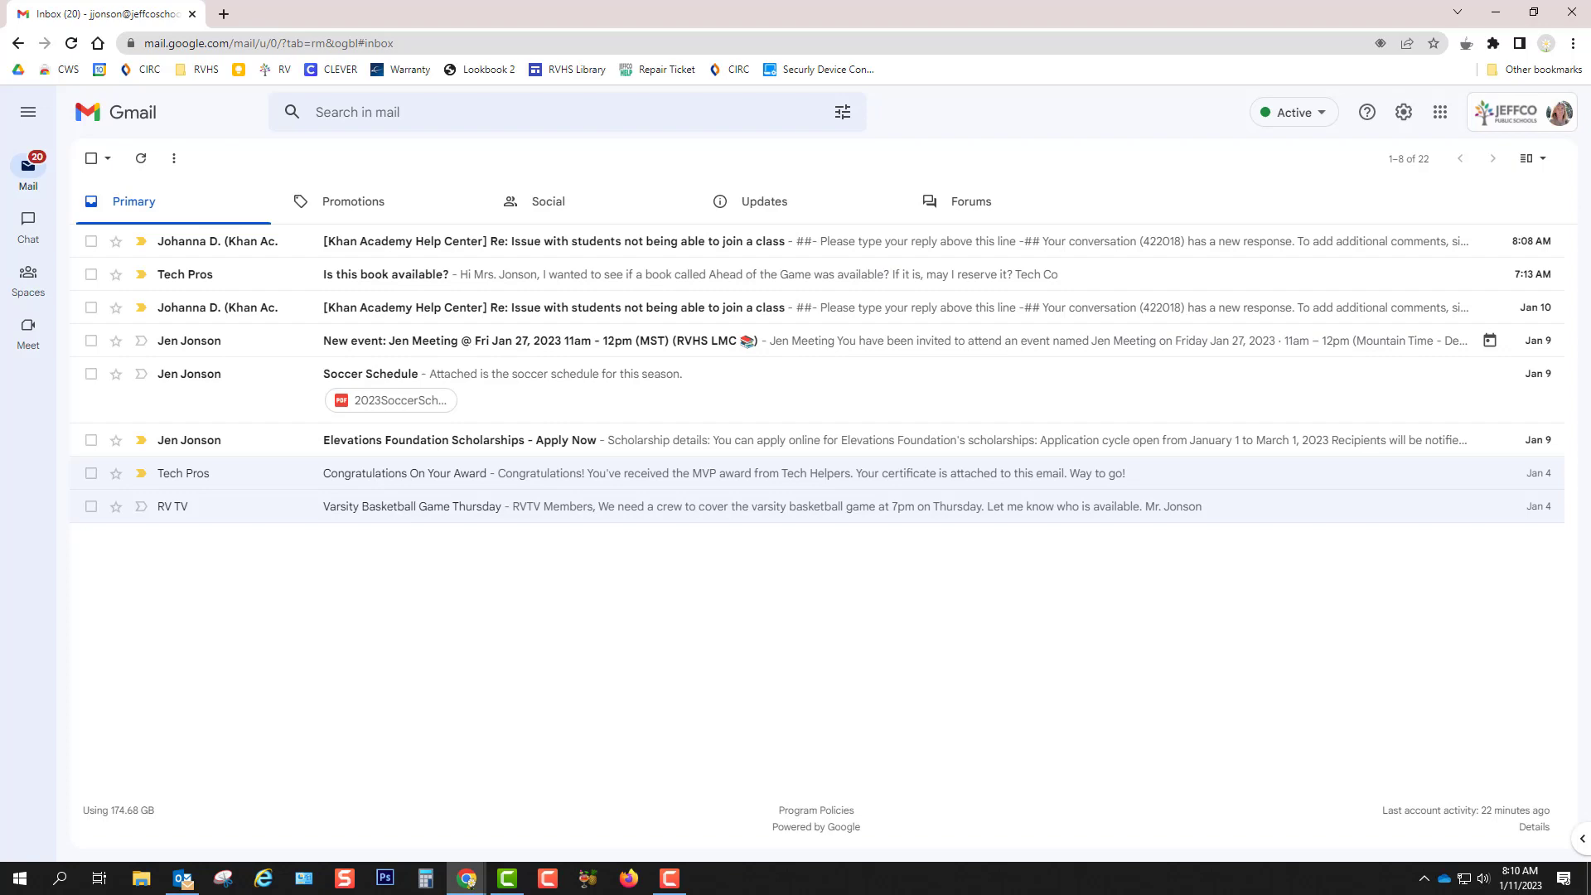
# - View the Updates, Promotions, Social, Updates and Forums tabs in turn, ending on Primary
pyautogui.click(763, 219)
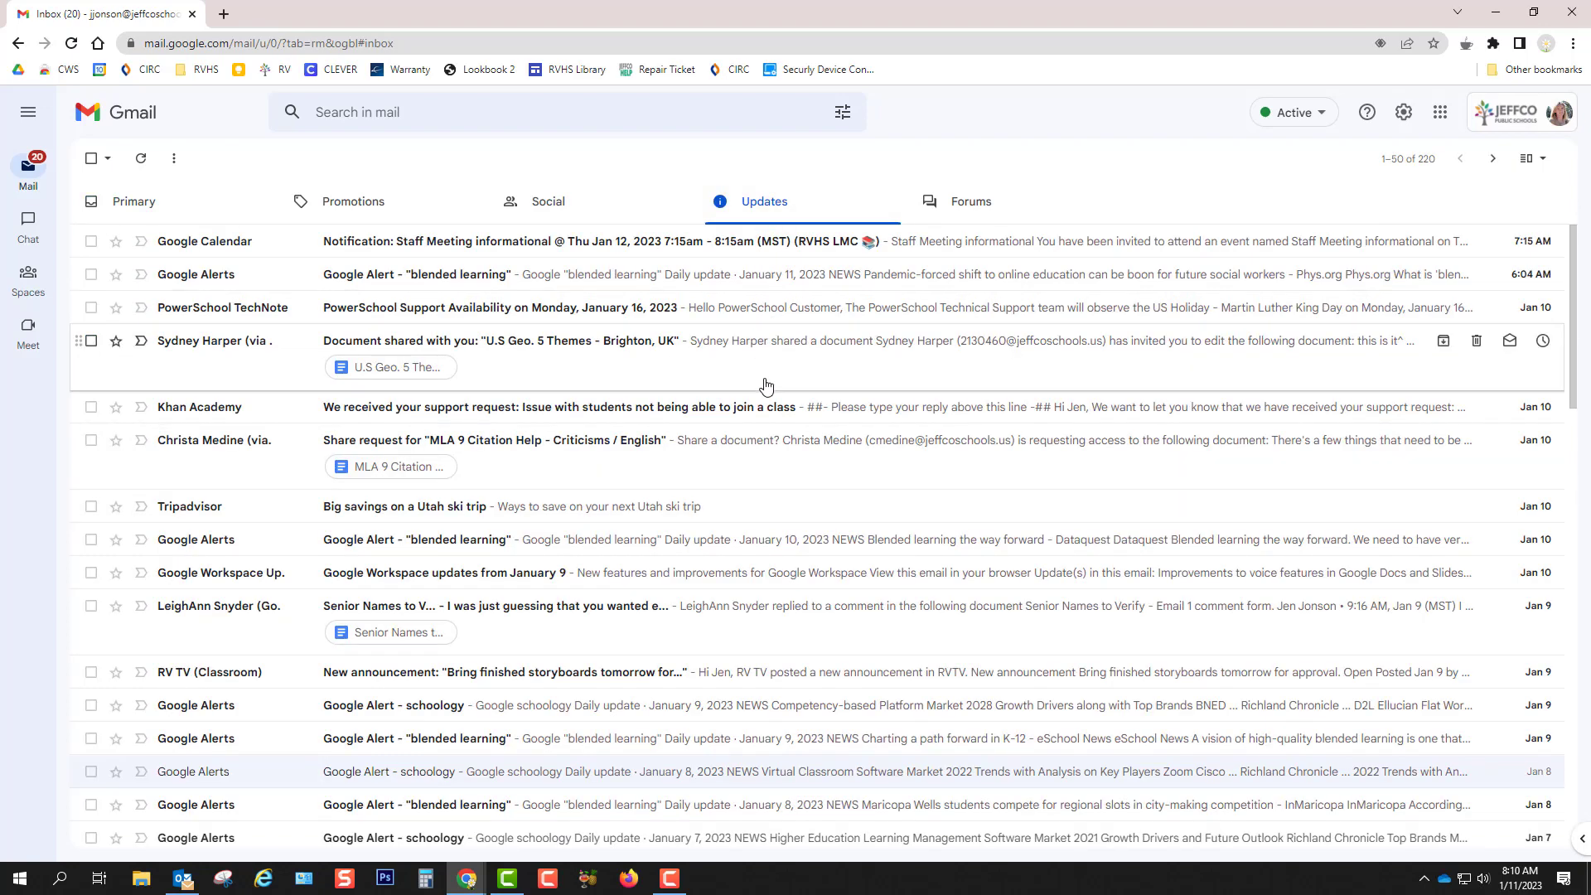
pyautogui.click(437, 213)
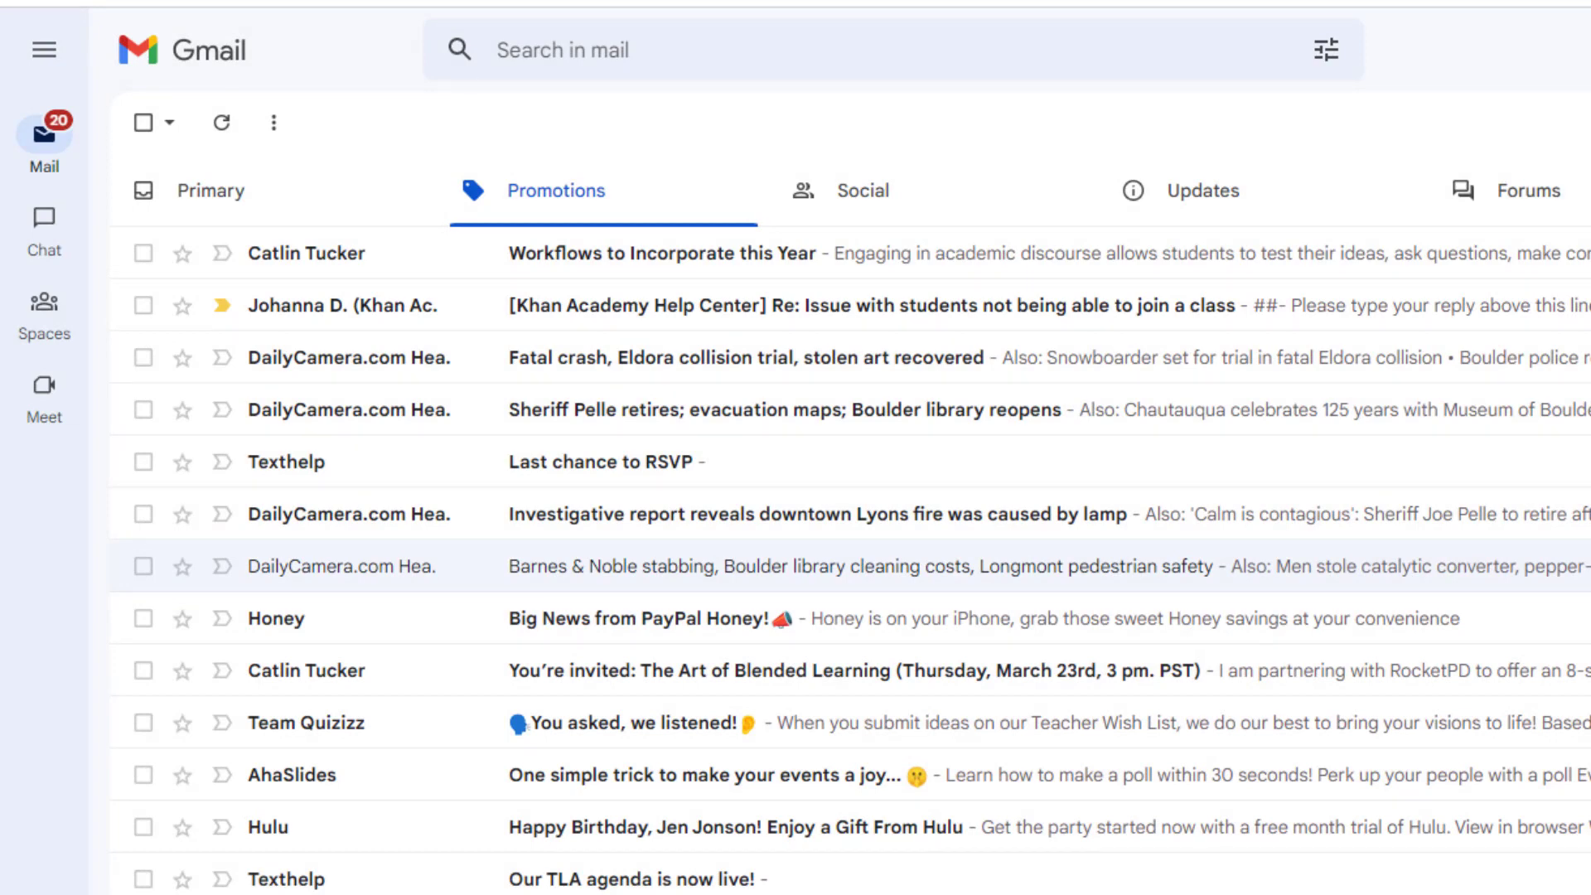
pyautogui.click(968, 213)
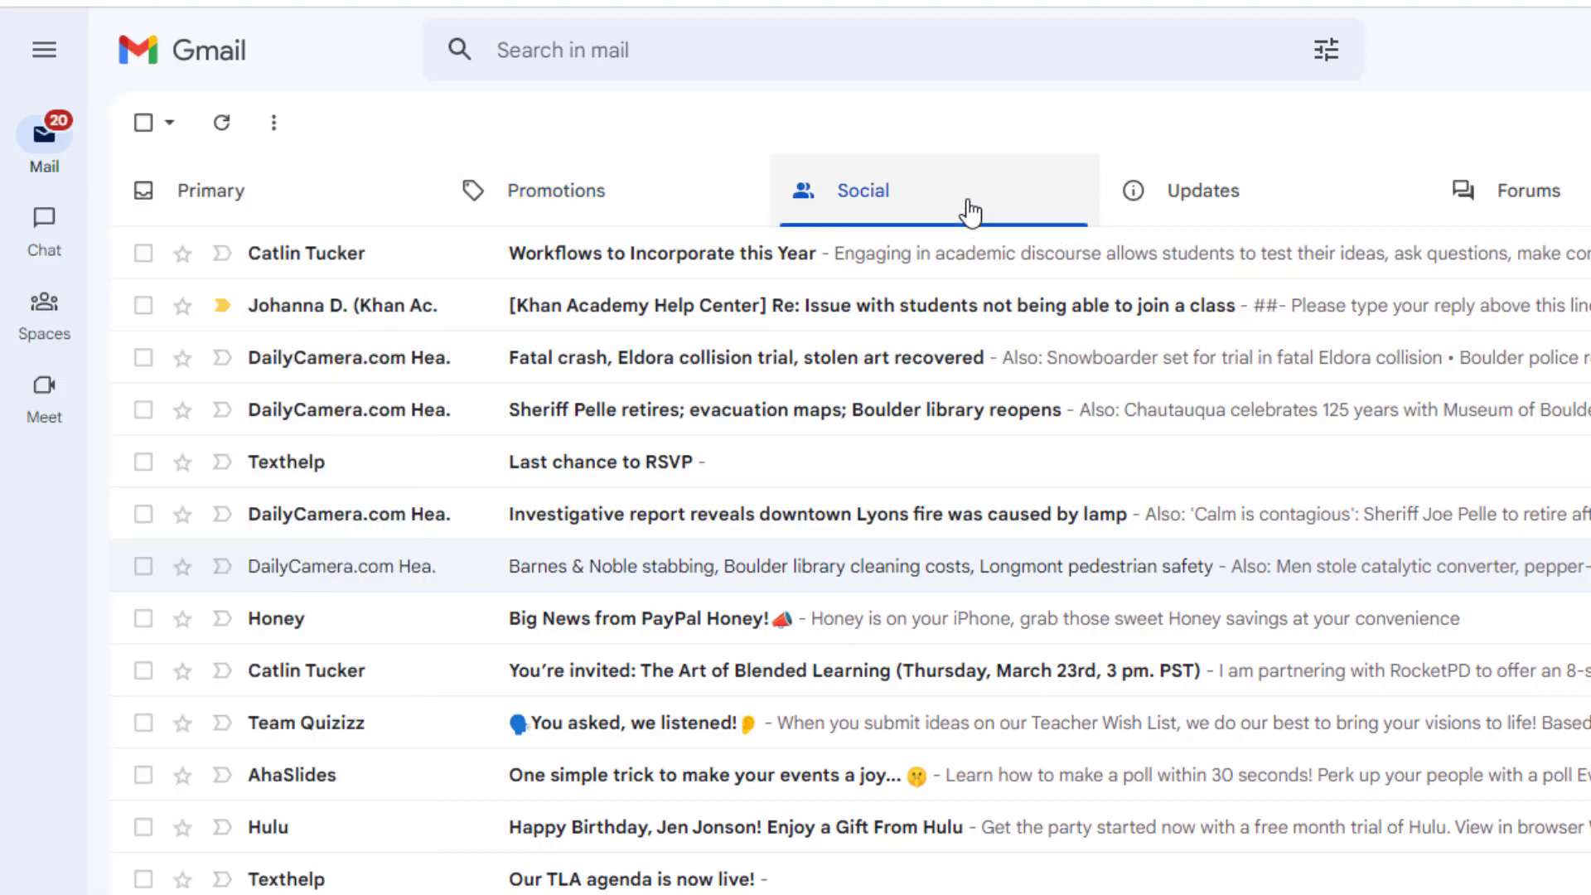
pyautogui.click(1290, 206)
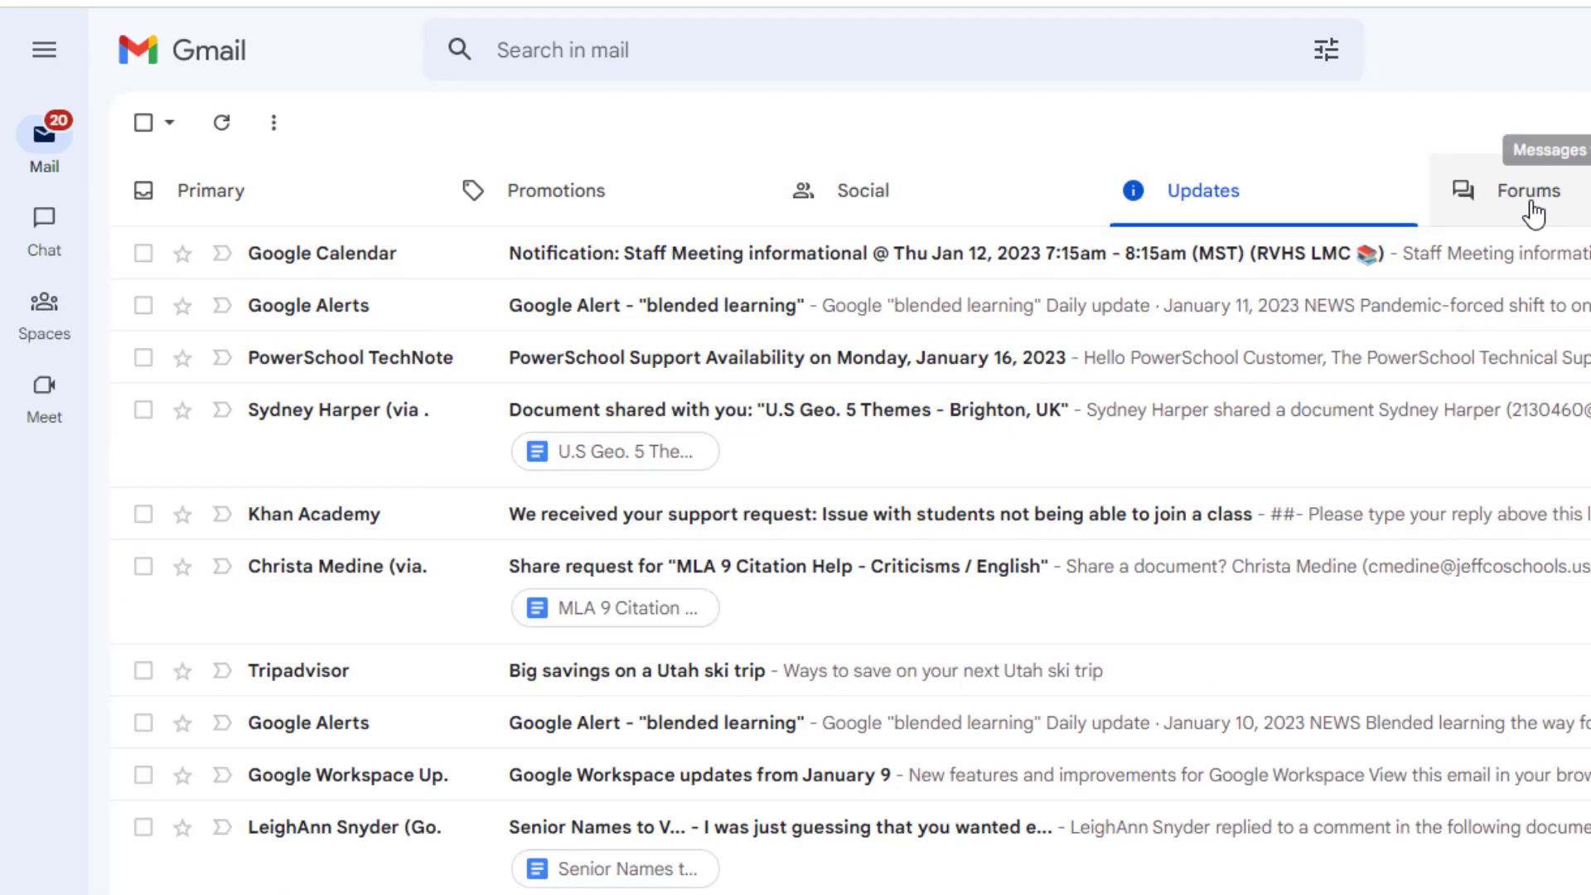
pyautogui.click(1532, 213)
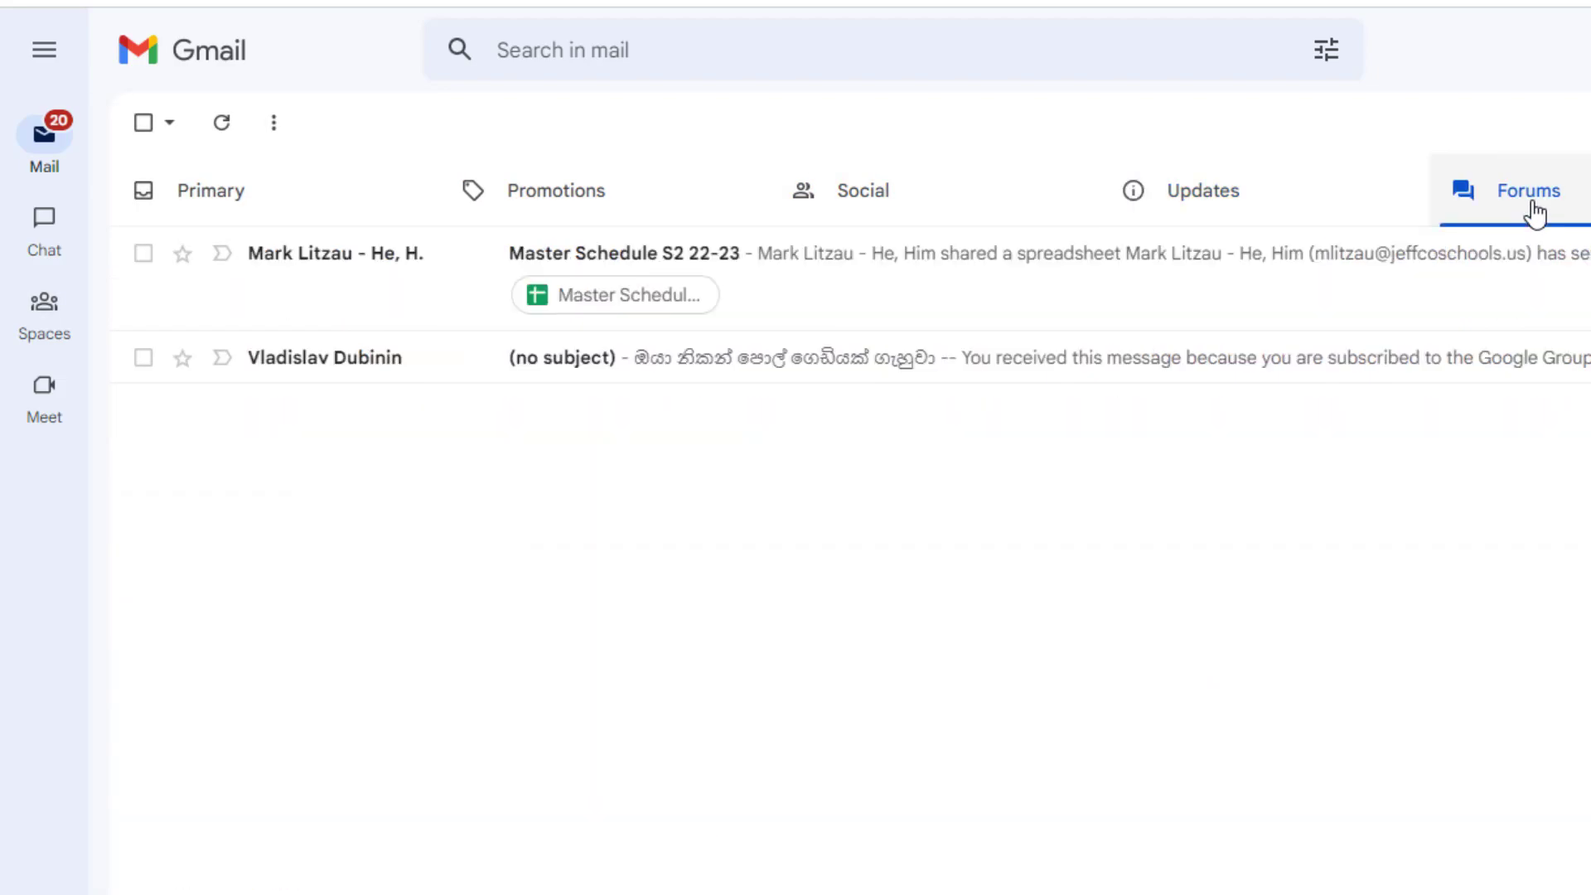
pyautogui.click(249, 197)
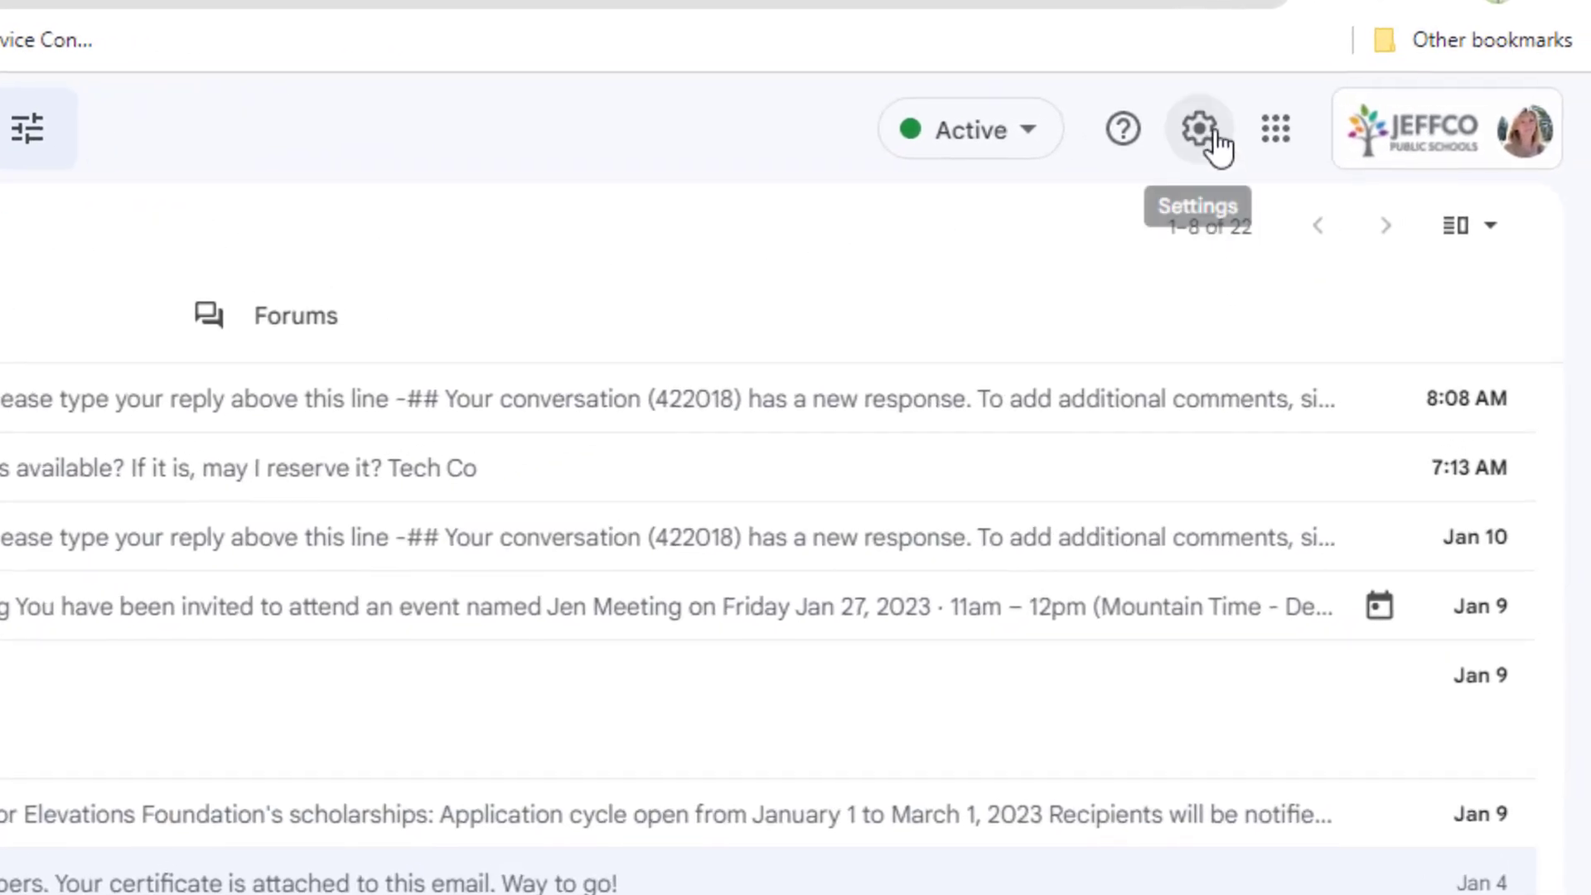
# - Set the inbox type to Priority Inbox with section 3 showing Important mail, and save
pyautogui.click(1215, 134)
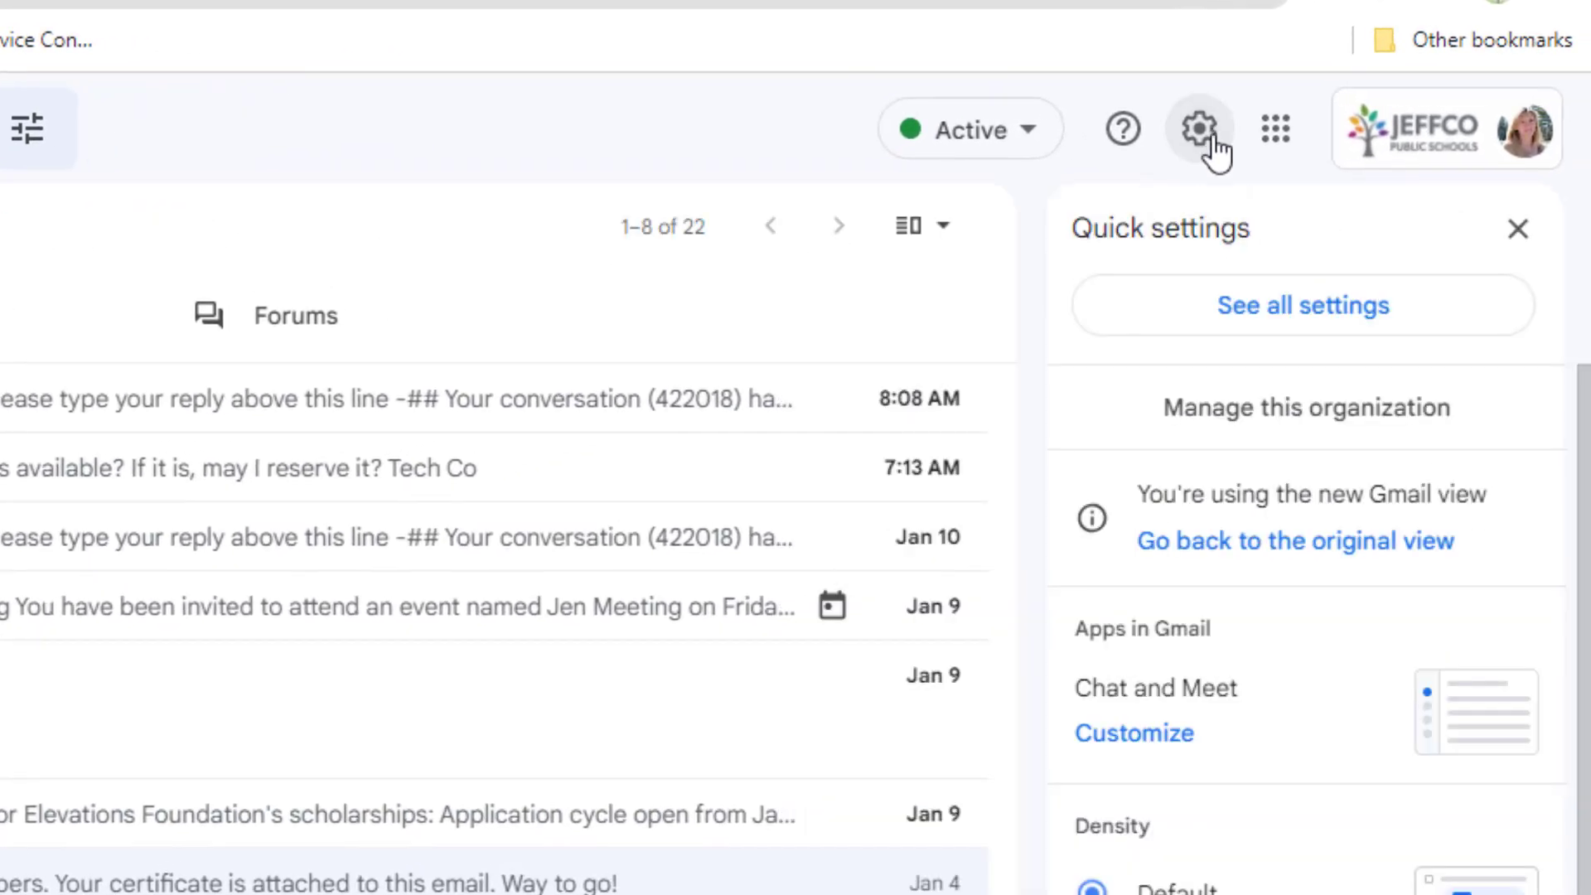
pyautogui.click(1234, 331)
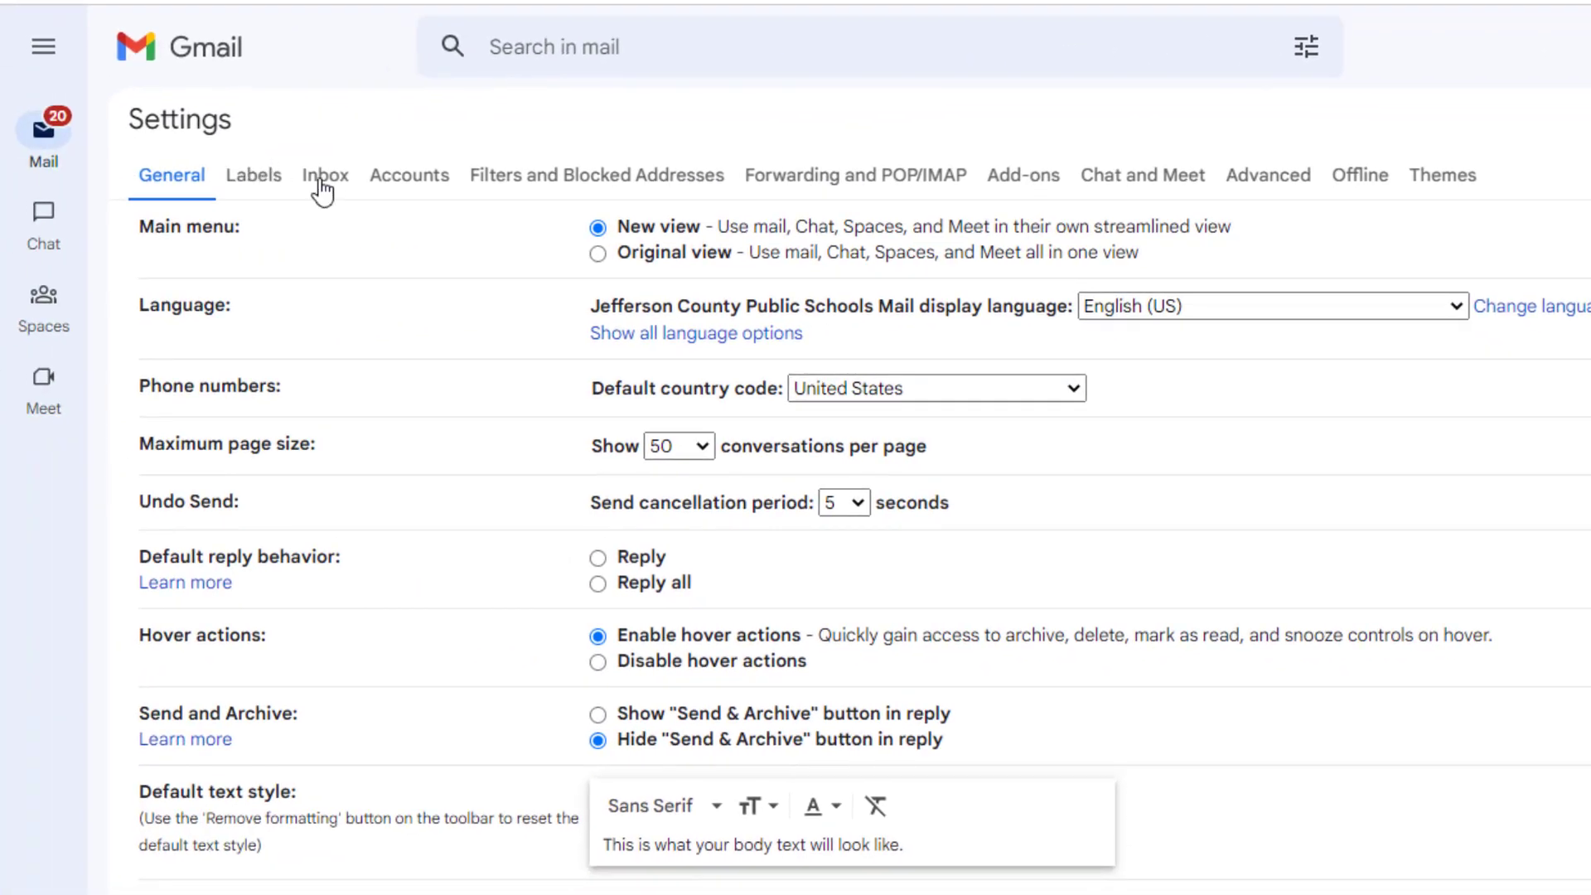
pyautogui.click(323, 192)
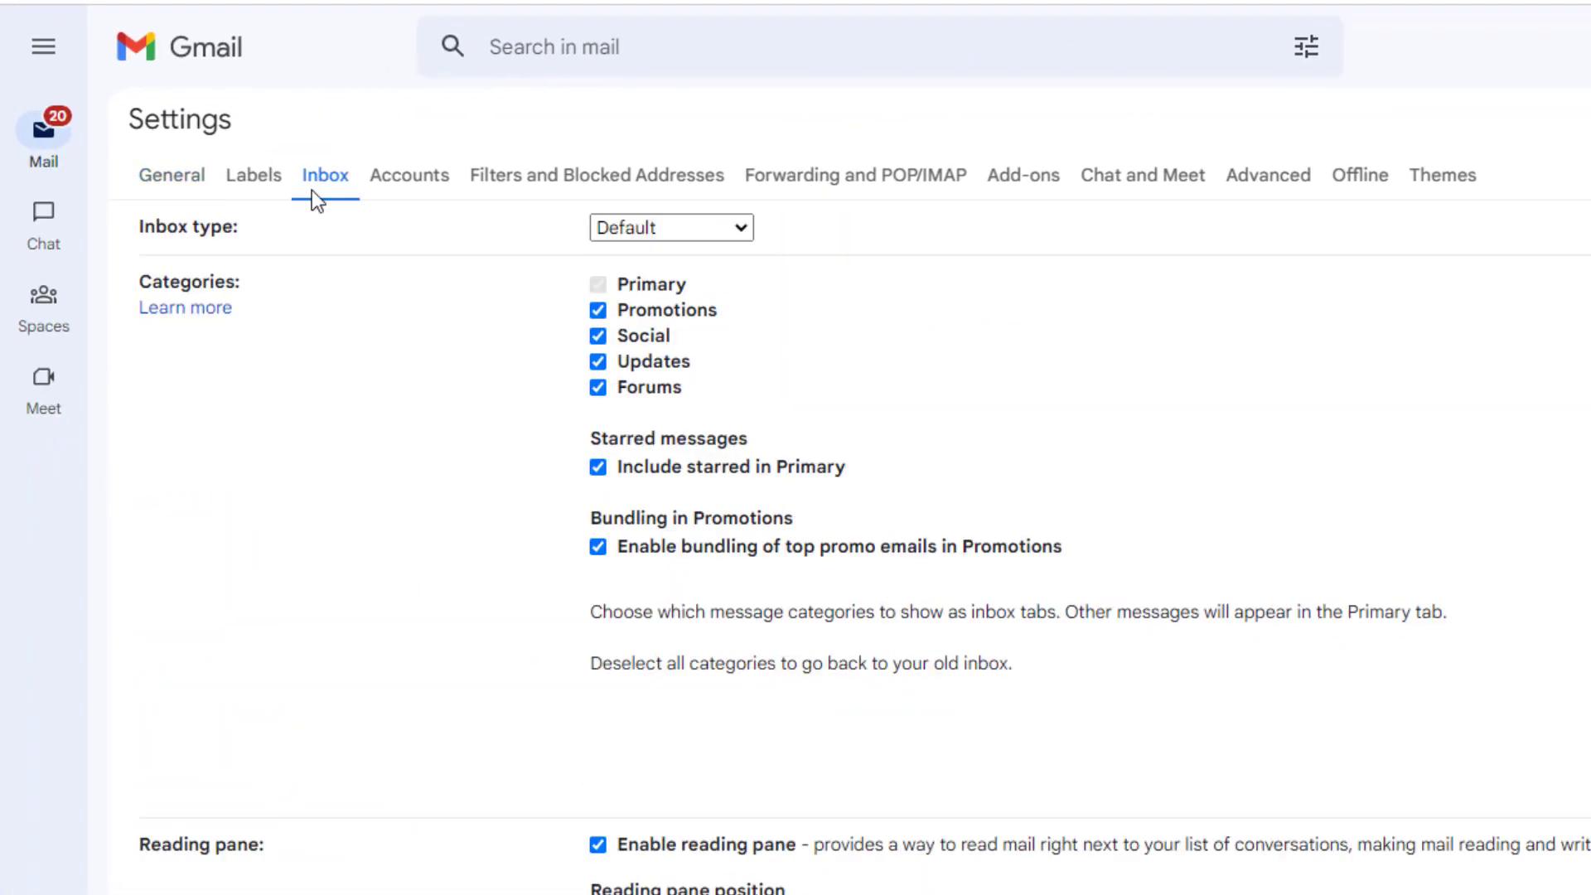
pyautogui.click(746, 232)
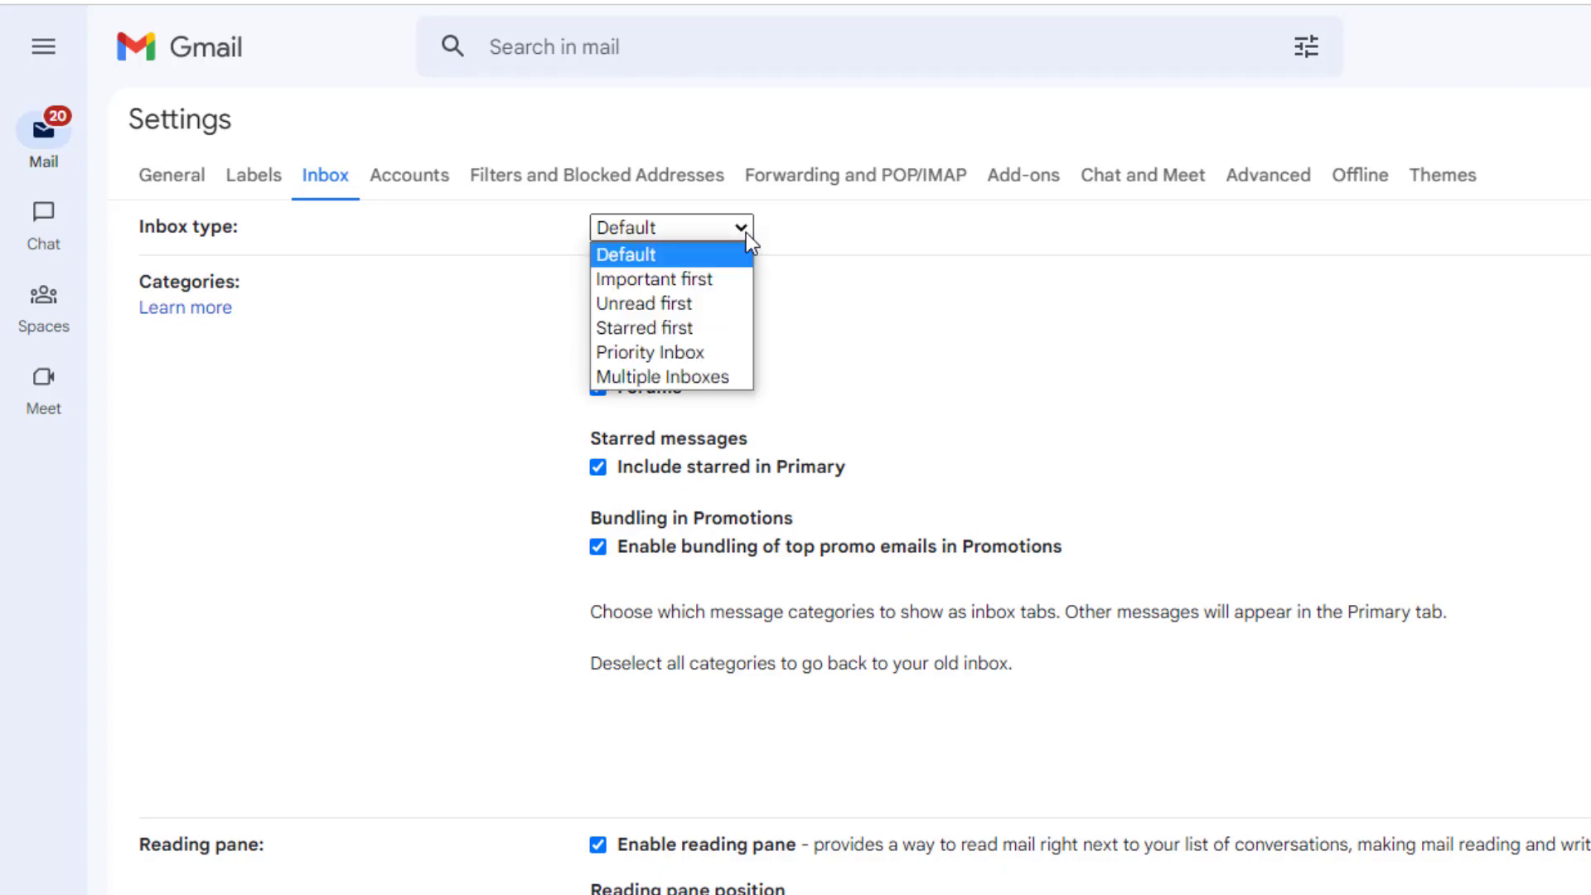
pyautogui.click(721, 356)
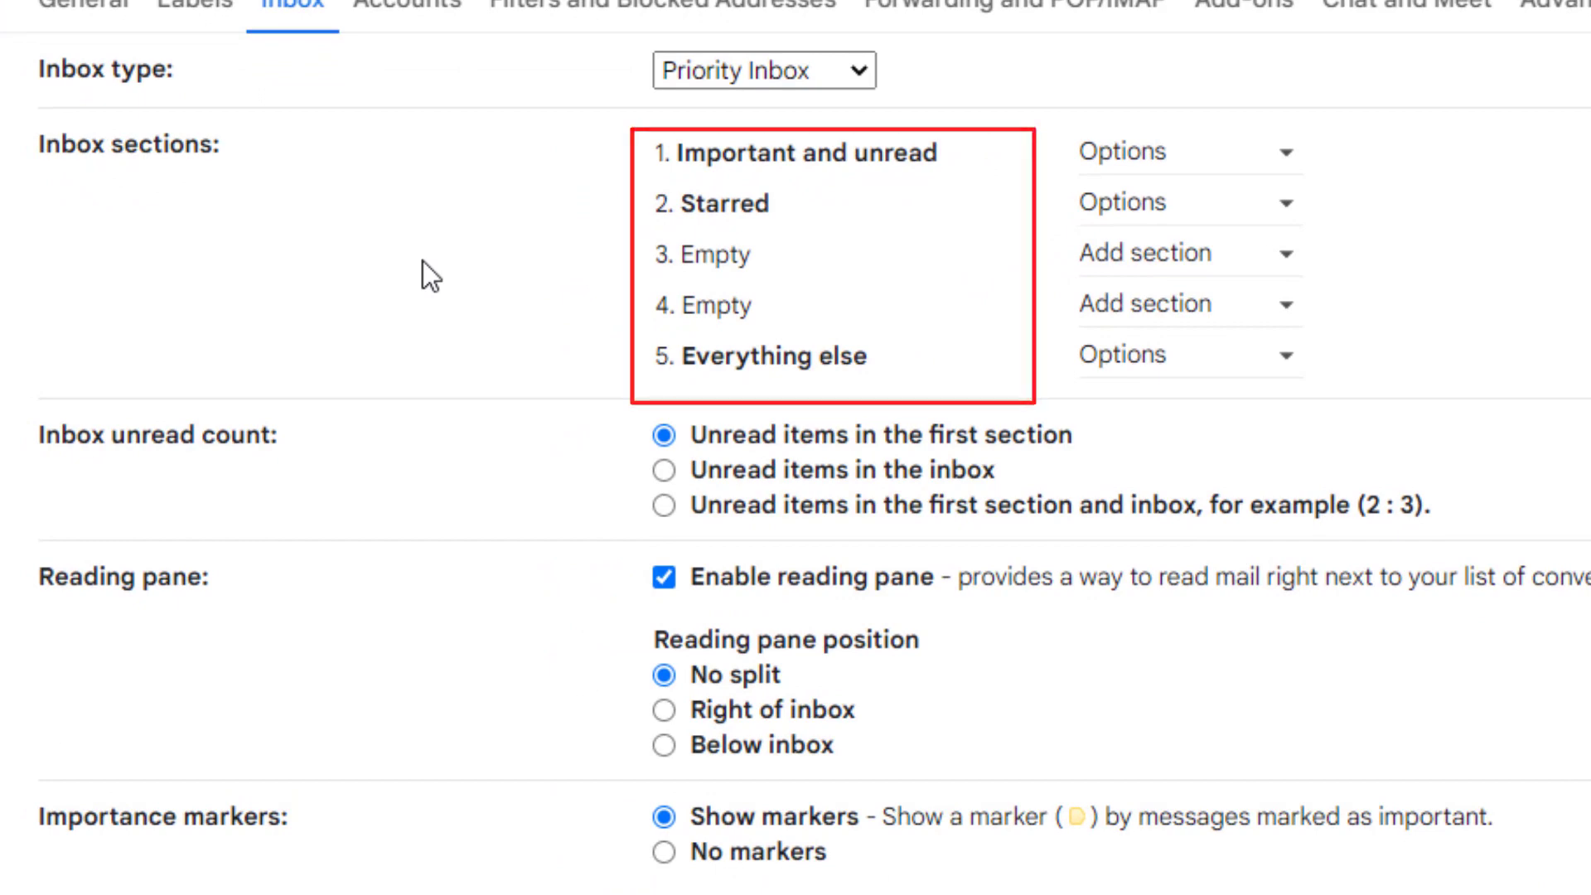
pyautogui.click(1268, 256)
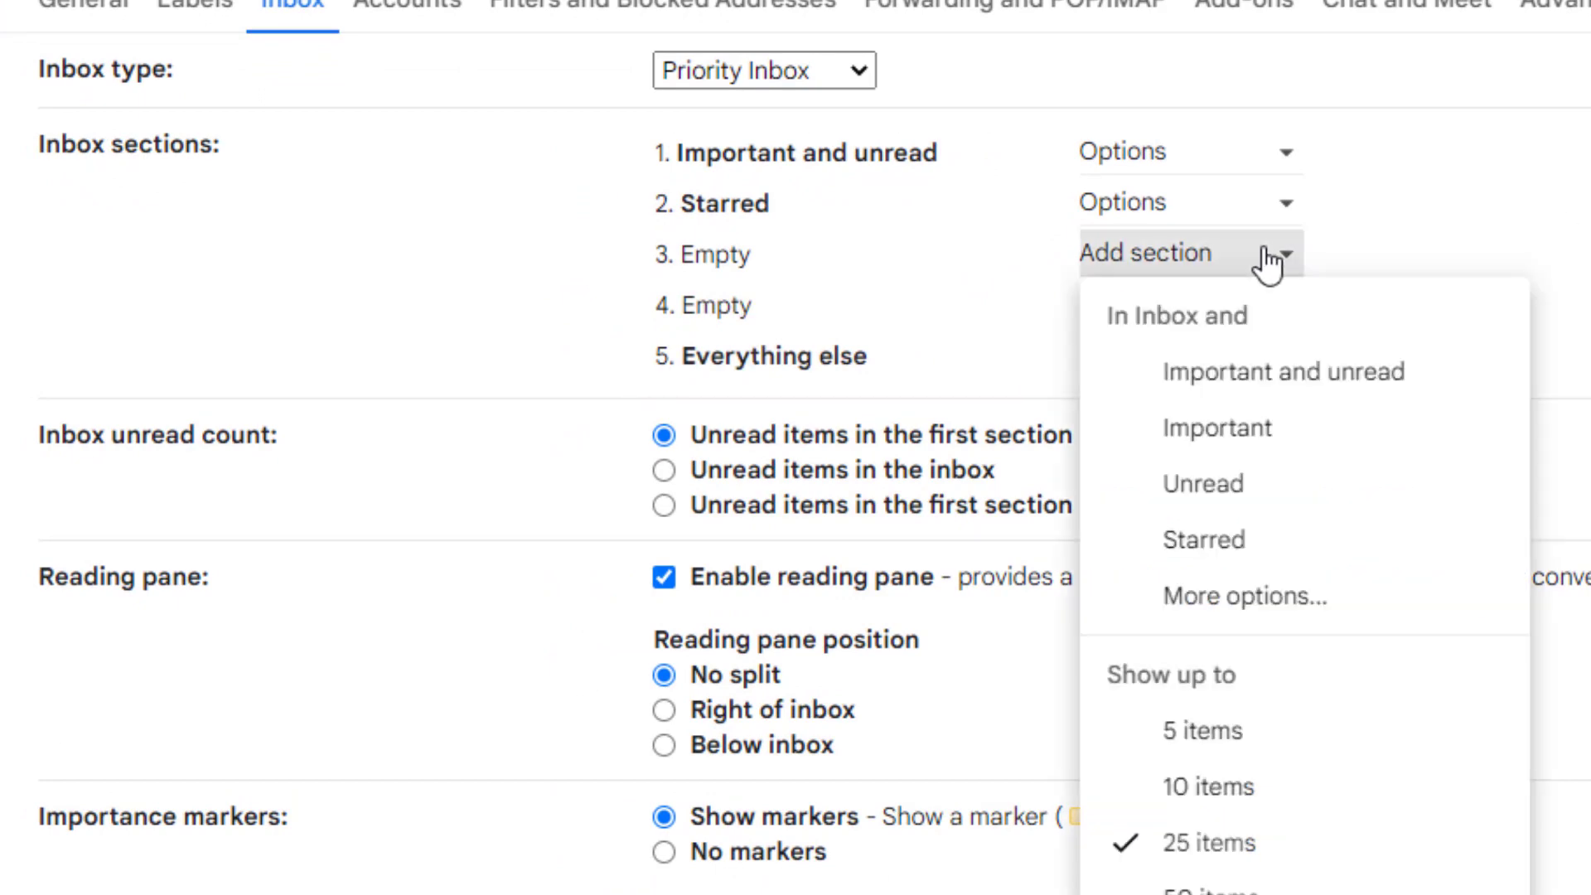
pyautogui.click(1299, 431)
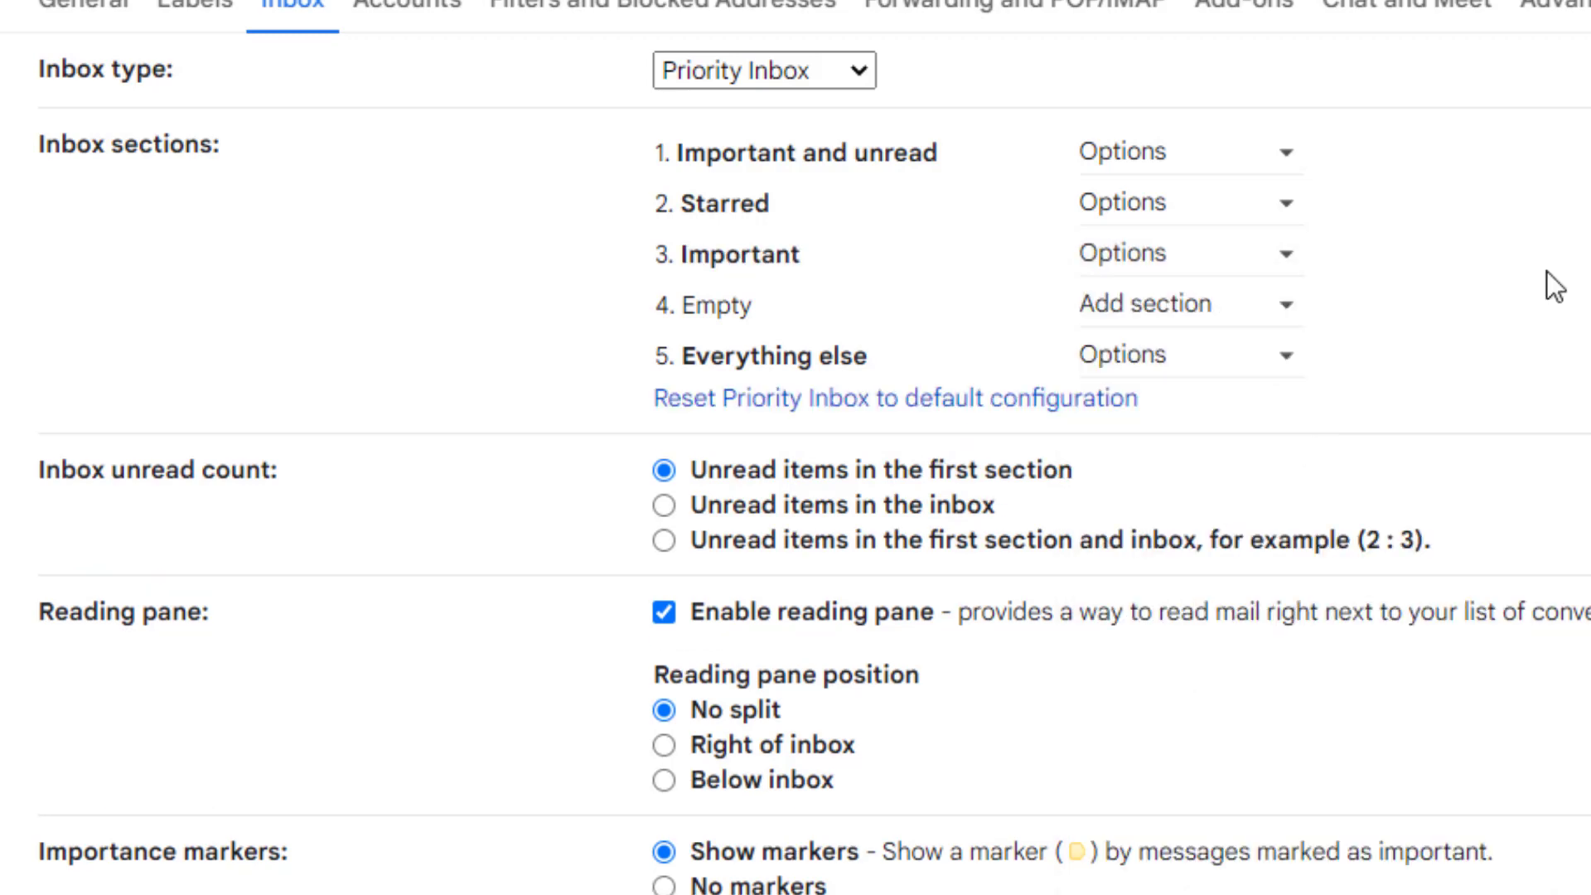
pyautogui.click(1219, 359)
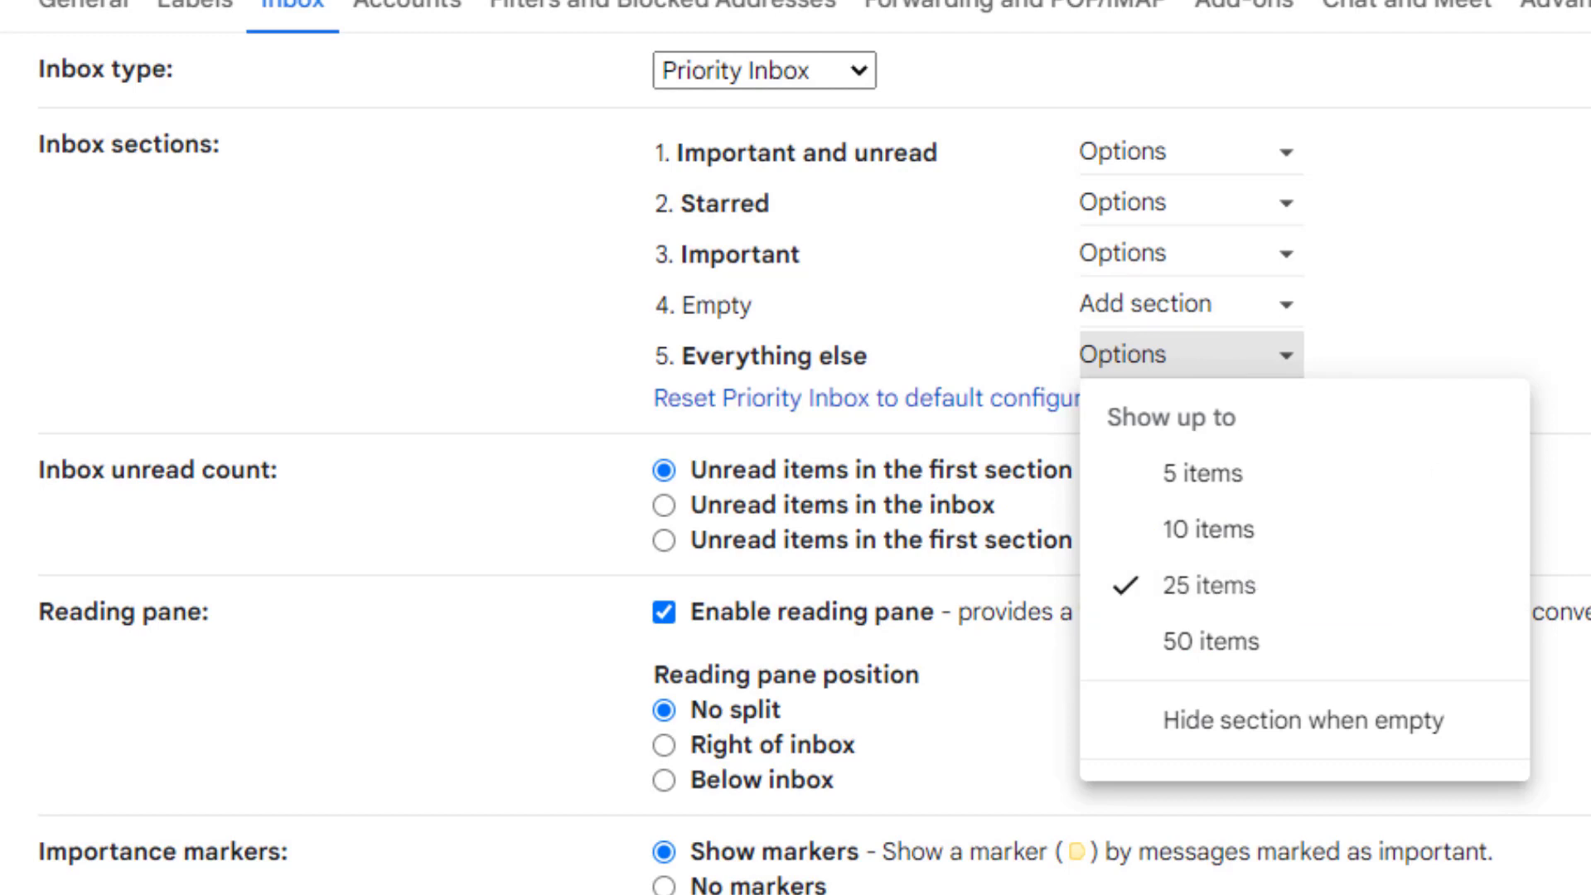
pyautogui.click(1304, 643)
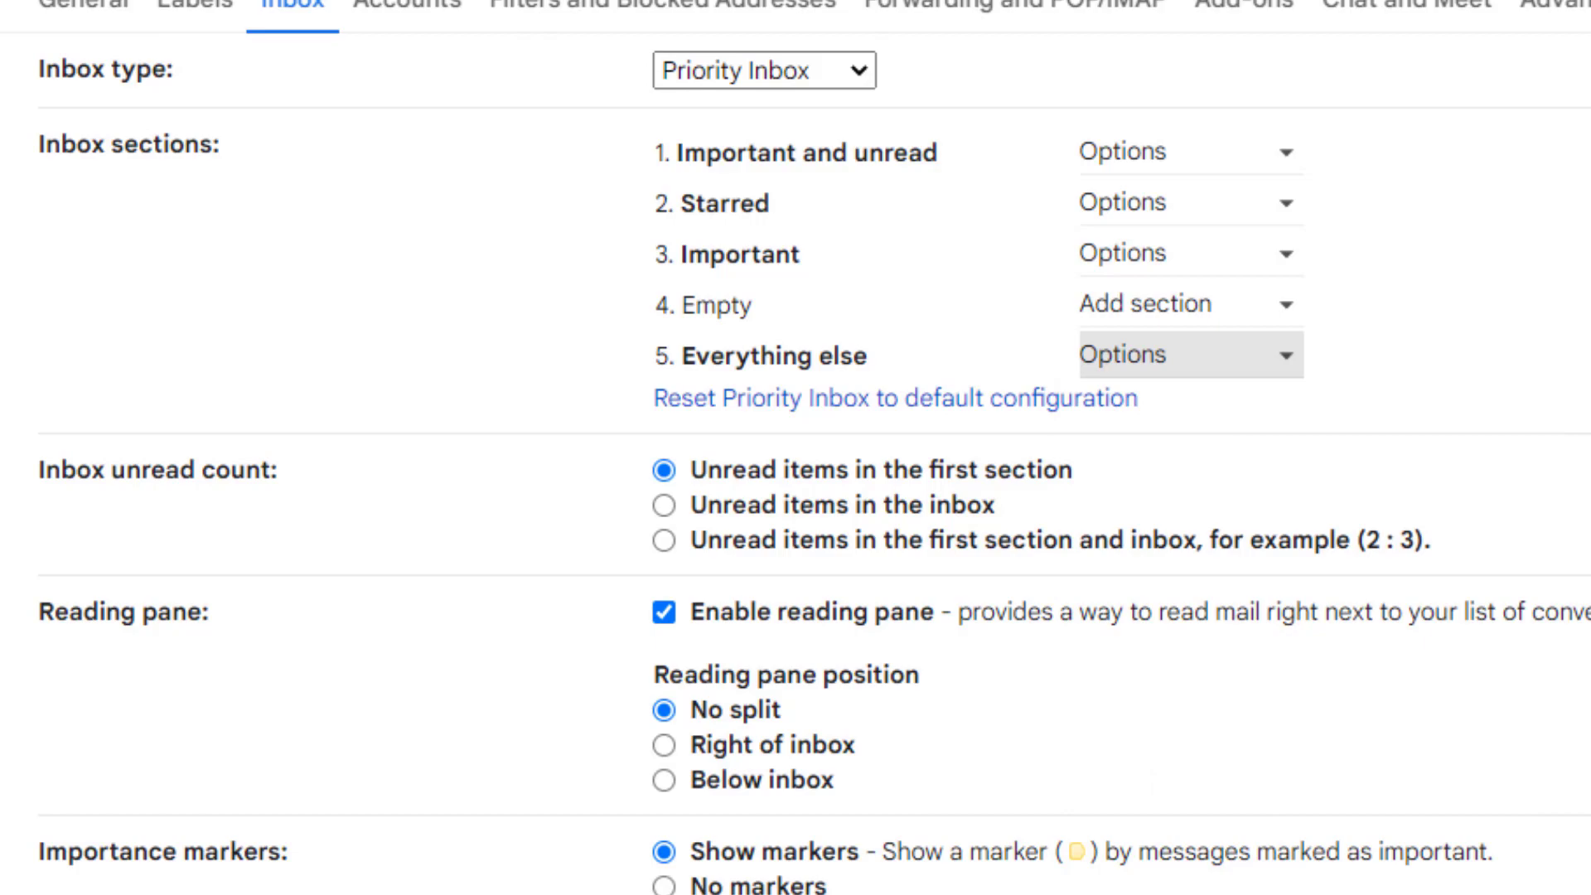
pyautogui.click(1203, 380)
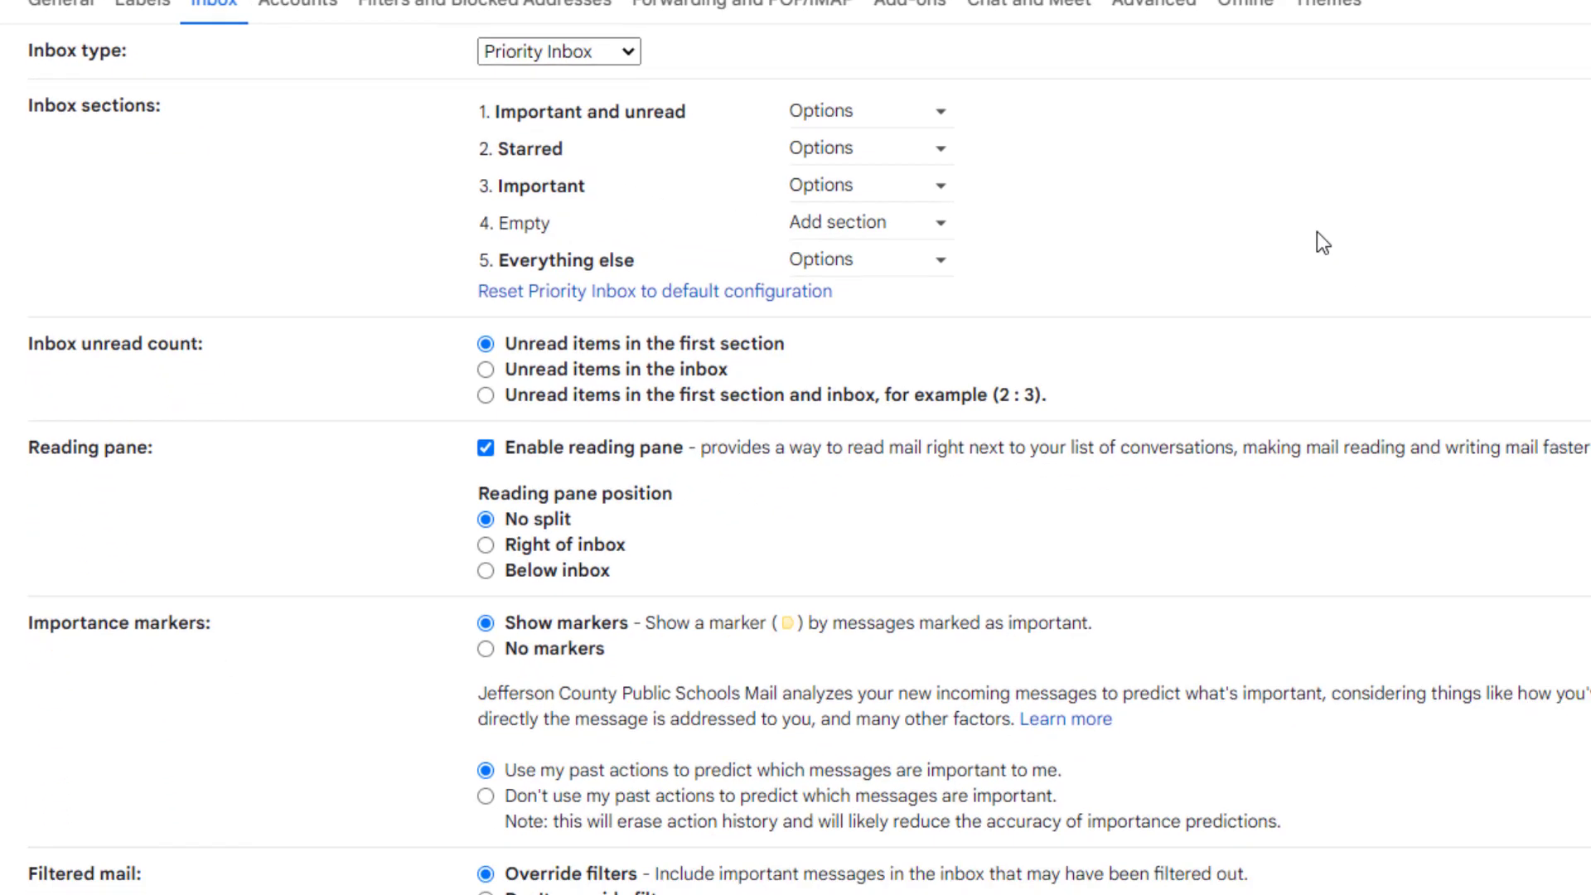
pyautogui.scroll(-2, 961, 801)
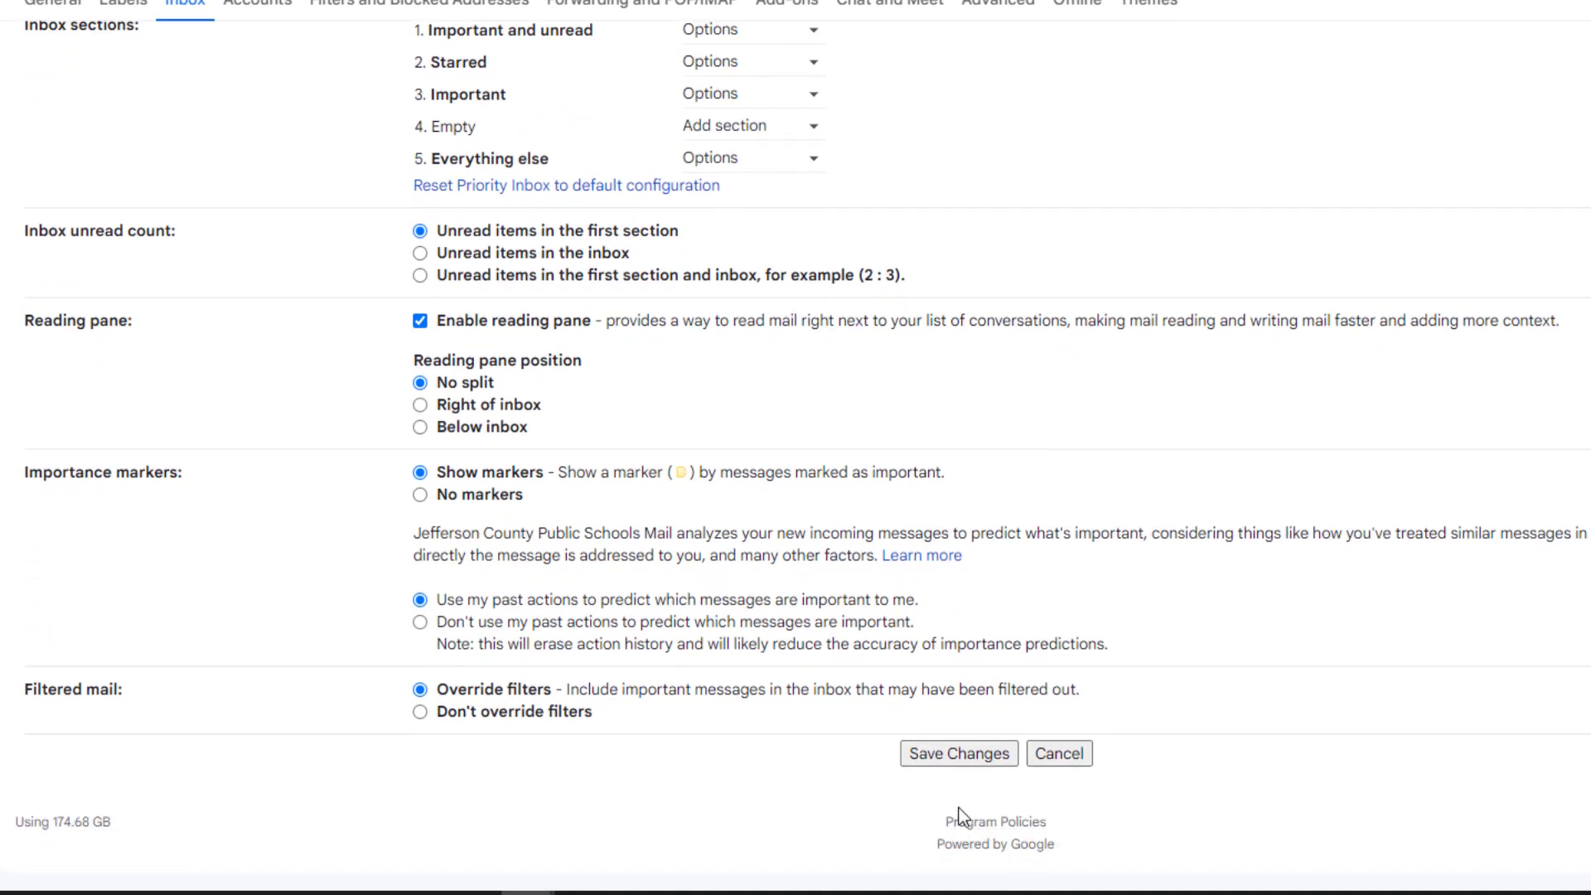
pyautogui.click(975, 759)
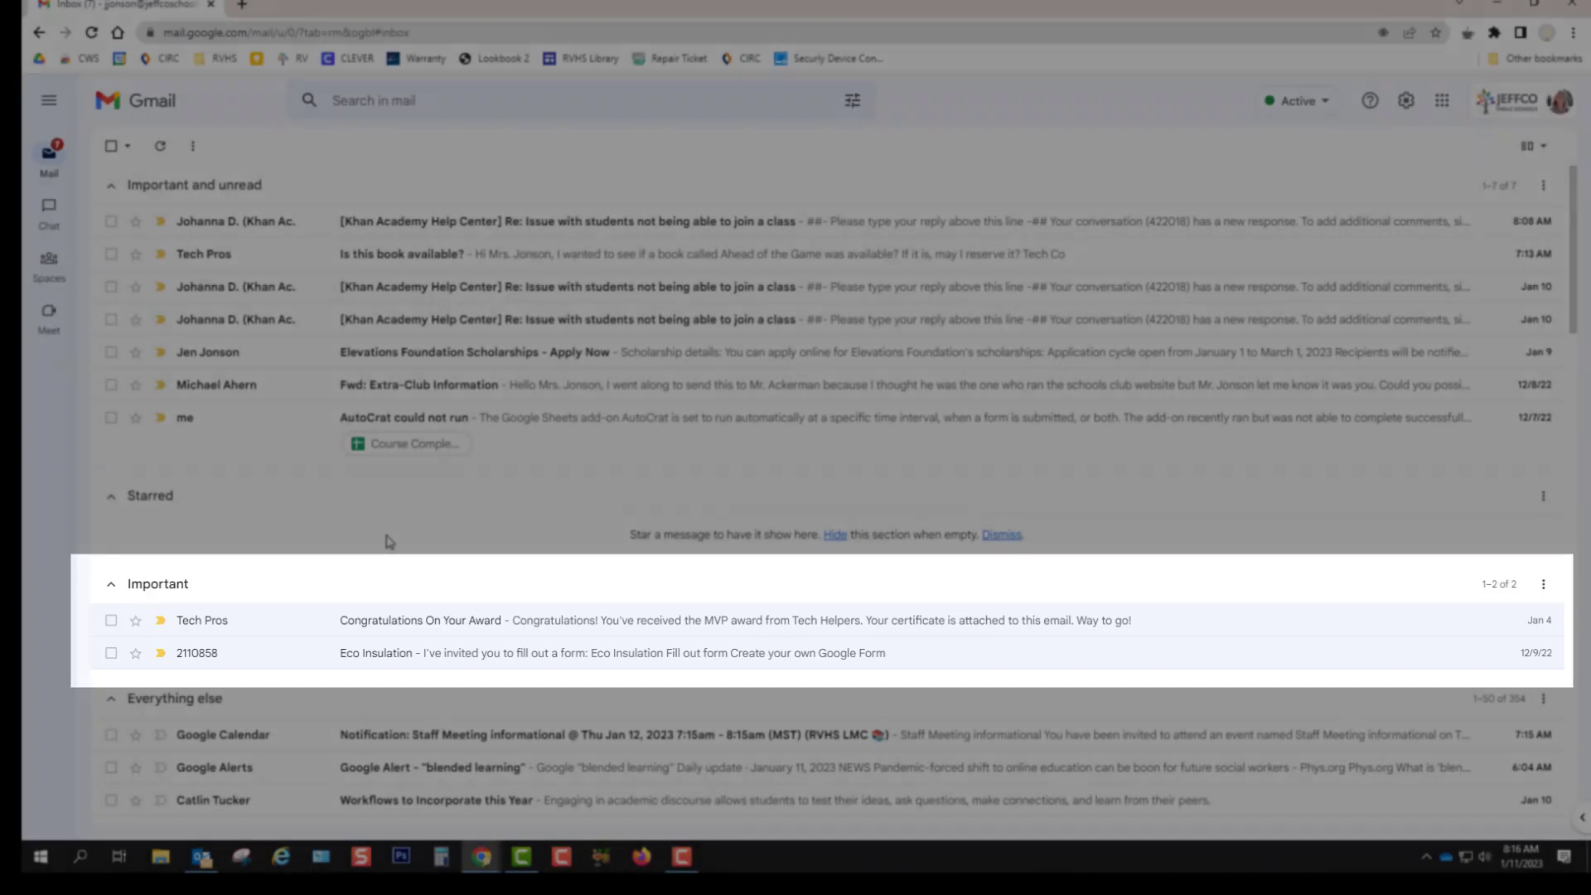
# - Scroll down through the Priority Inbox sections and back up toward the top
pyautogui.scroll(-1, 391, 547)
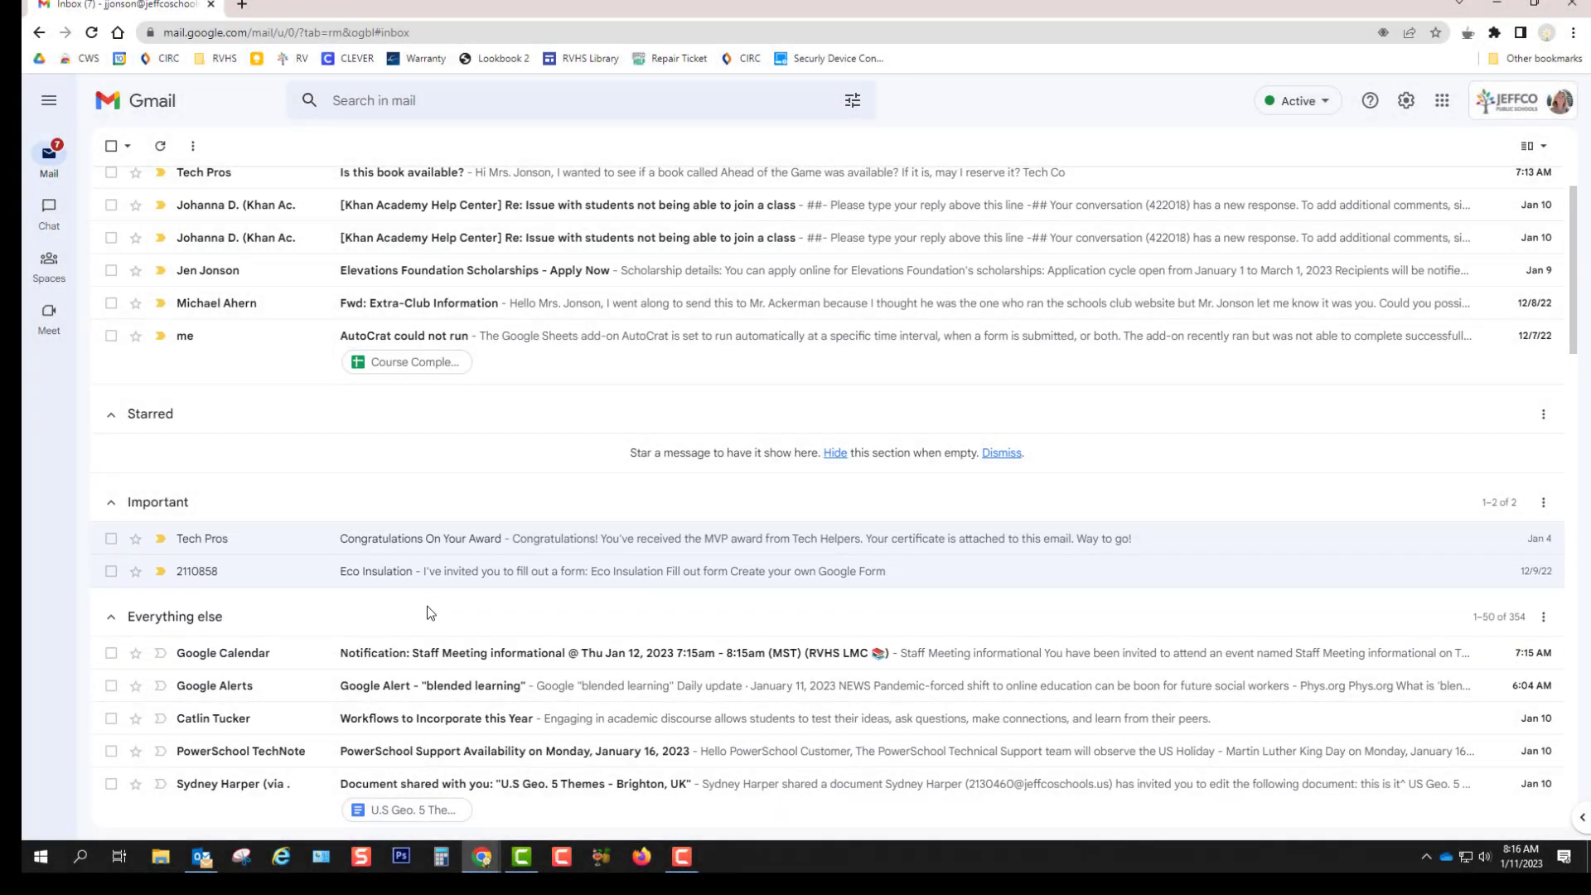
pyautogui.scroll(-5, 426, 610)
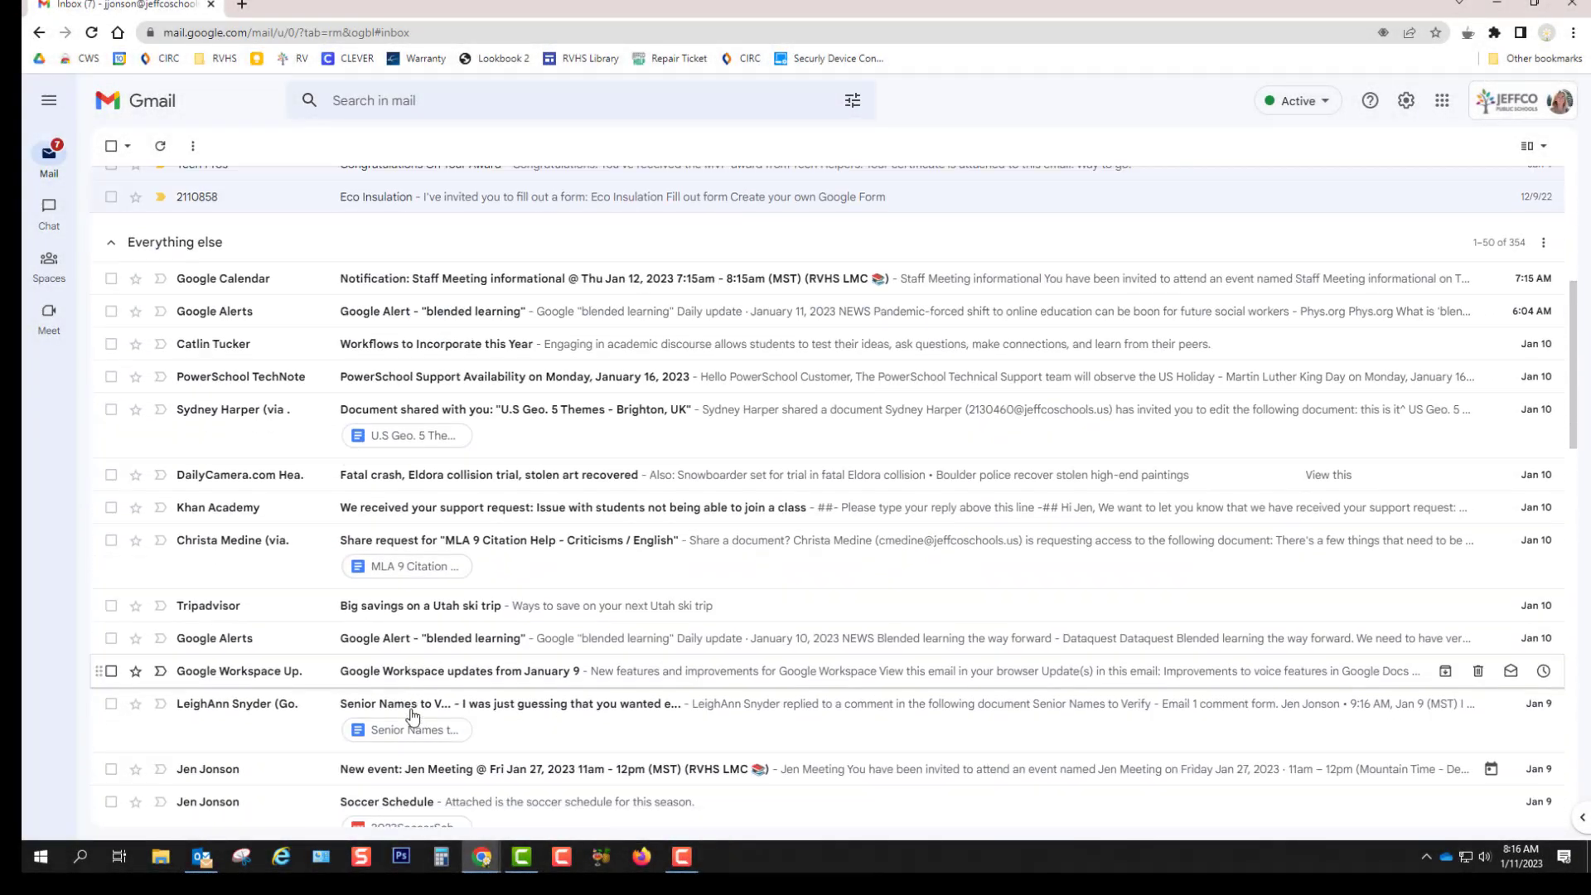
pyautogui.scroll(-1, 413, 716)
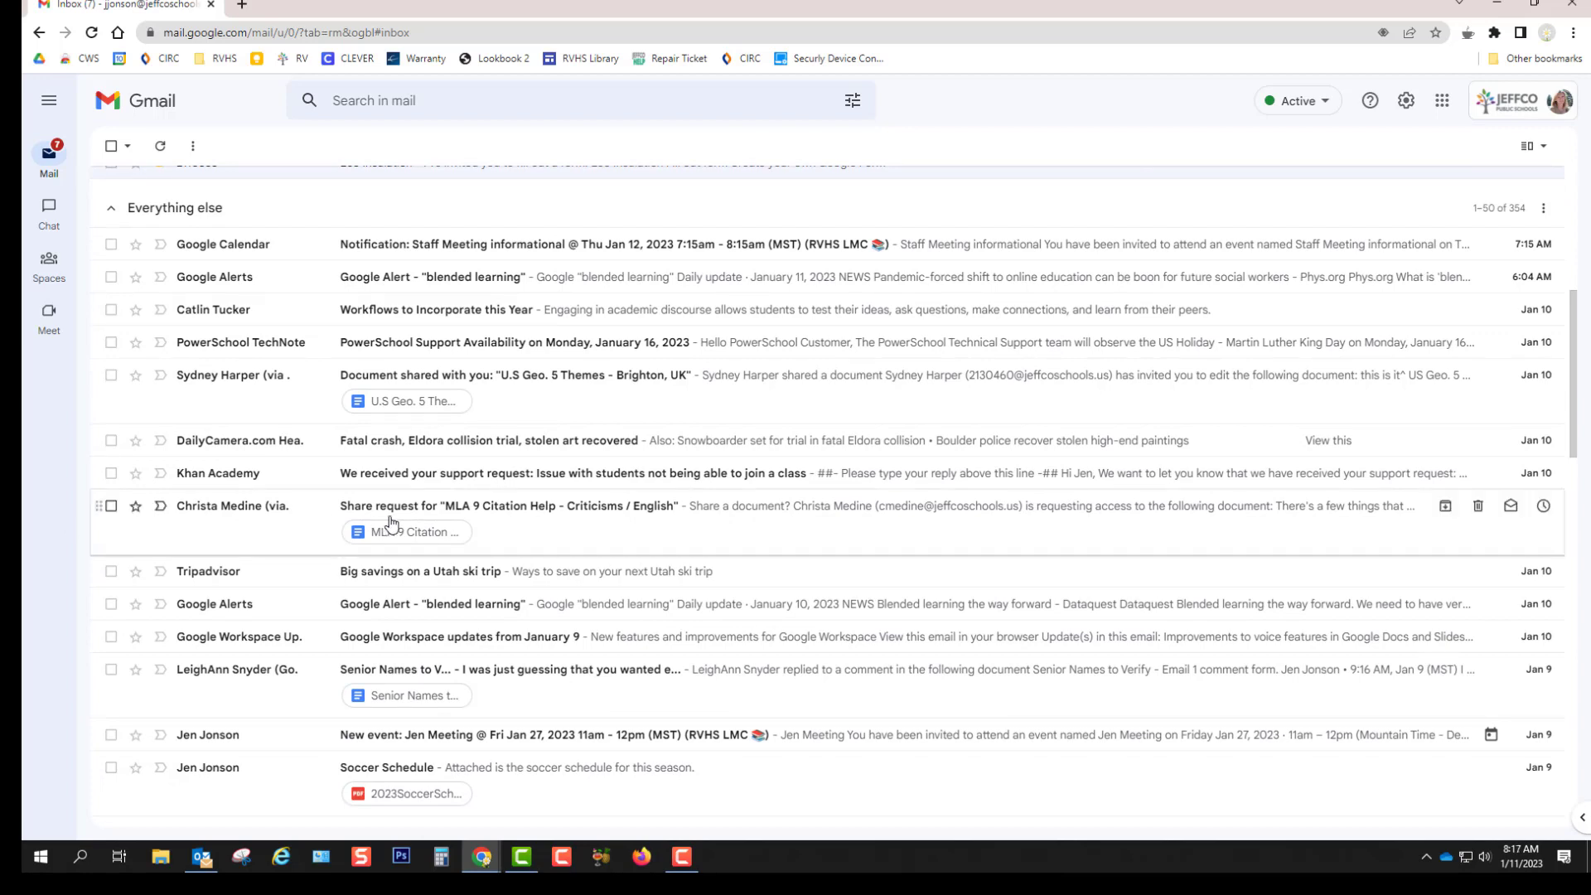
pyautogui.scroll(-1, 395, 522)
pyautogui.scroll(-2, 395, 522)
pyautogui.scroll(7, 395, 522)
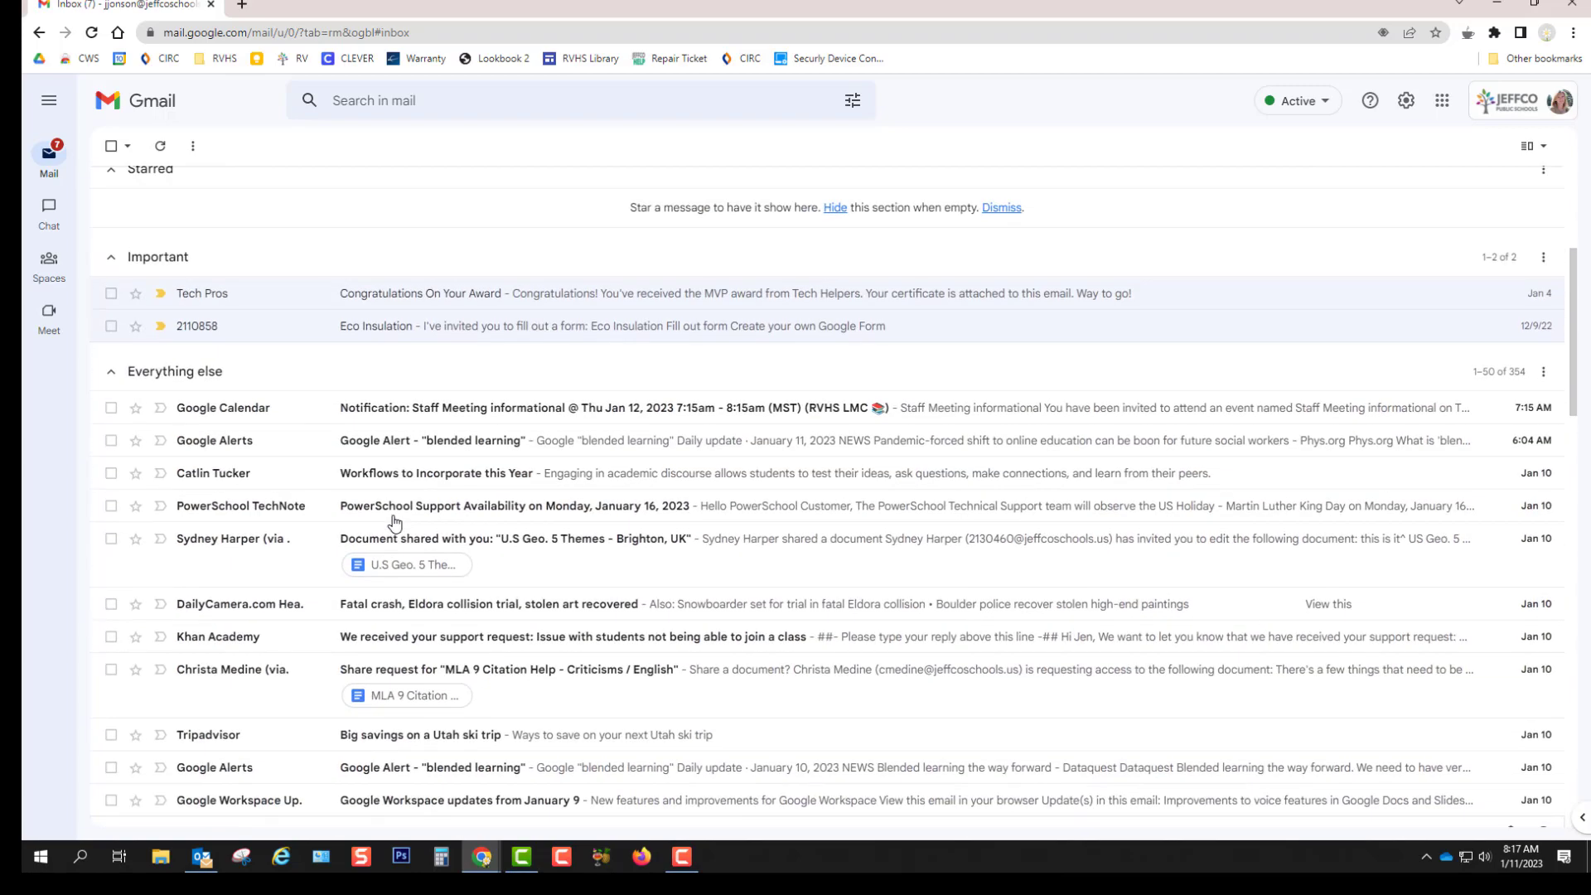
pyautogui.scroll(1, 394, 523)
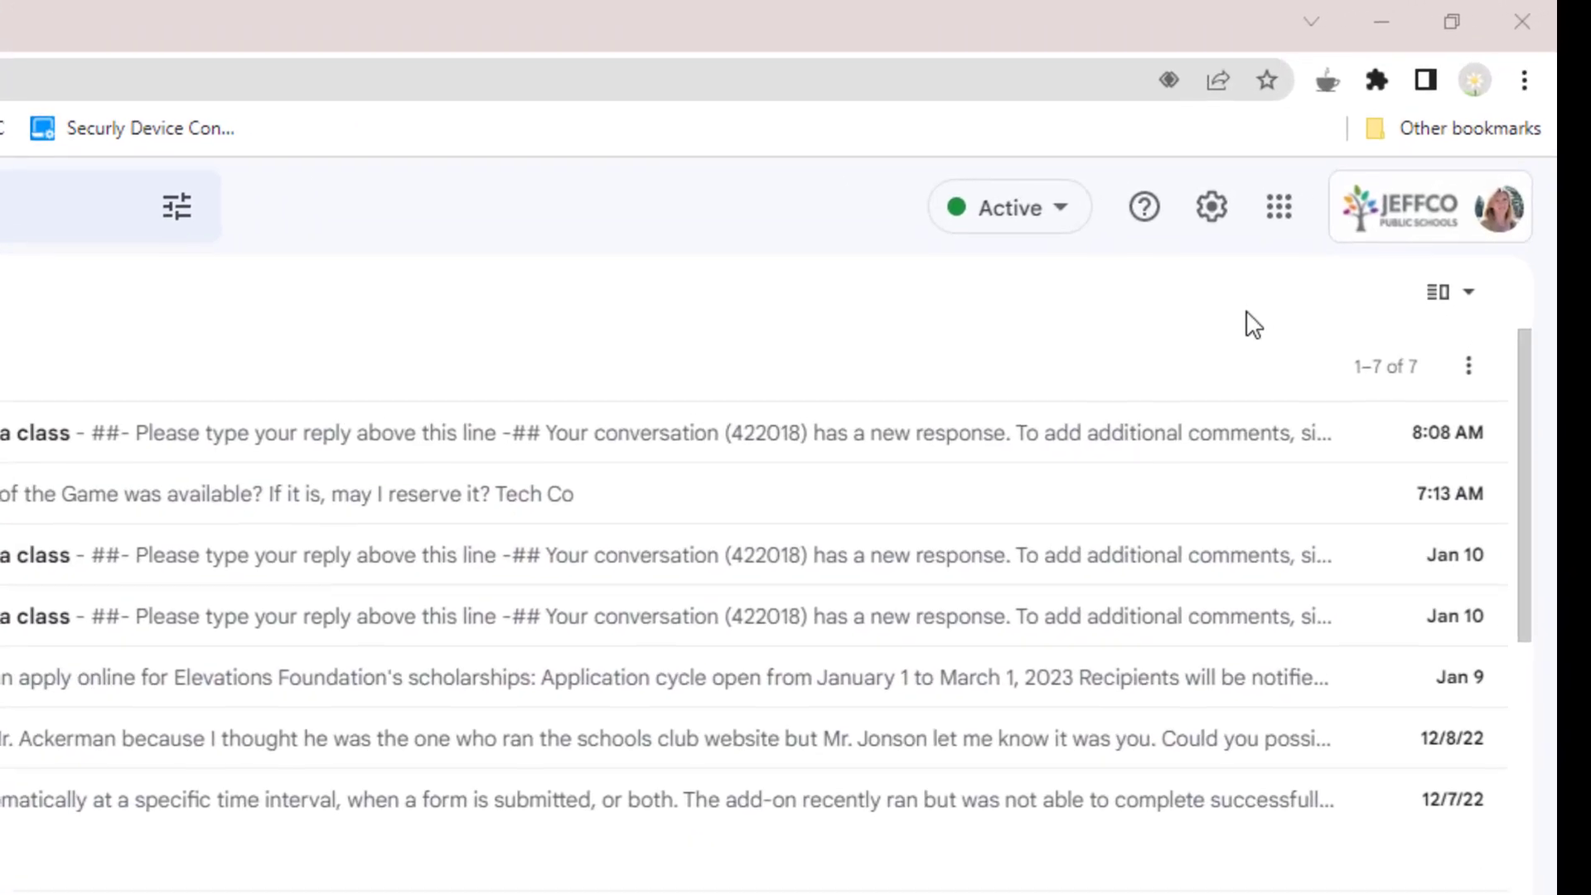
# - In the Labels settings, create the RVTV and Earth Science labels
pyautogui.click(1212, 207)
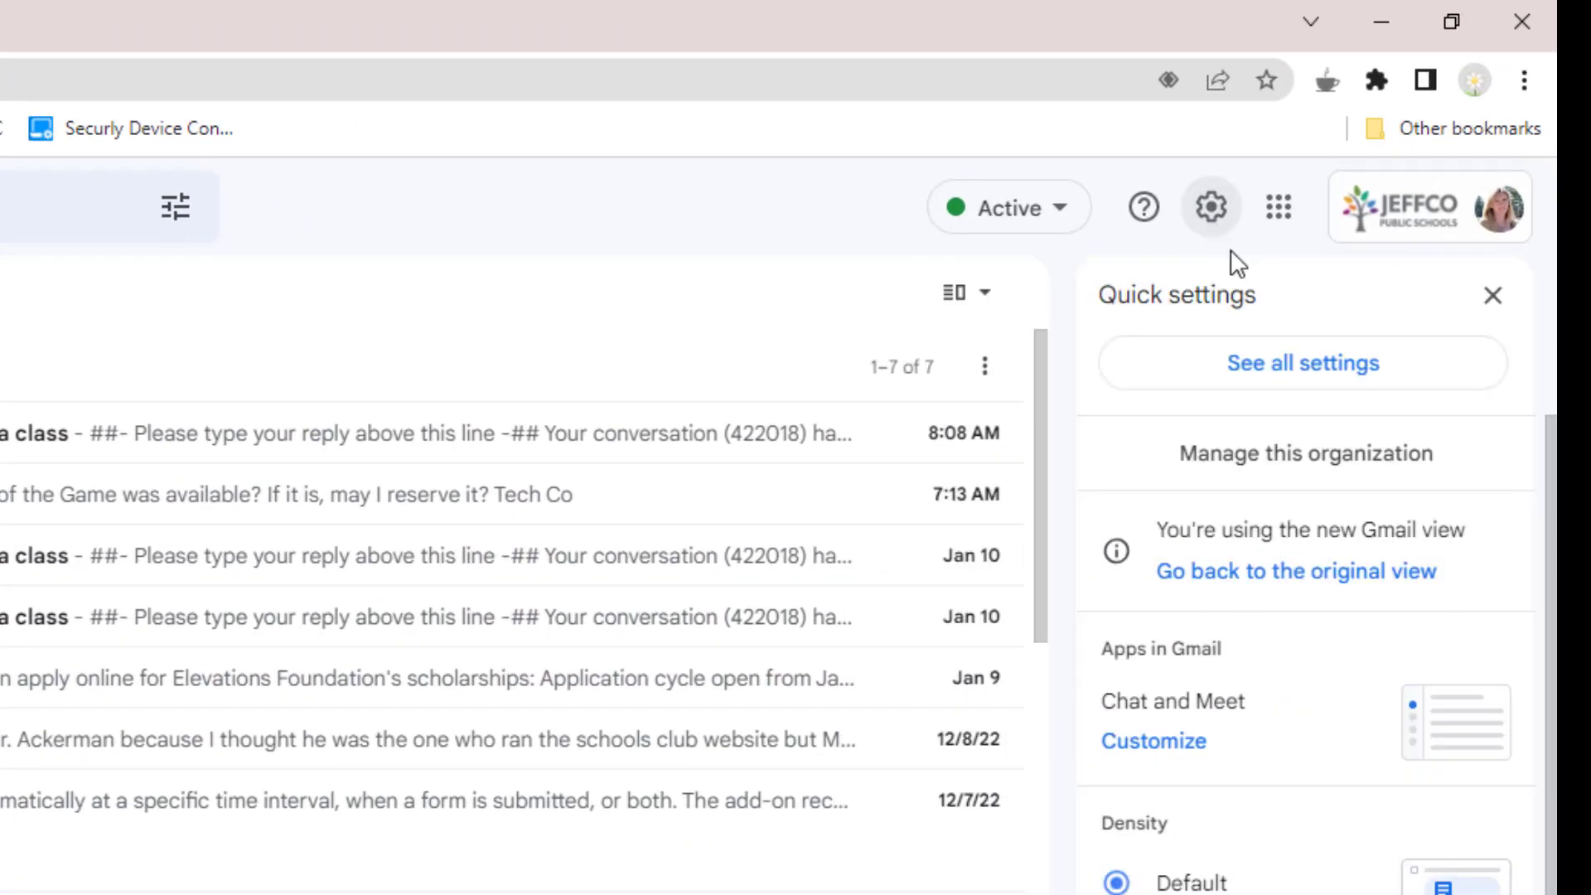
pyautogui.click(1292, 378)
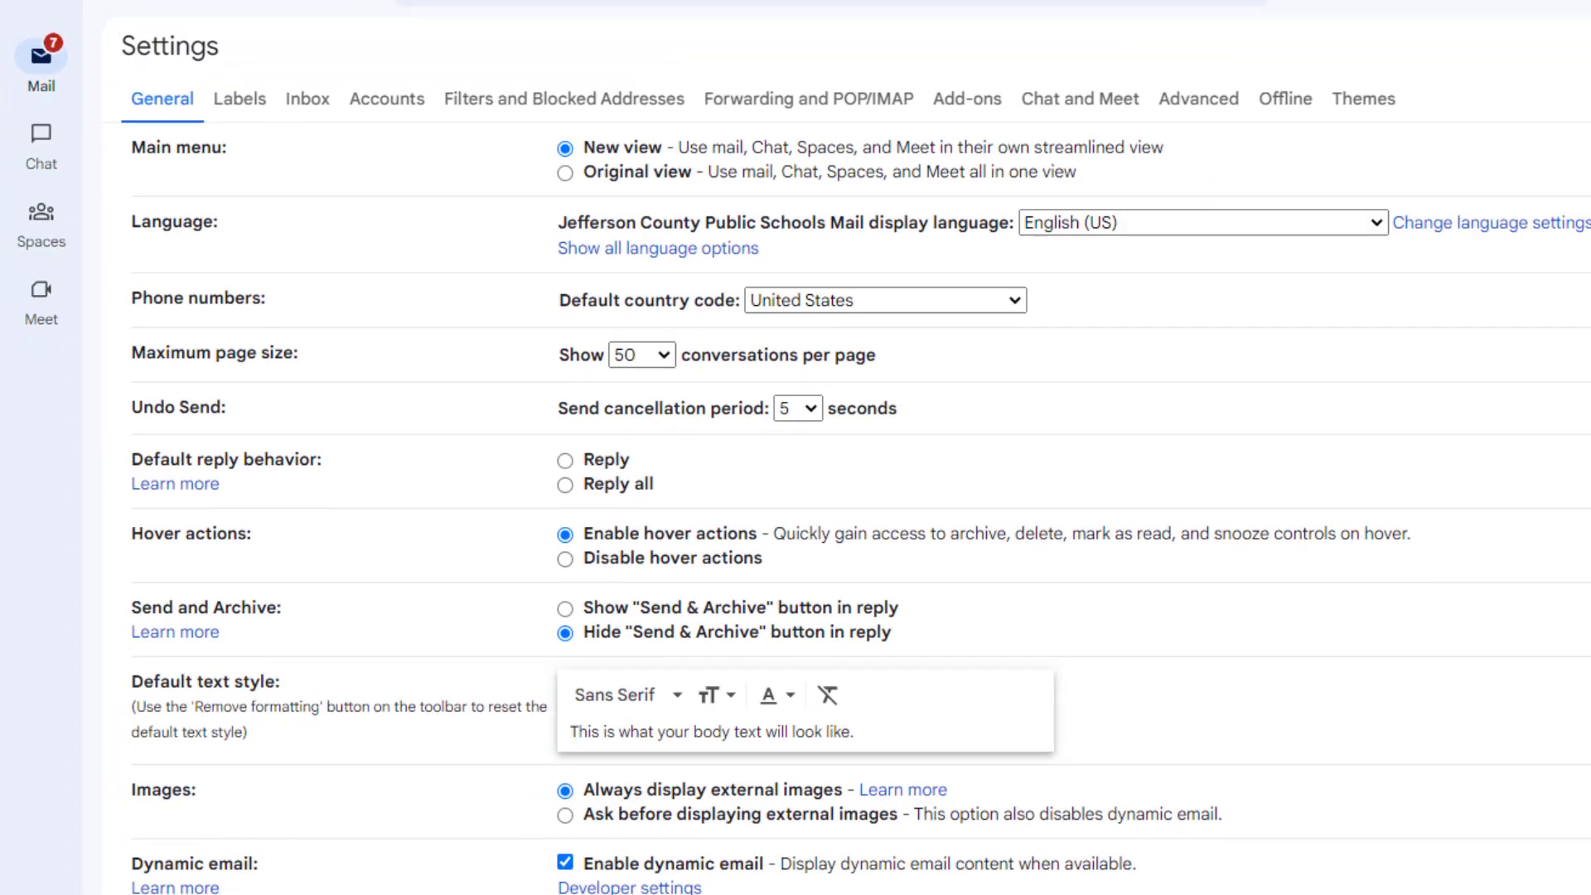
pyautogui.click(240, 109)
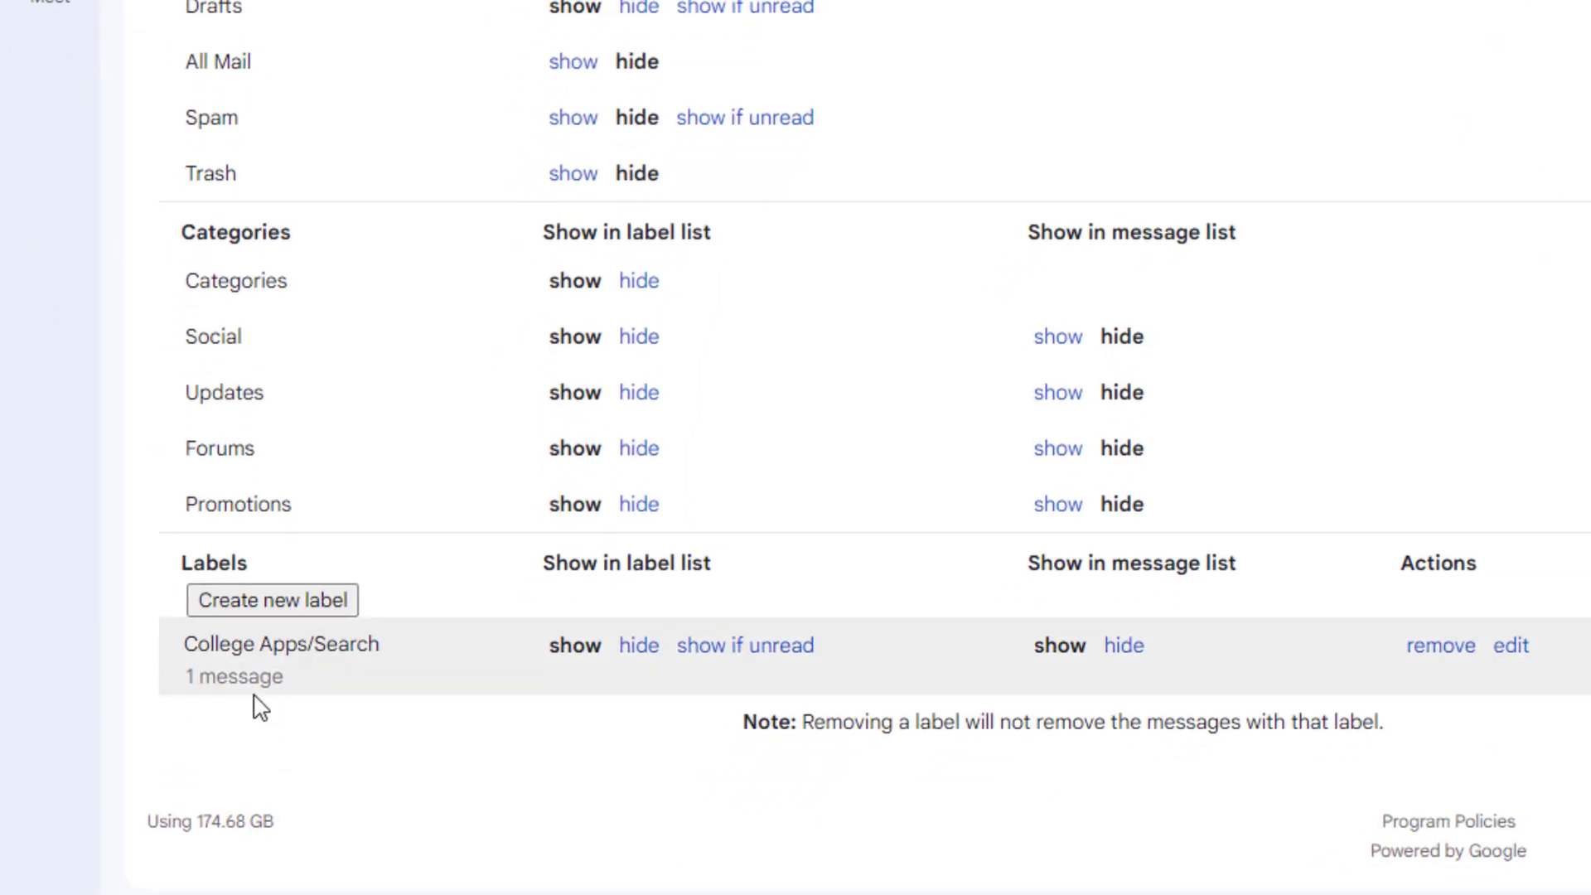
pyautogui.click(317, 596)
pyautogui.write('R')
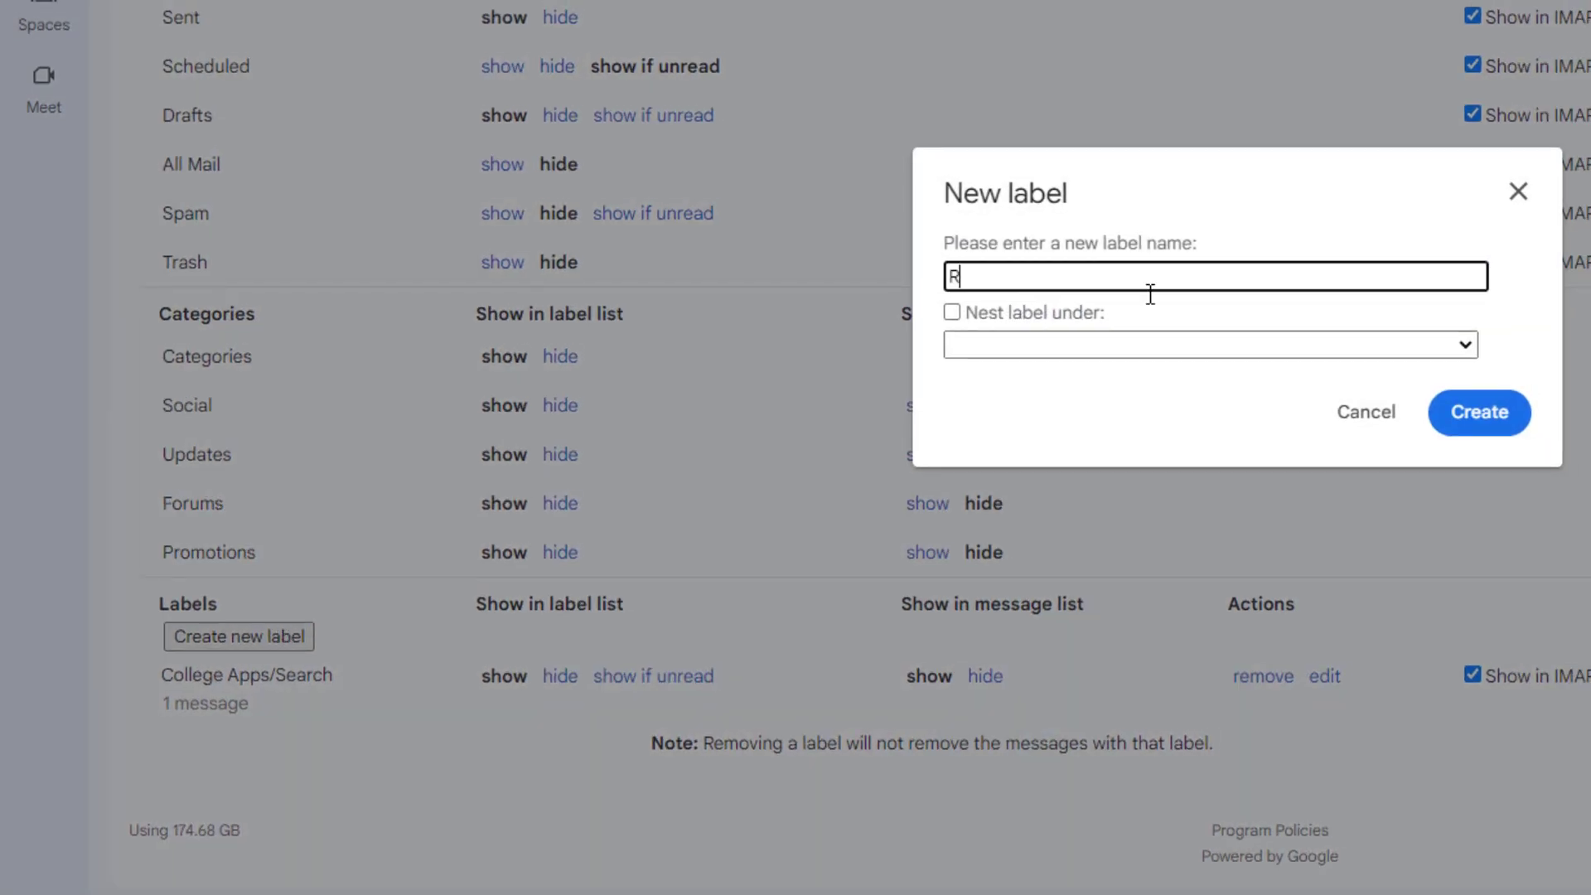
pyautogui.write('VTV')
pyautogui.click(1466, 427)
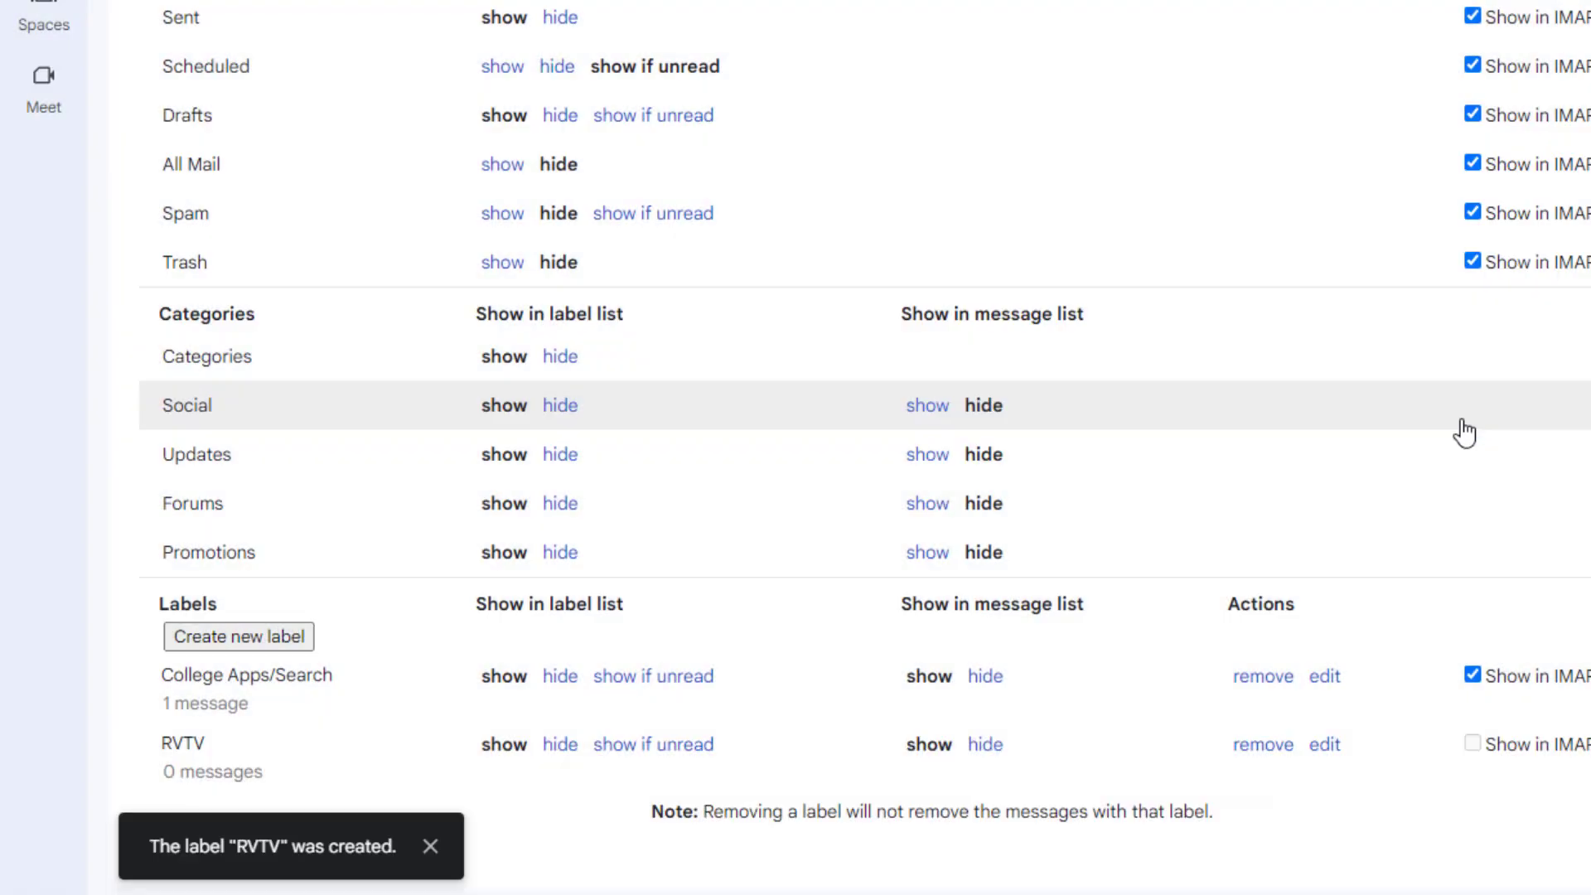
pyautogui.click(254, 635)
pyautogui.write('Ea')
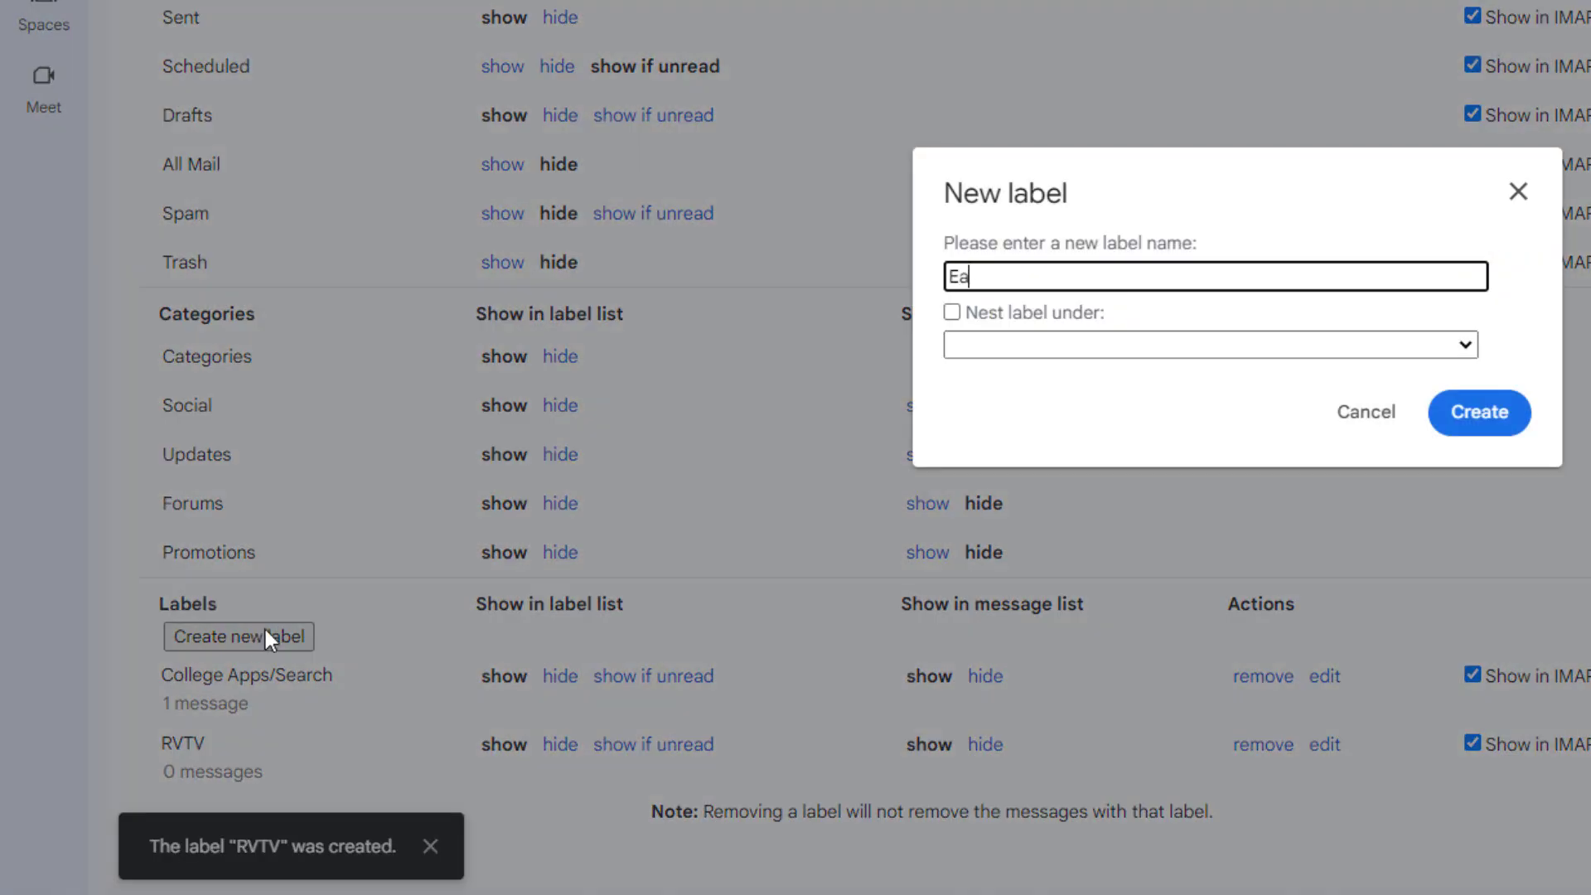
pyautogui.write('rth Science')
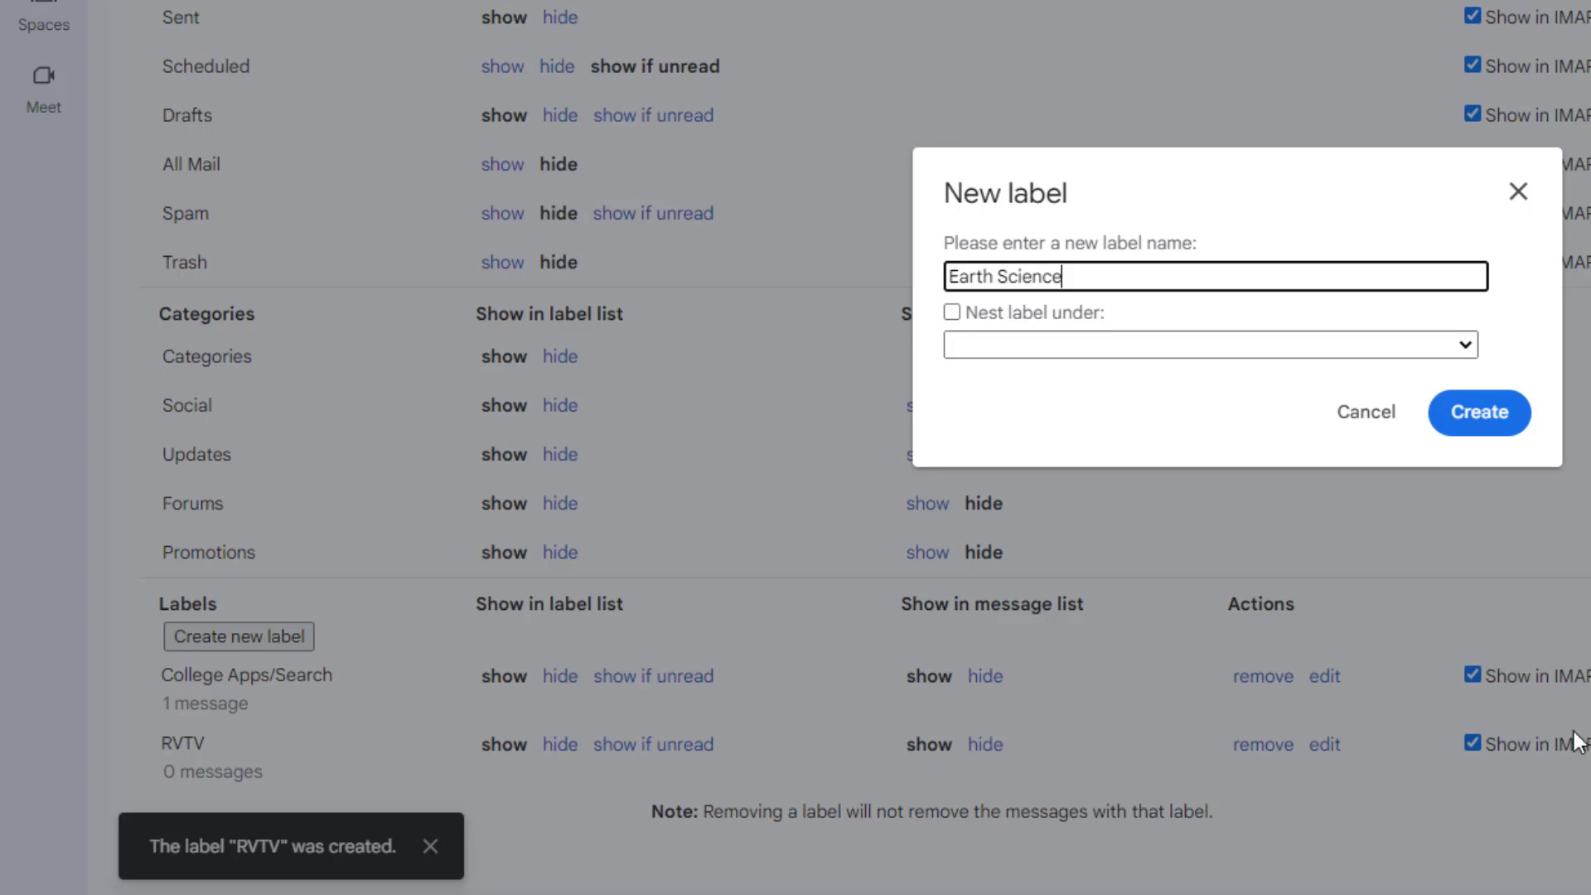
pyautogui.click(1479, 429)
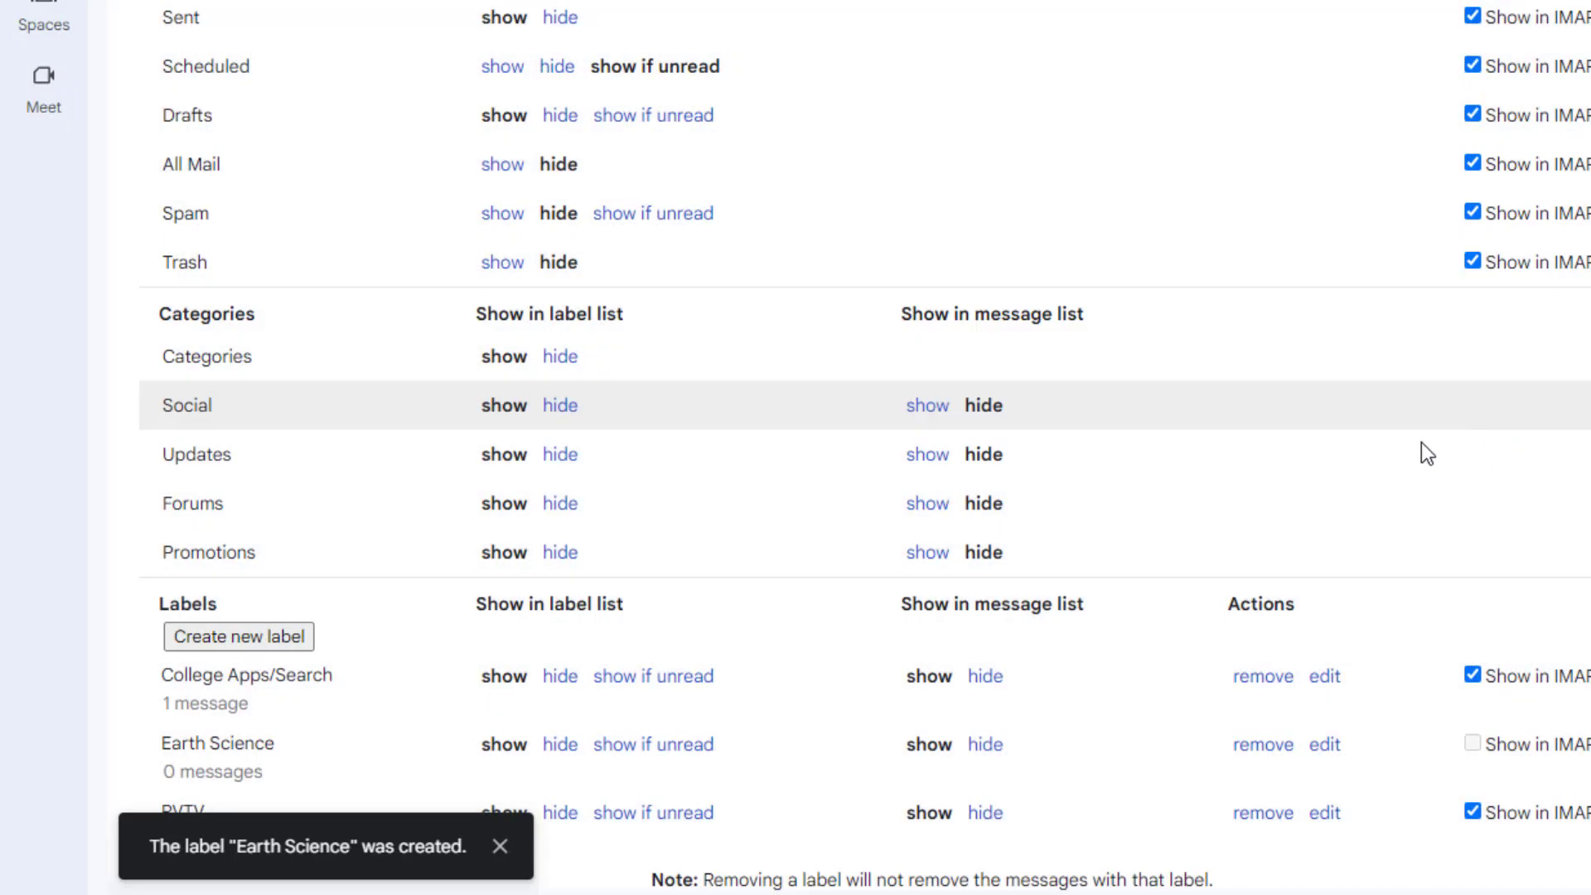
# - Create the ELA and Soccer labels
pyautogui.click(170, 638)
pyautogui.write('ELA')
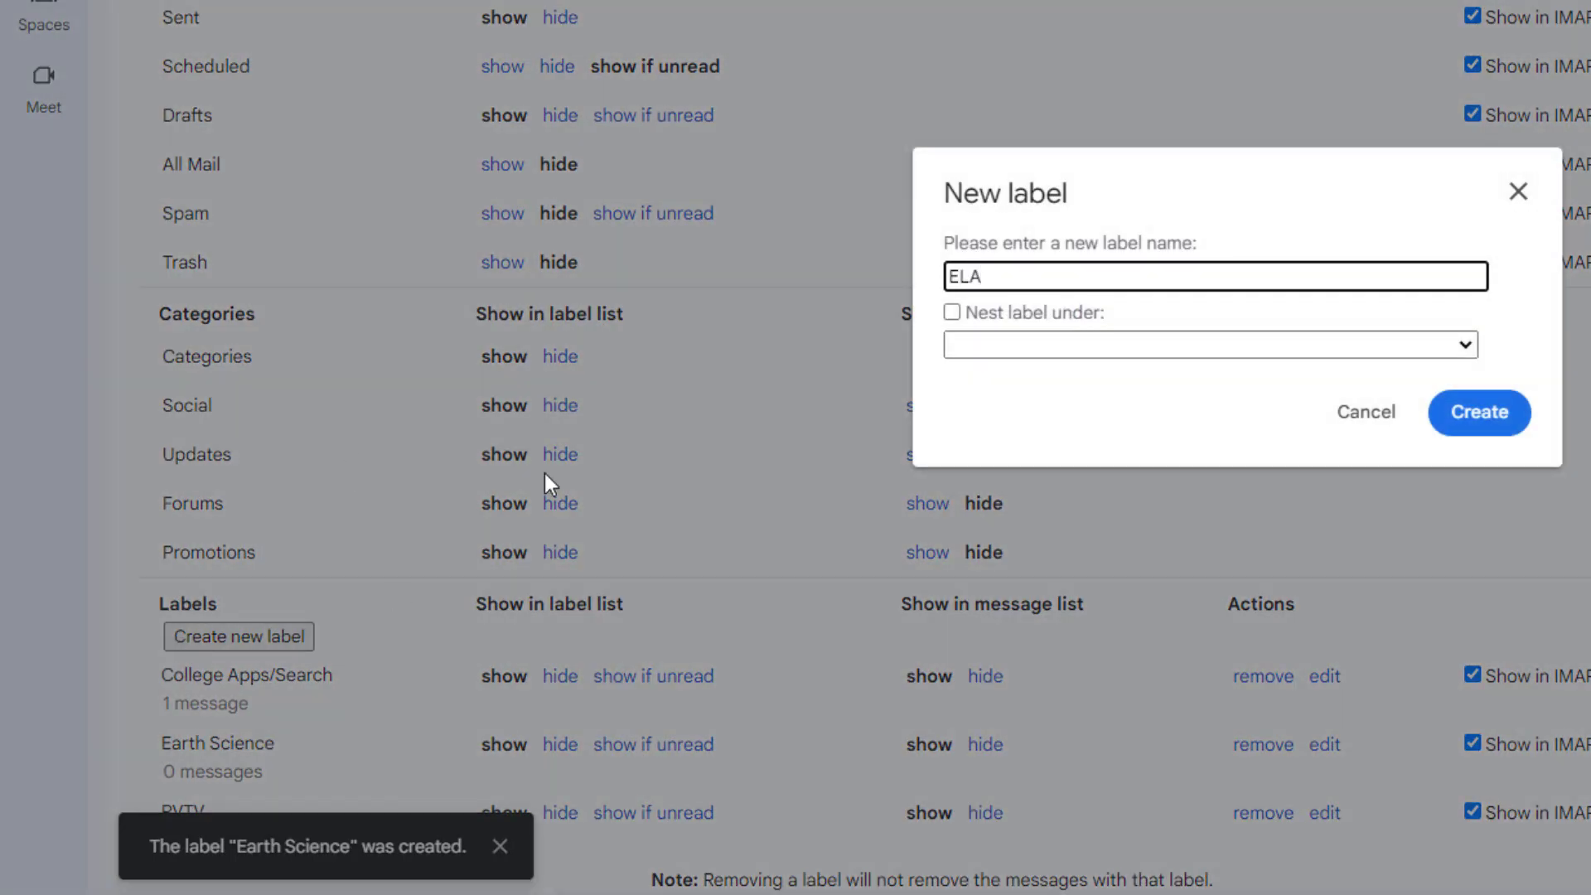
pyautogui.click(1469, 414)
pyautogui.click(282, 636)
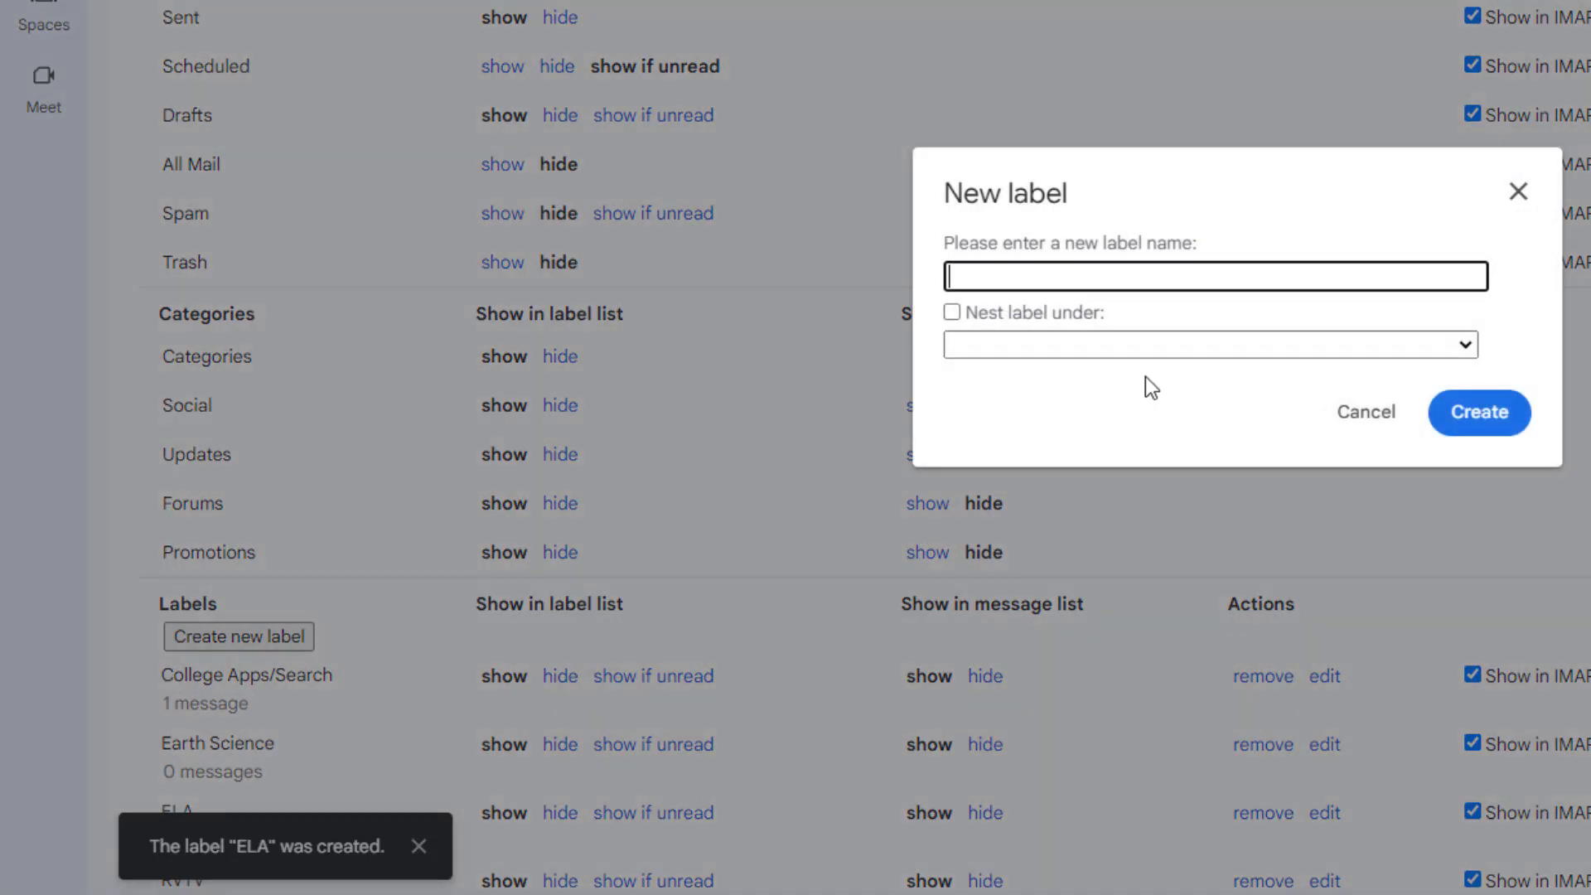
pyautogui.write('Soccer')
pyautogui.click(1452, 417)
# - Leave the Labels settings and return to the Priority Inbox via the navigation drawer
pyautogui.scroll(-3, 1472, 411)
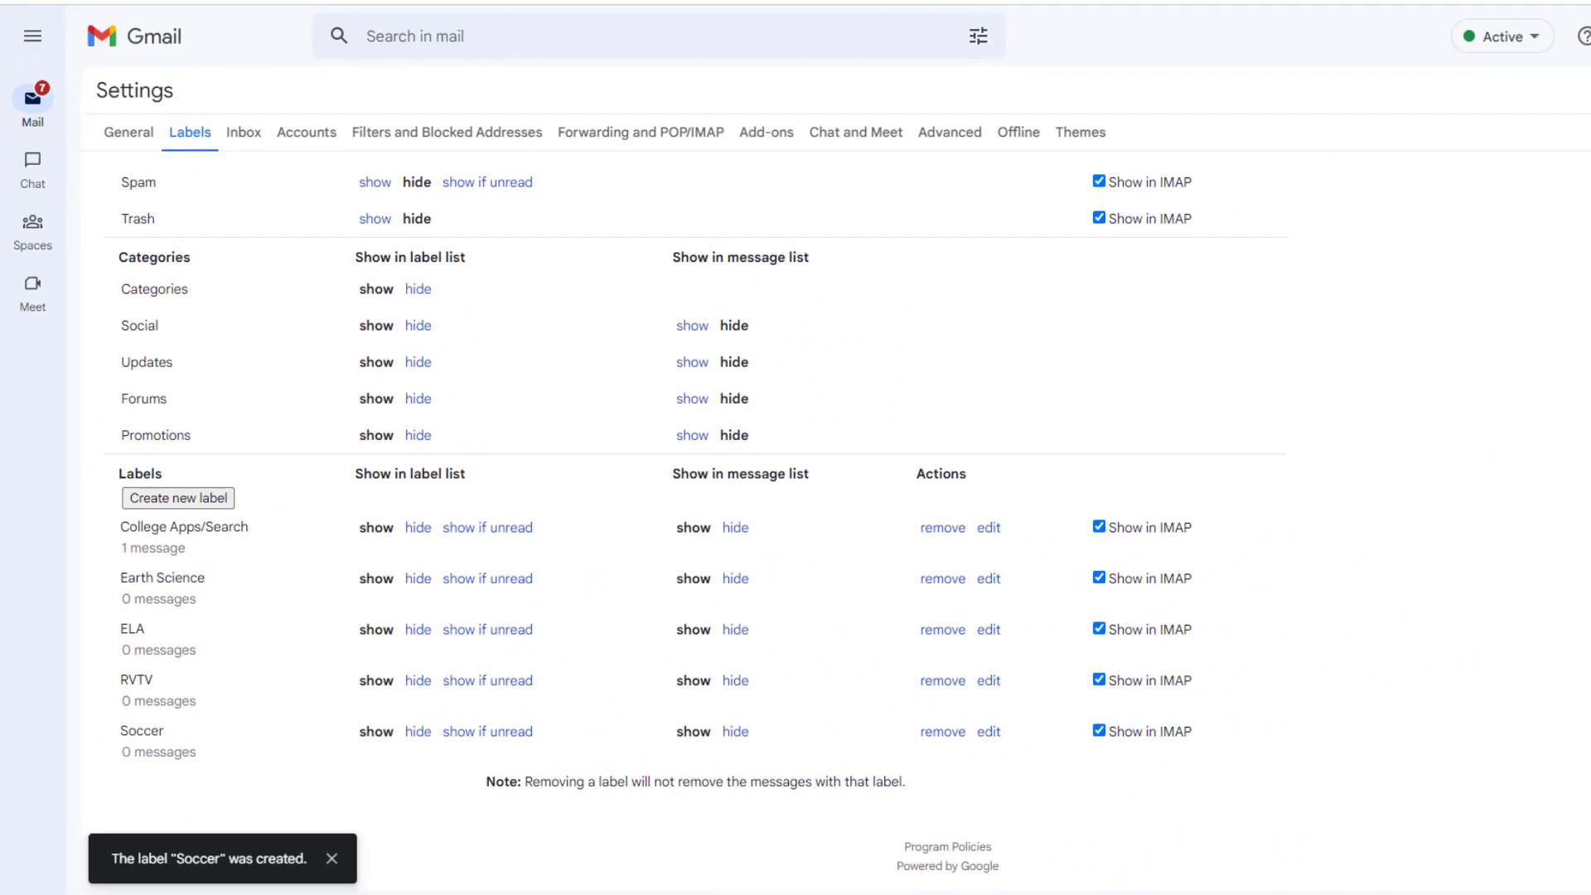
pyautogui.moveTo(35, 103)
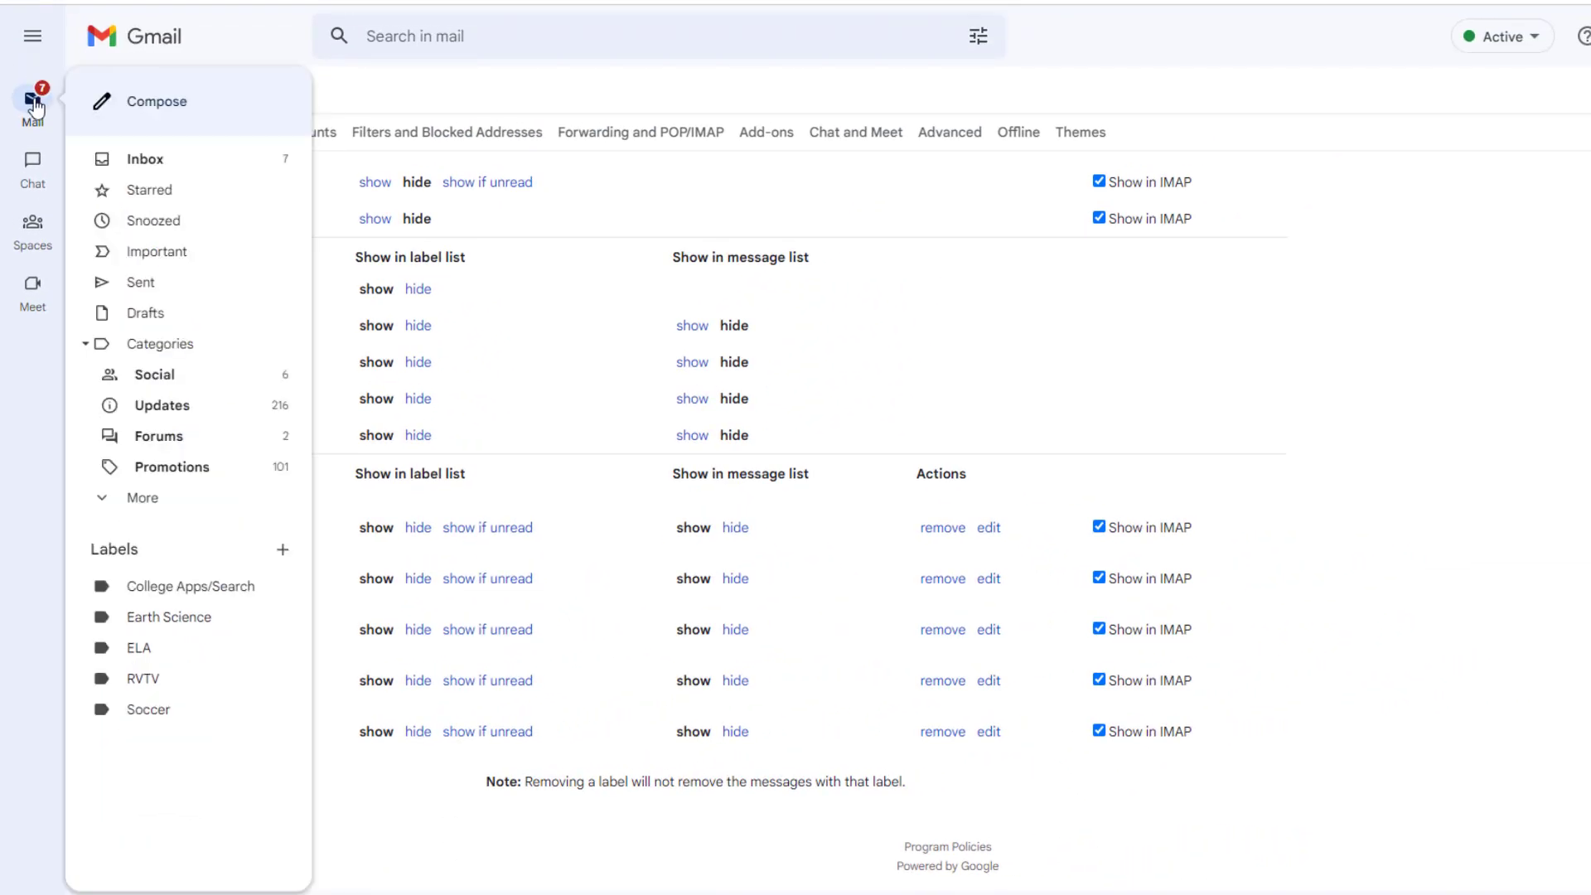
pyautogui.click(150, 164)
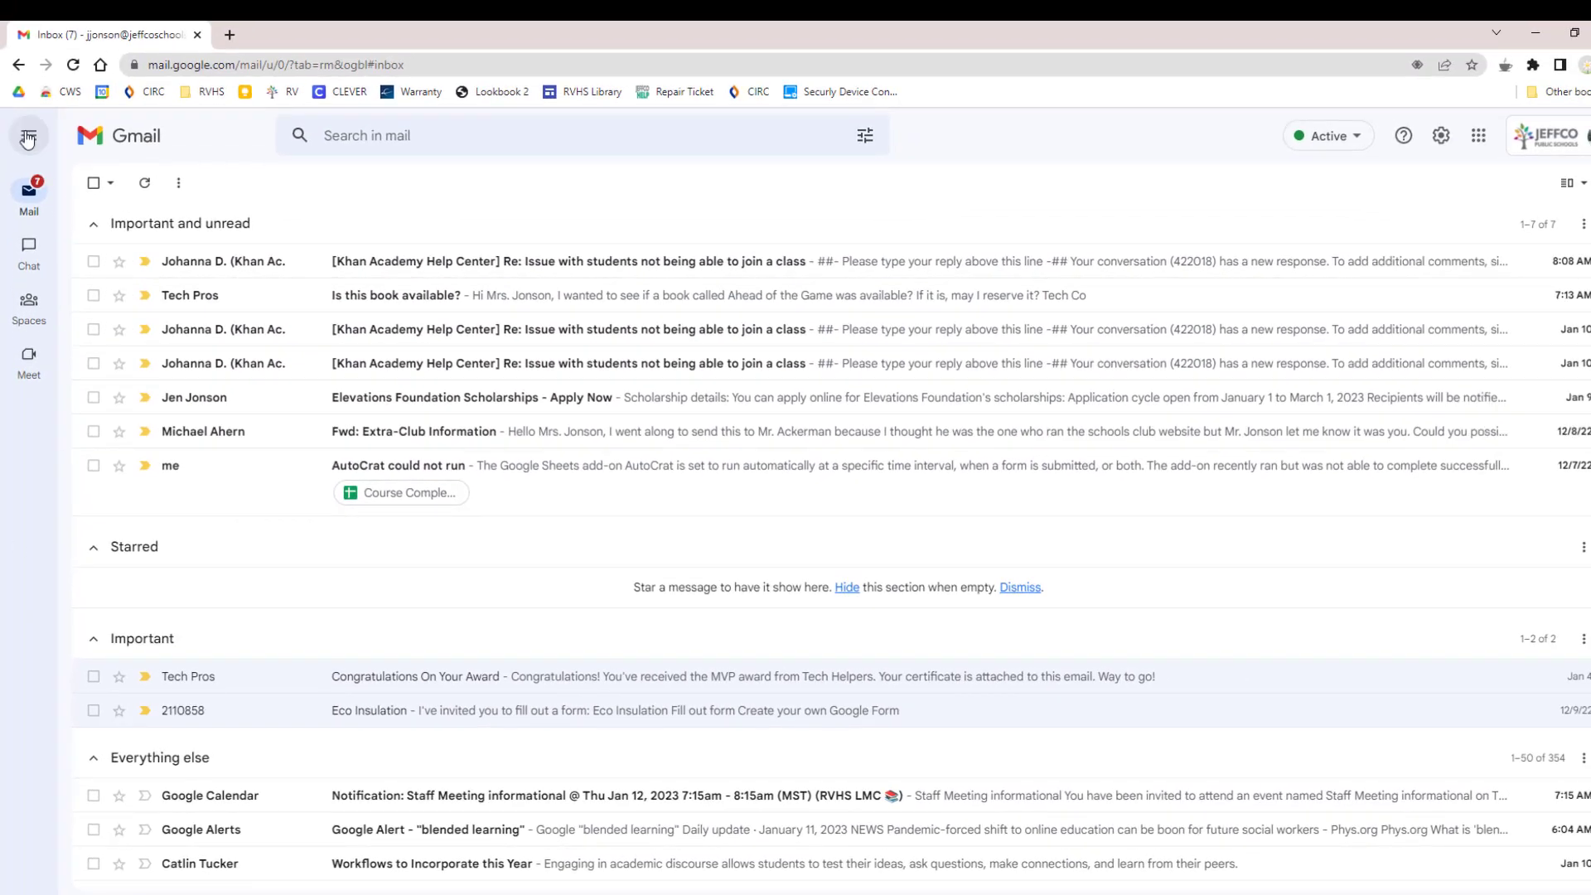
pyautogui.moveTo(52, 218)
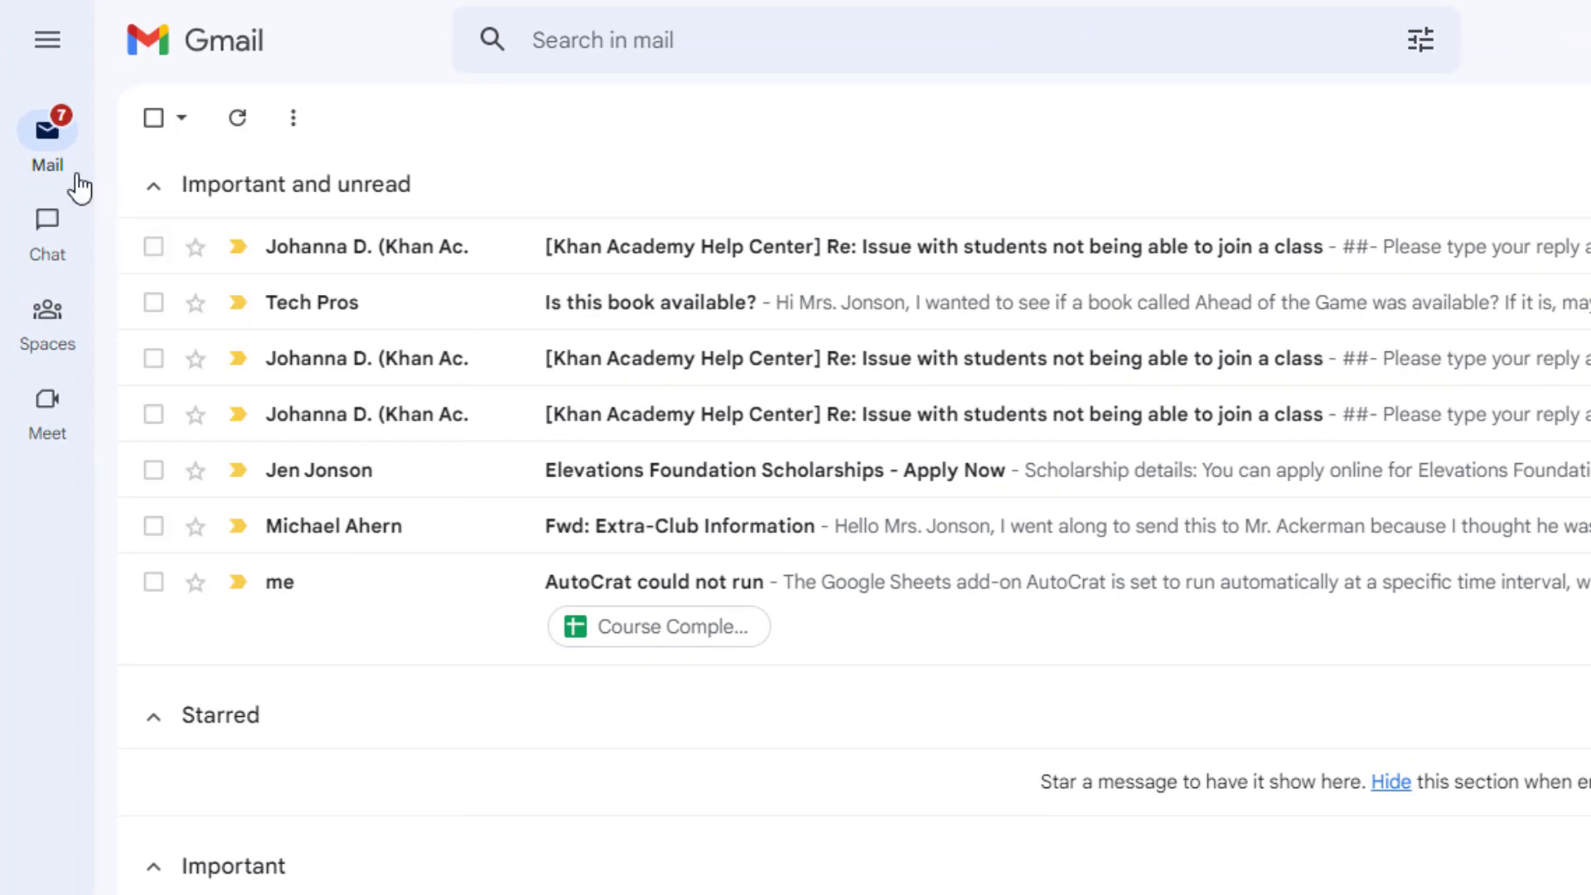
pyautogui.moveTo(54, 162)
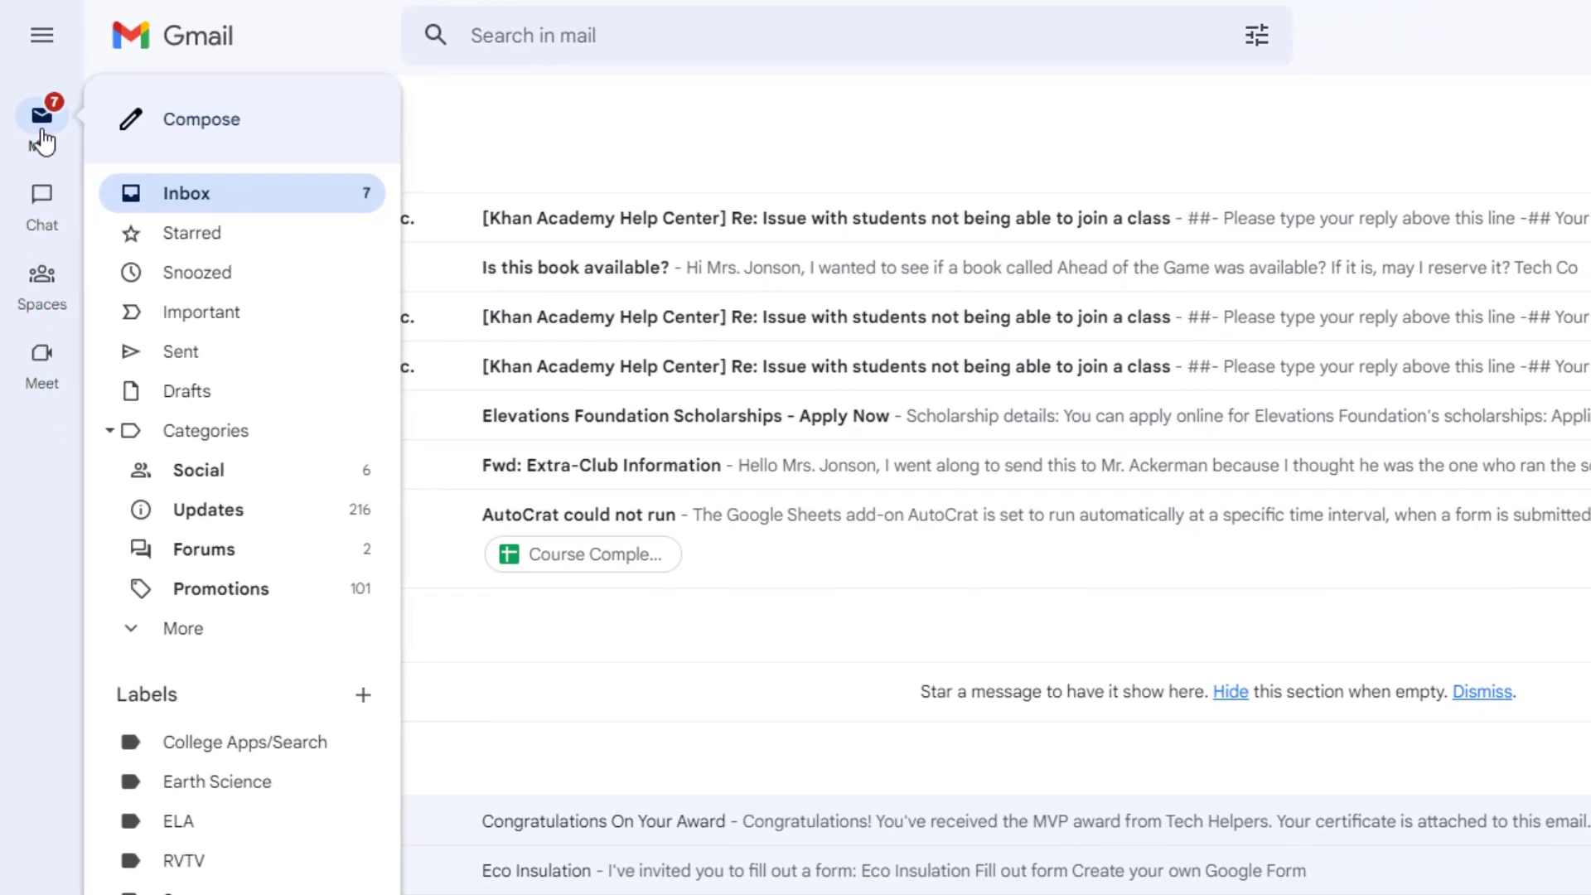
pyautogui.click(45, 41)
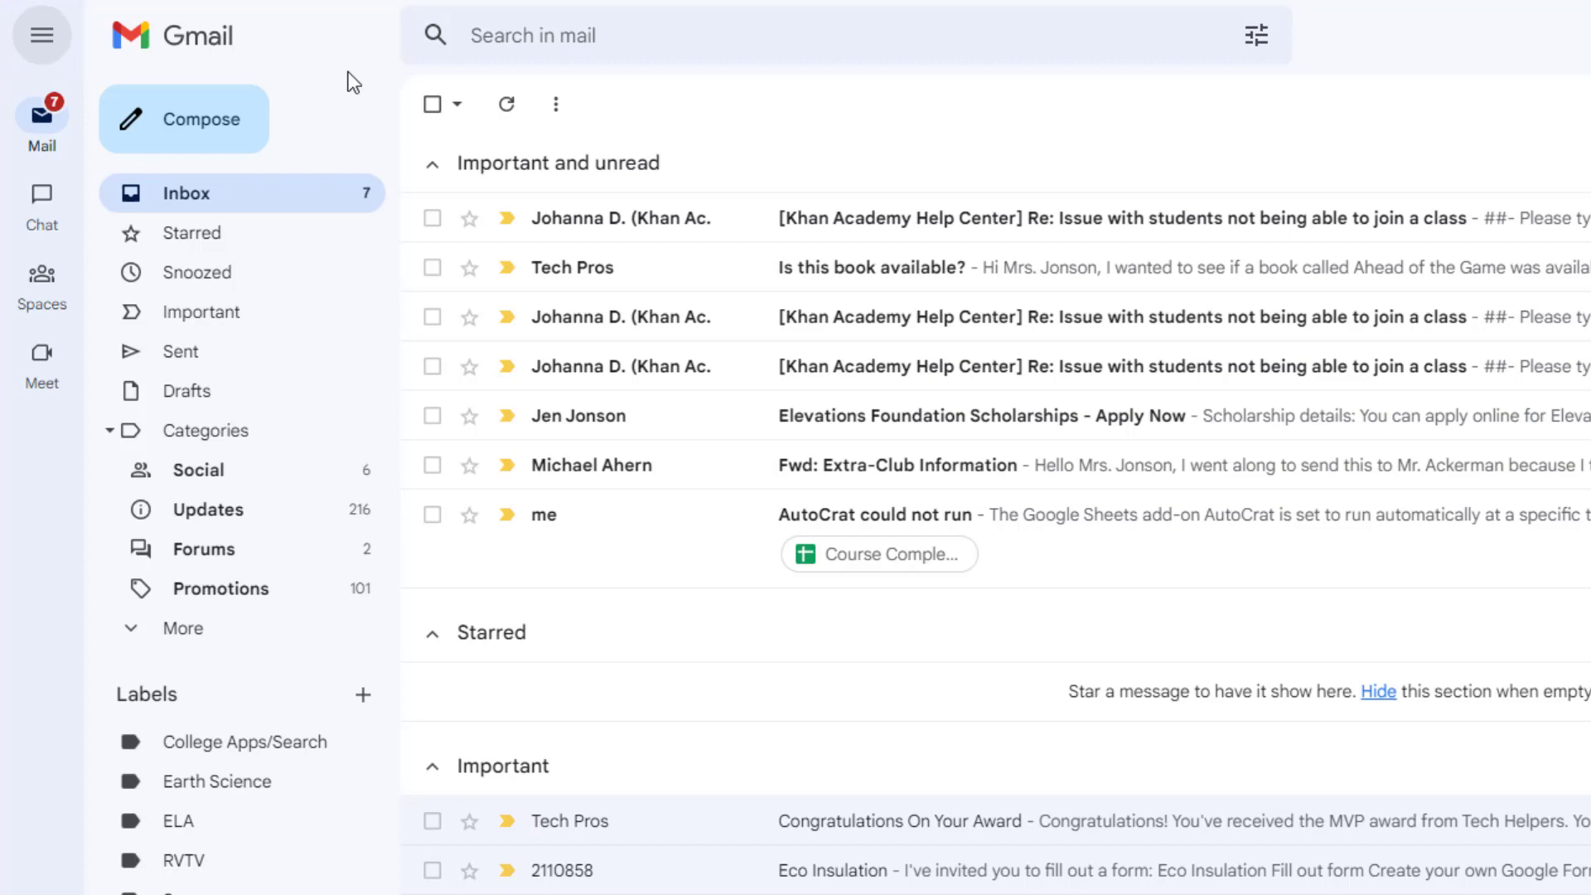
pyautogui.click(43, 55)
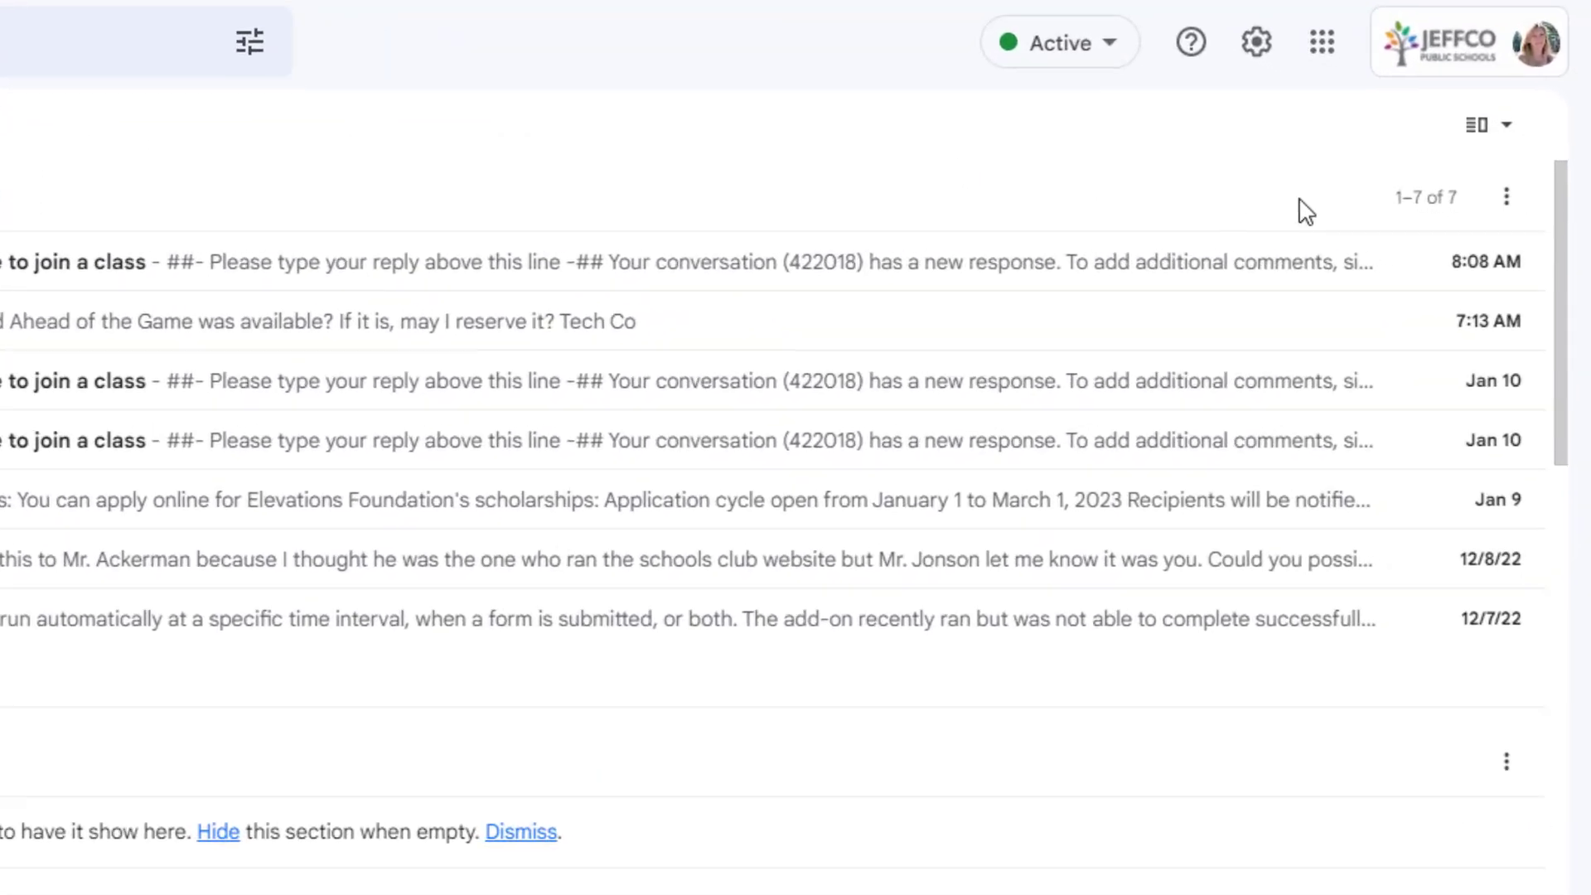
# - Try the reading pane on 'Is this book available?', switch to No split, then re-enable split pane
pyautogui.click(1498, 135)
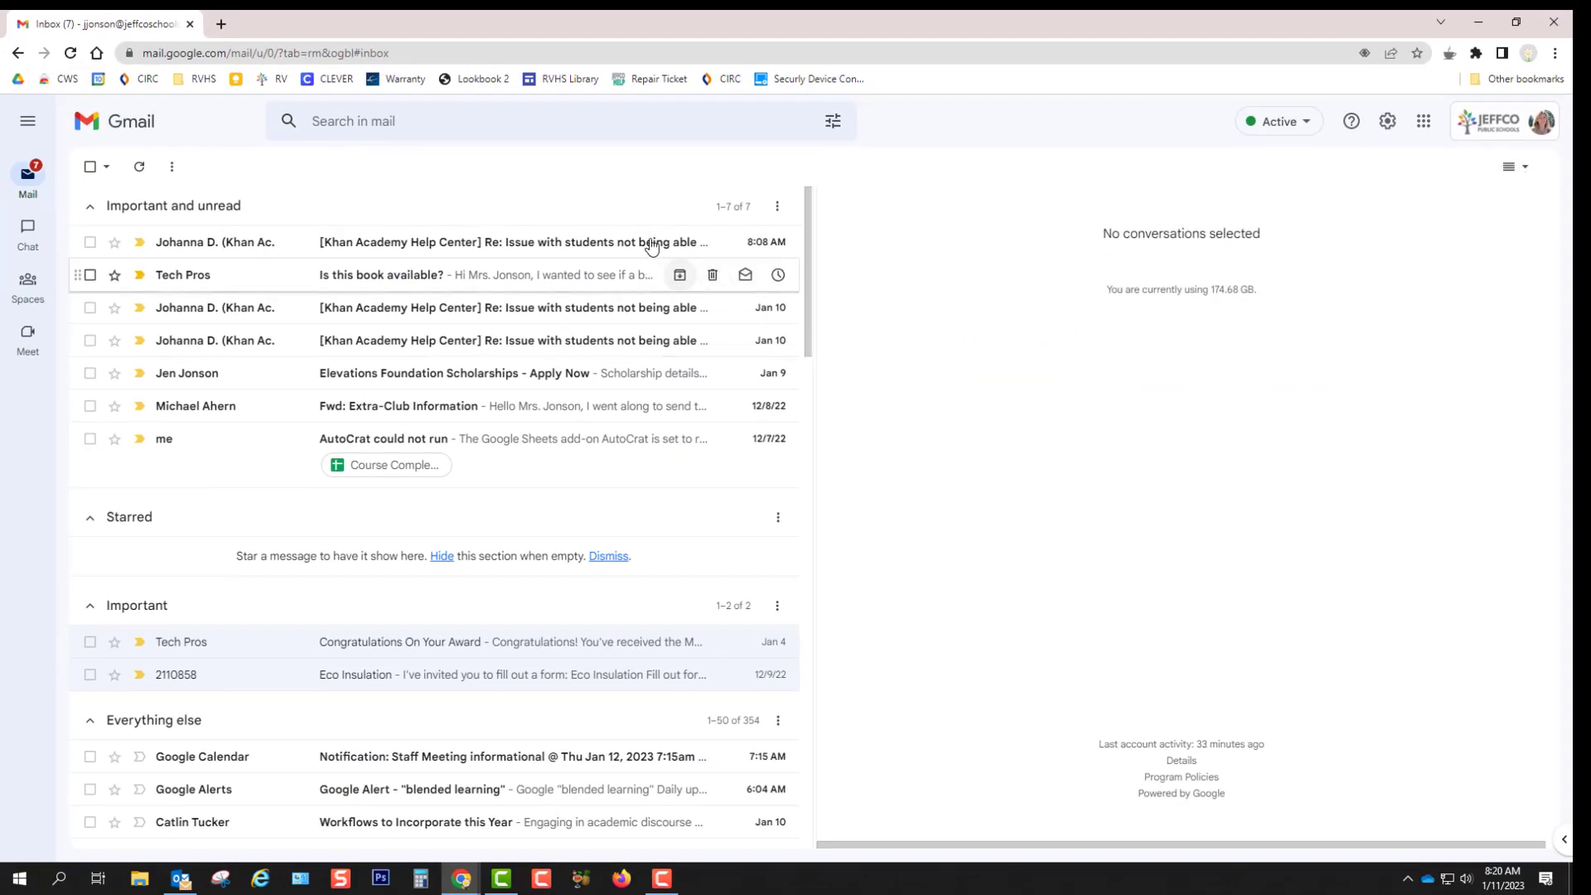
pyautogui.click(551, 275)
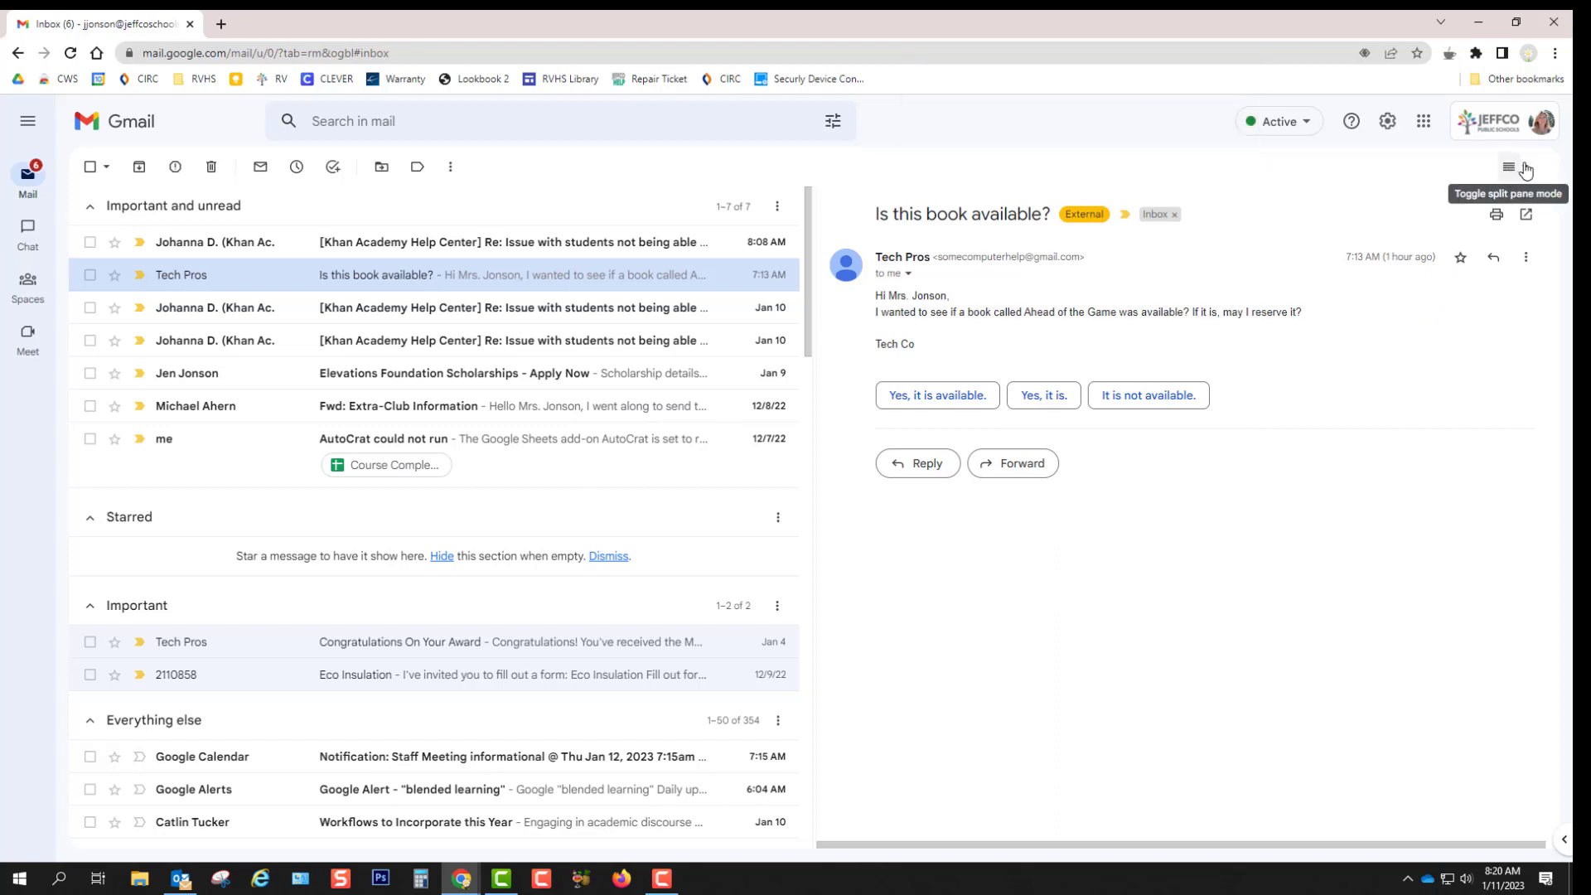
pyautogui.click(1525, 166)
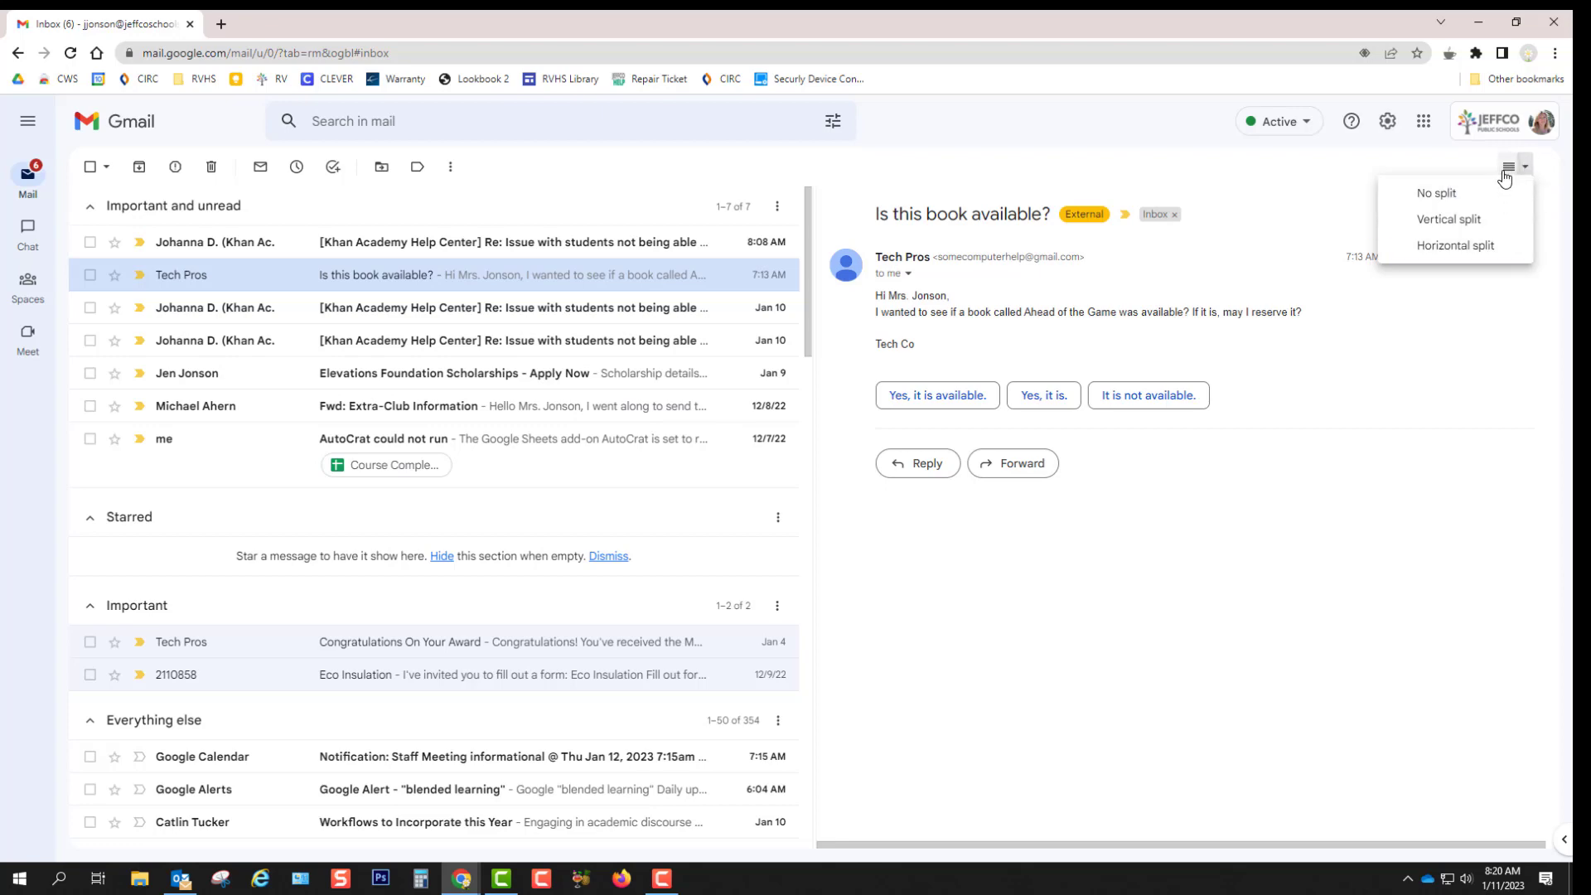
pyautogui.click(1507, 169)
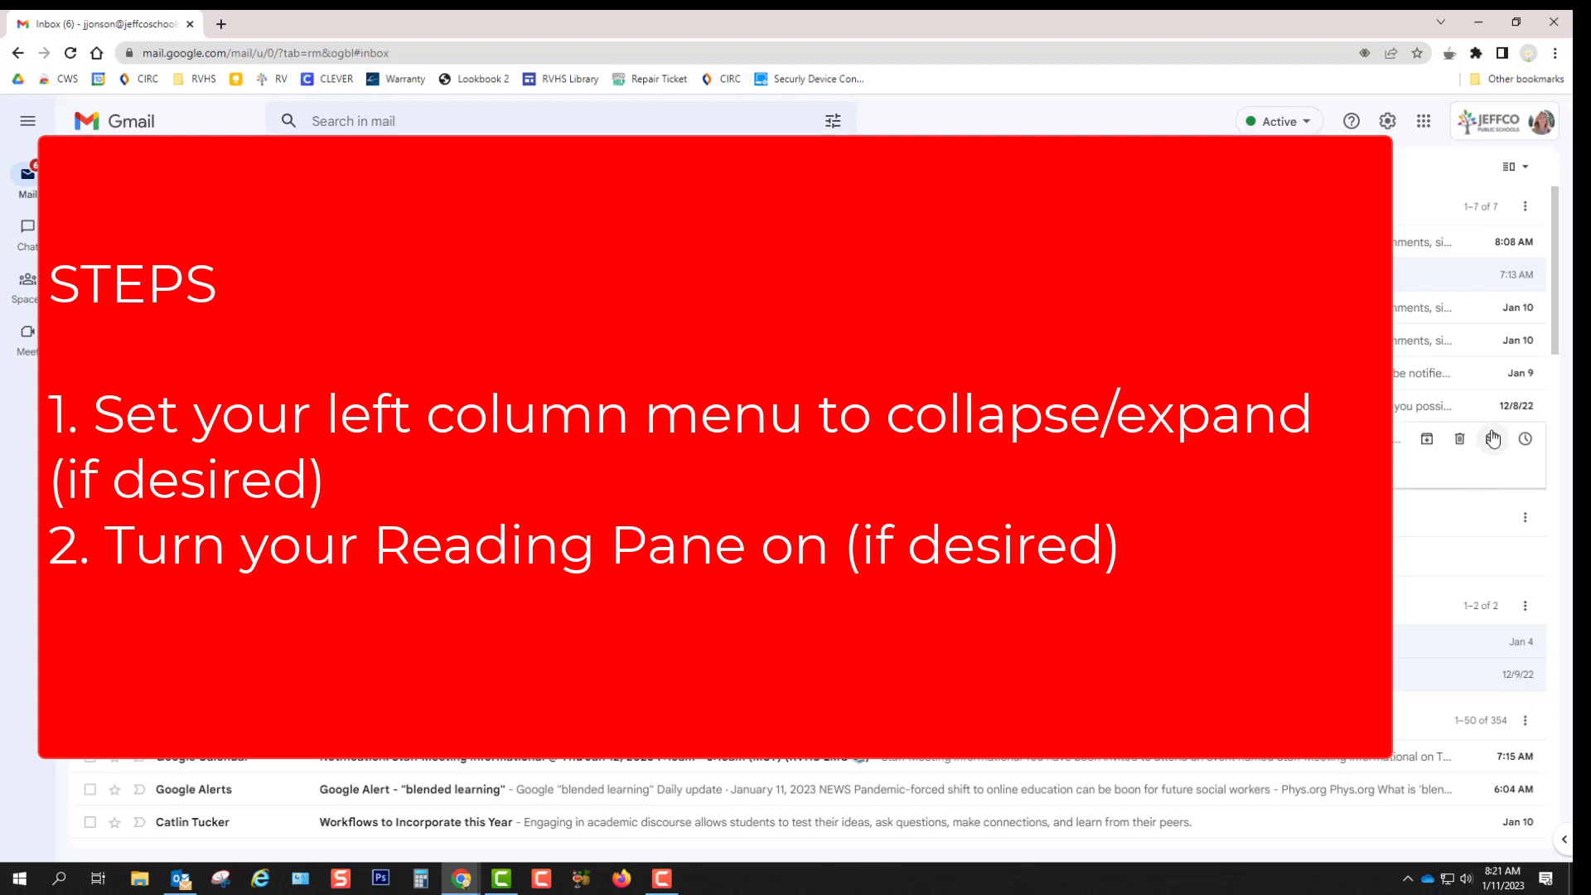
pyautogui.click(1512, 172)
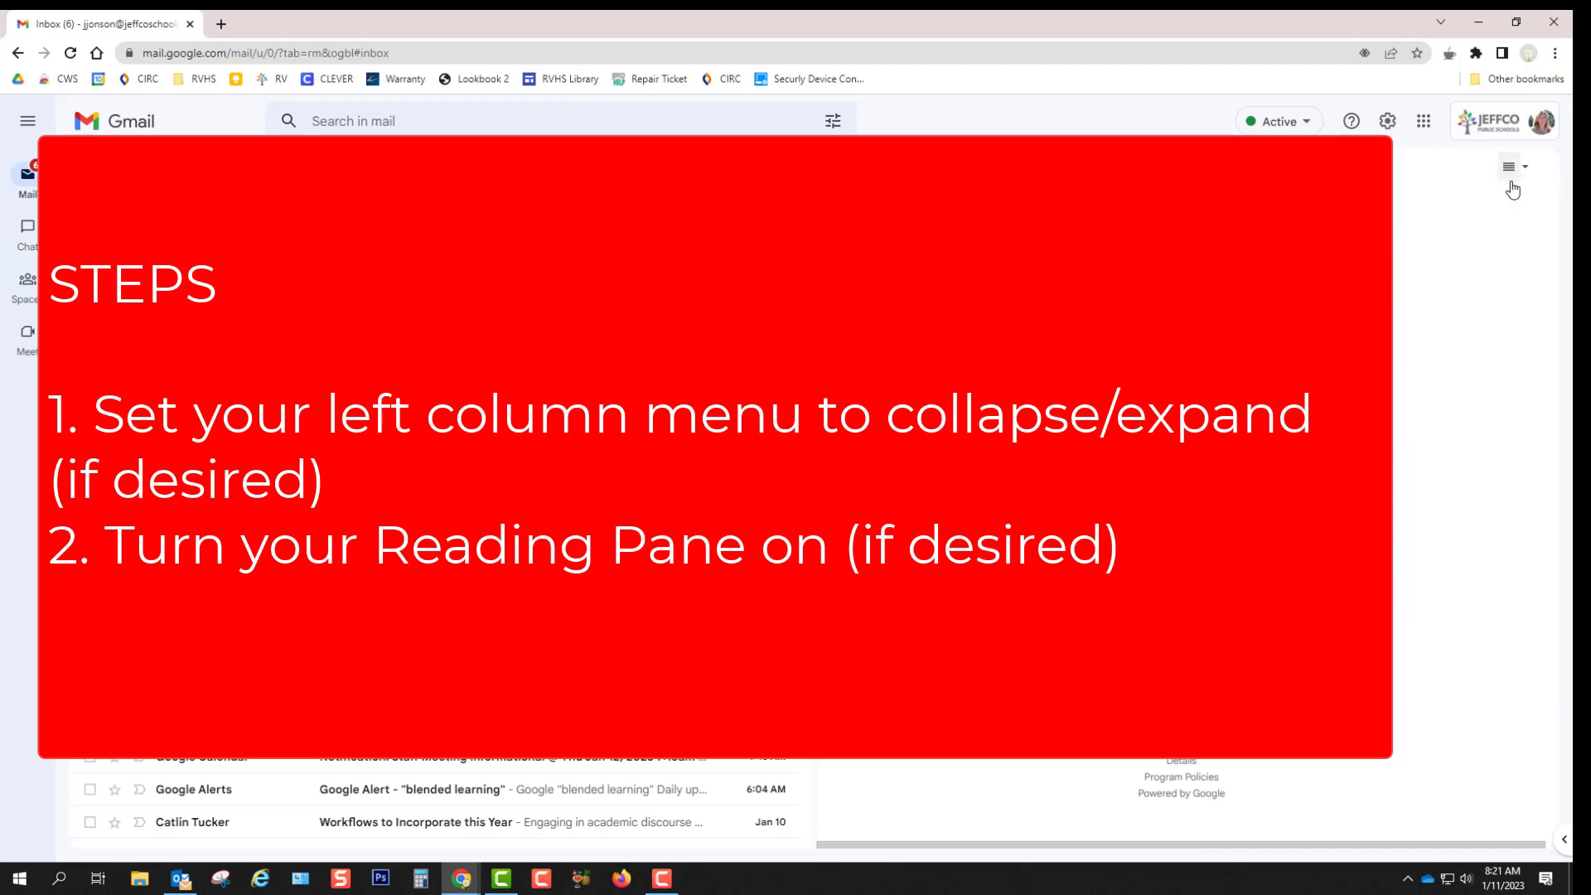